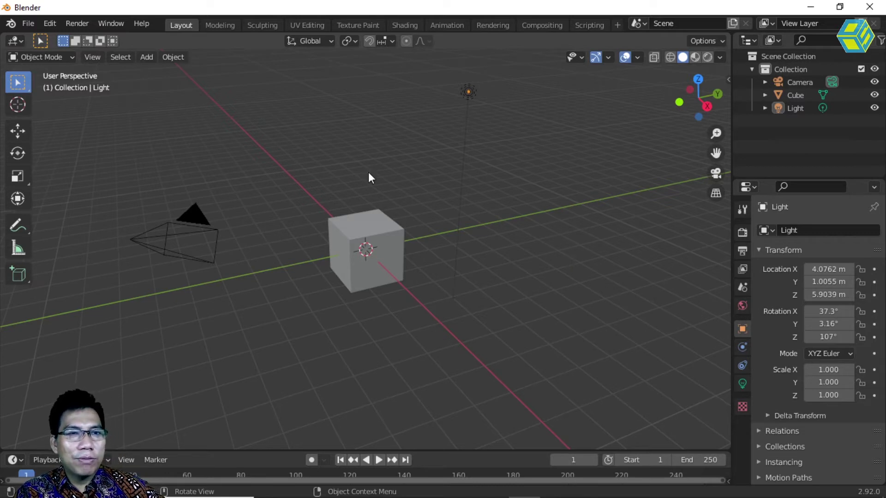
Open the file tips and trik.blend without saving the changes to the current scene.
click(31, 25)
click(57, 50)
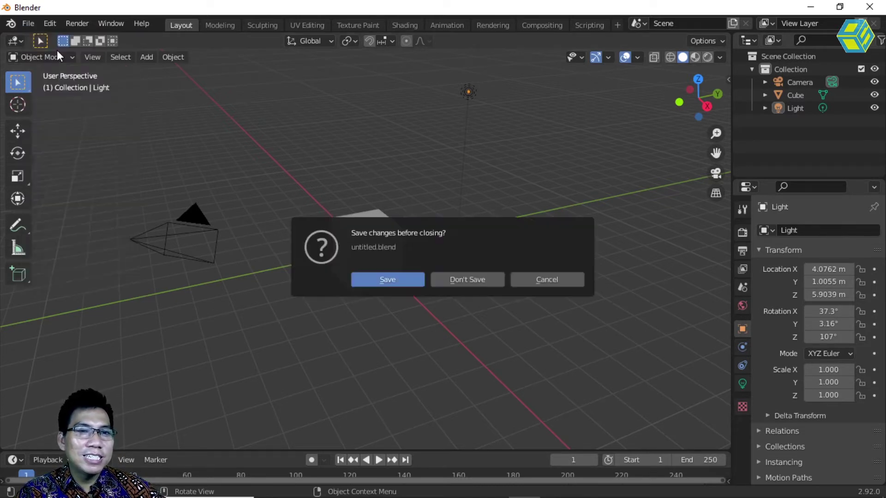
click(476, 277)
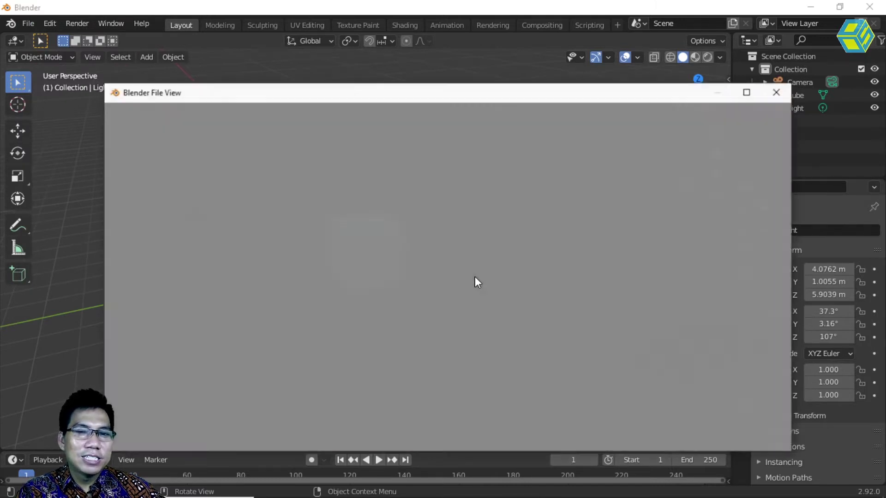
click(607, 187)
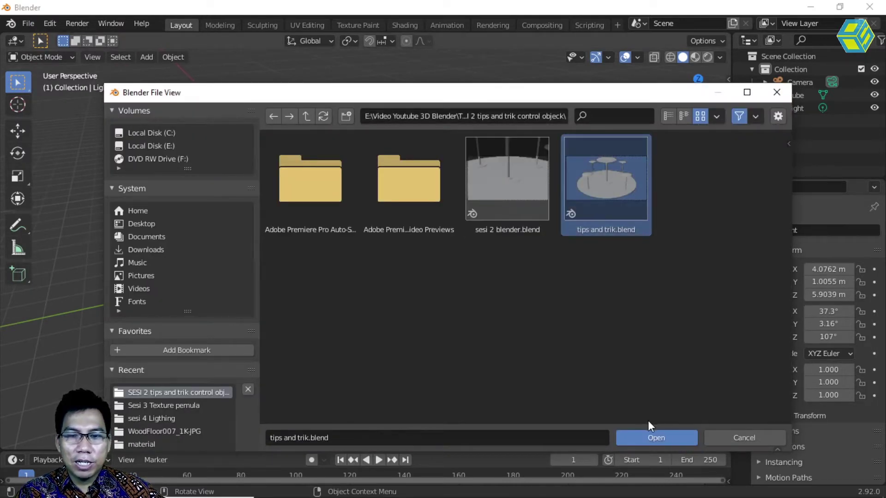
click(656, 438)
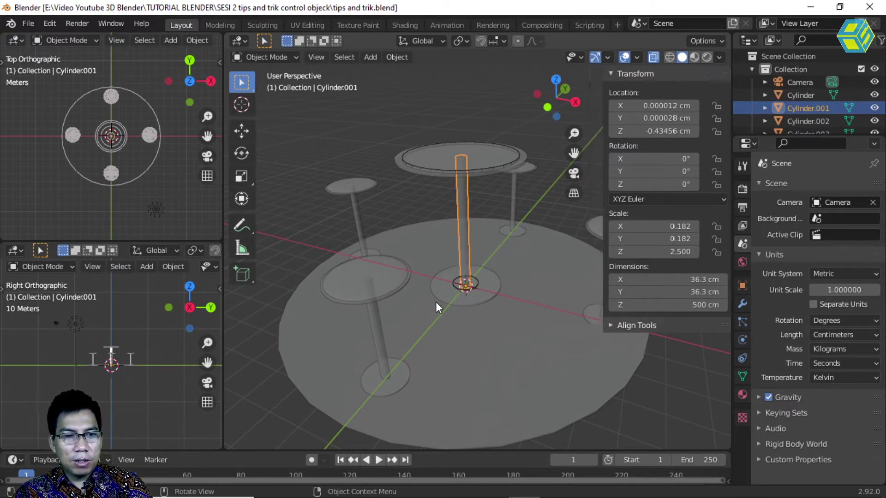
Hide the sidebar and join the Top and Right Orthographic areas into one narrow Right Orthographic viewport.
key(n)
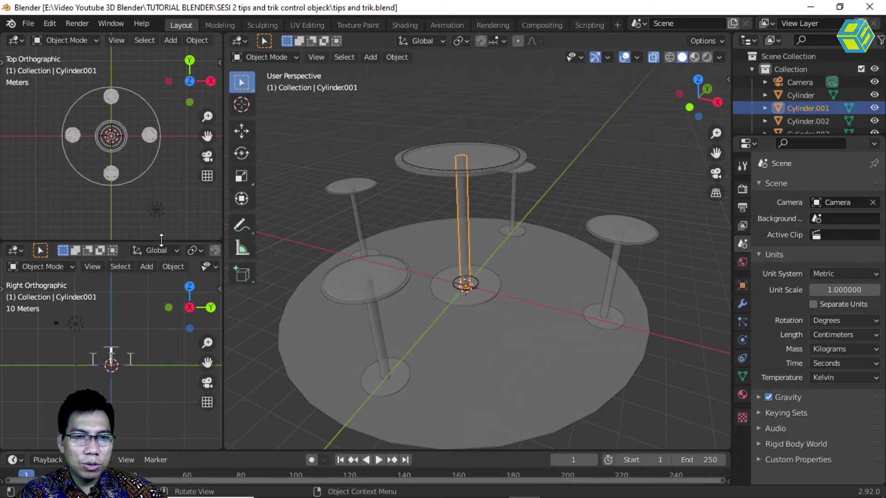
drag(223, 233, 327, 230)
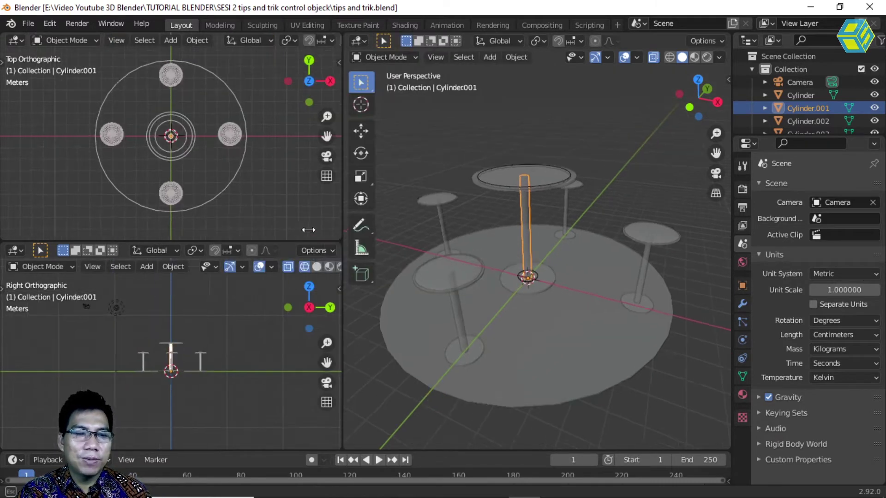
right_click(238, 240)
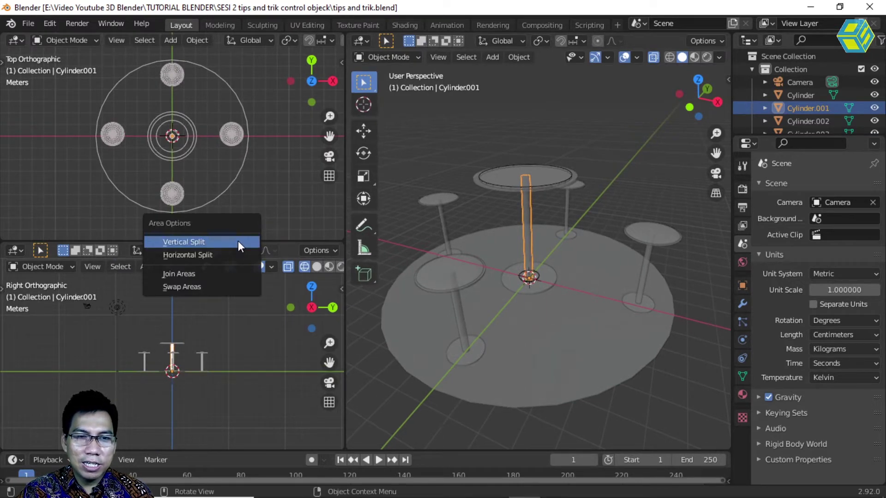
right_click(274, 239)
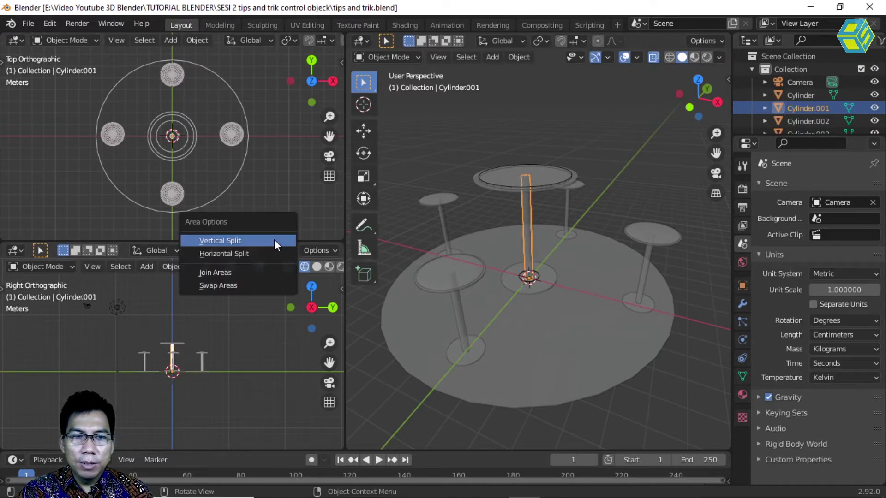
click(243, 270)
click(251, 177)
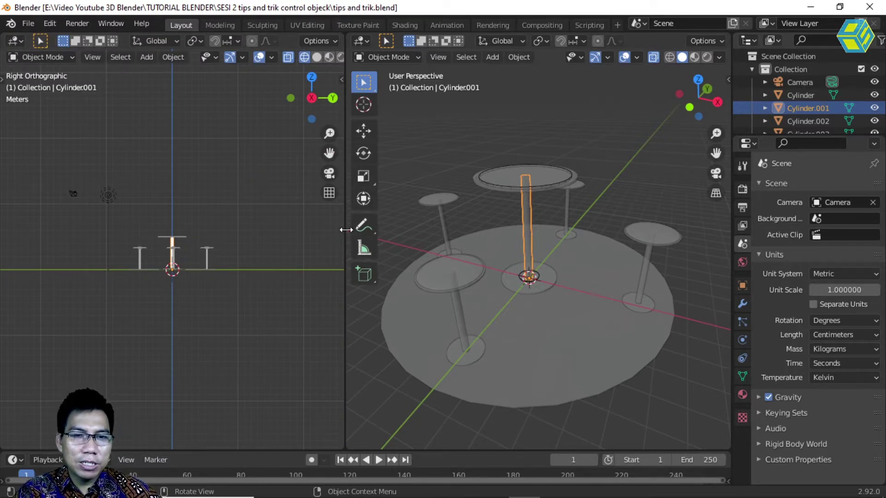
drag(345, 229, 268, 221)
Locate the camera in the perspective view and switch the Right Orthographic viewport to the camera view.
scroll(520, 277, down, 1)
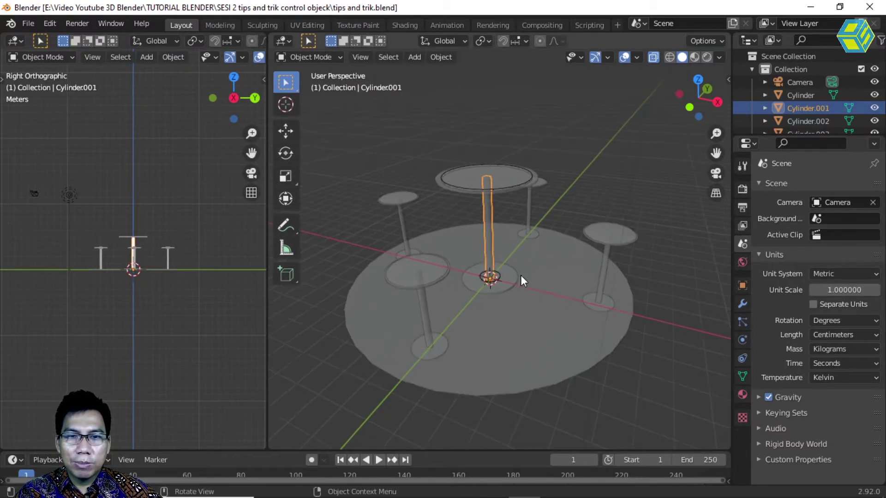
scroll(520, 275, down, 1)
middle_drag(537, 306, 511, 304)
scroll(511, 295, down, 1)
click(550, 377)
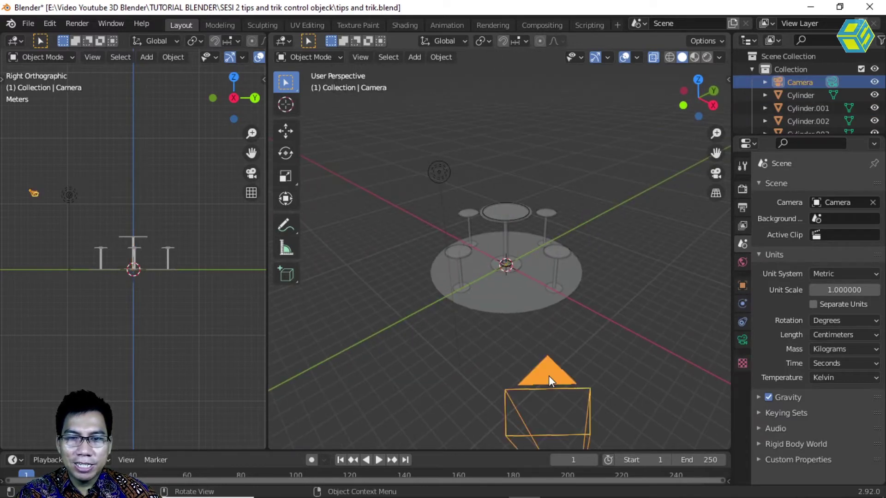
middle_drag(447, 304, 593, 268)
scroll(579, 262, down, 2)
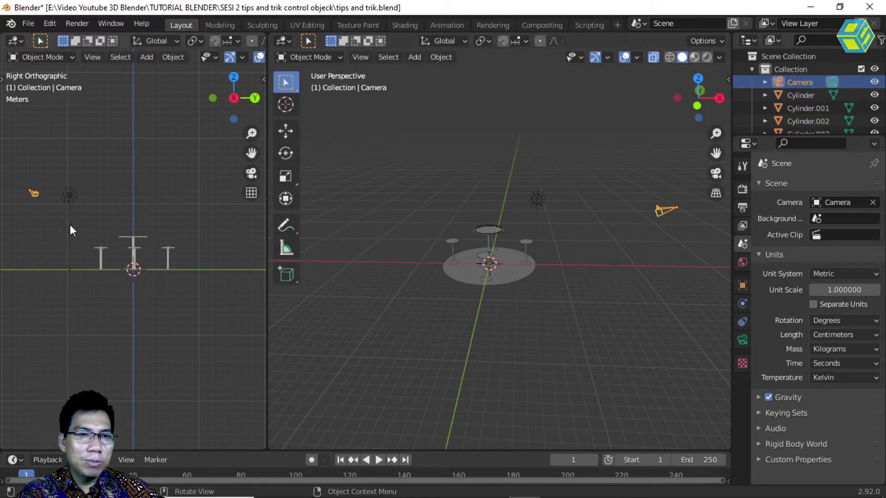
click(161, 206)
key(KP_0)
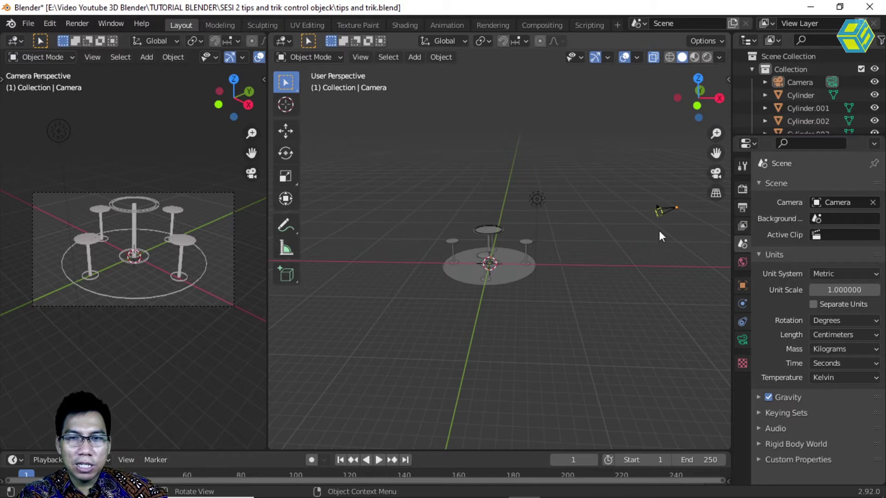
click(666, 209)
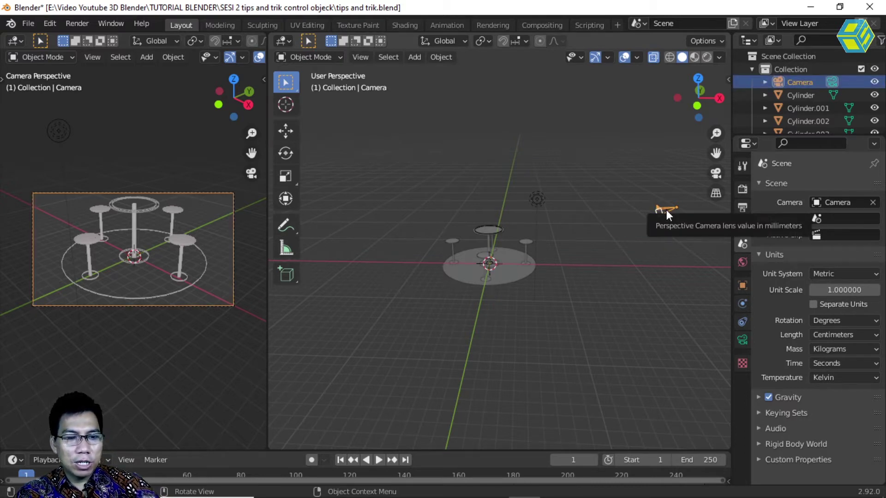
key(g)
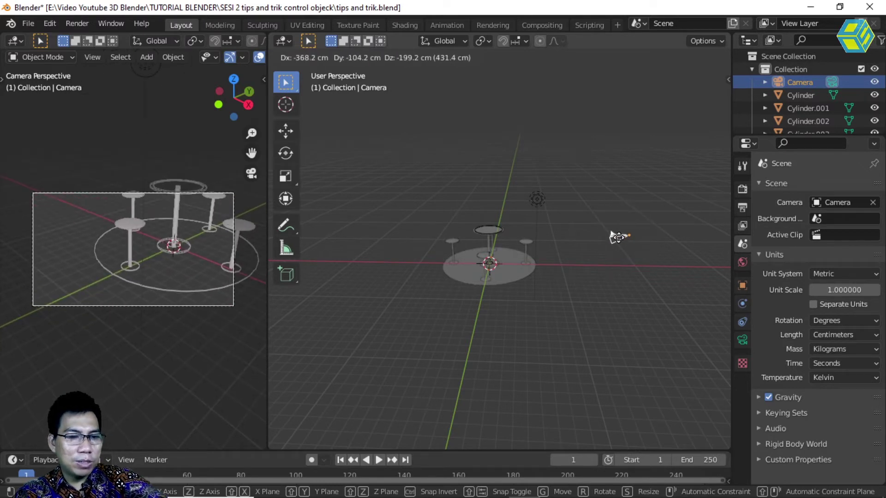
right_click(616, 237)
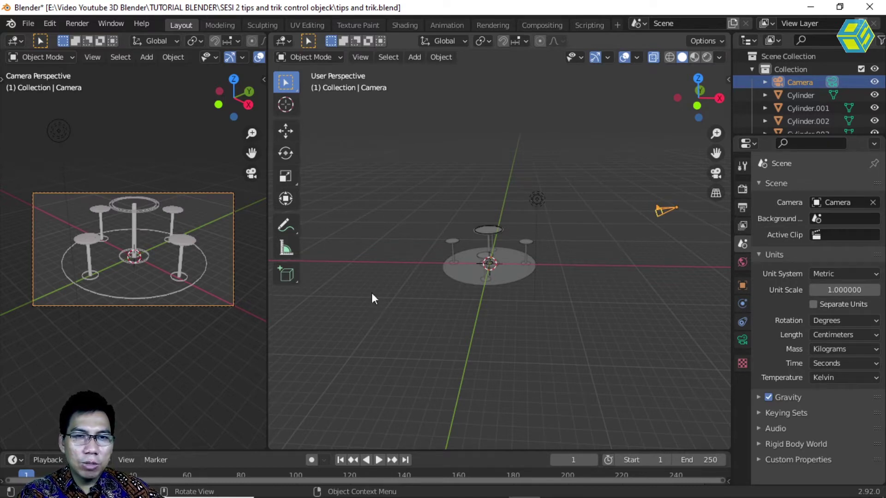
Show the camera view in the large perspective viewport and lock the camera to the view.
key(KP_0)
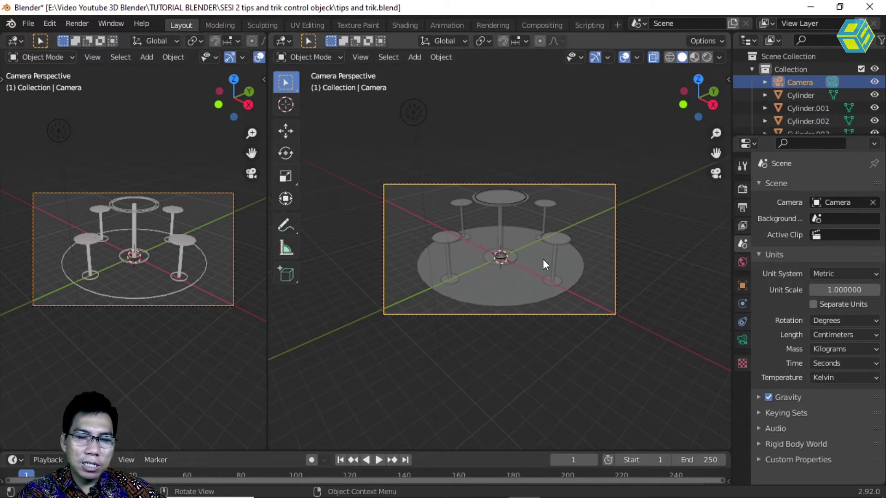
middle_drag(554, 268, 533, 274)
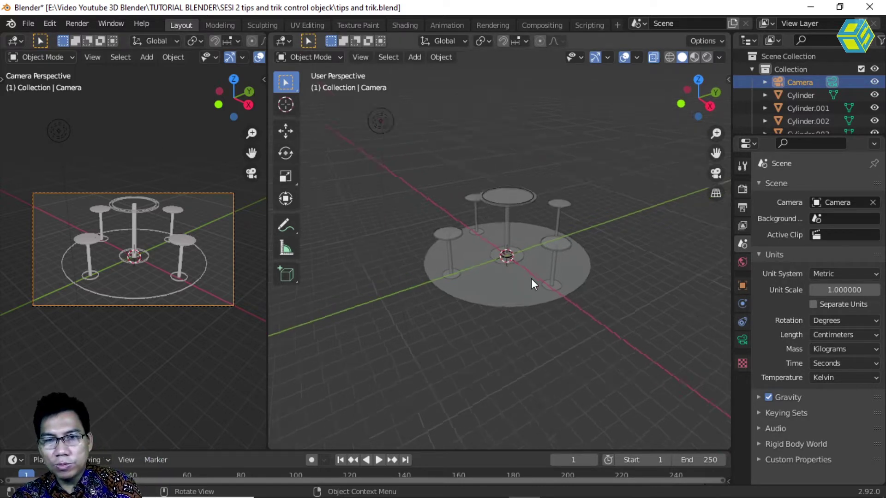
key(KP_0)
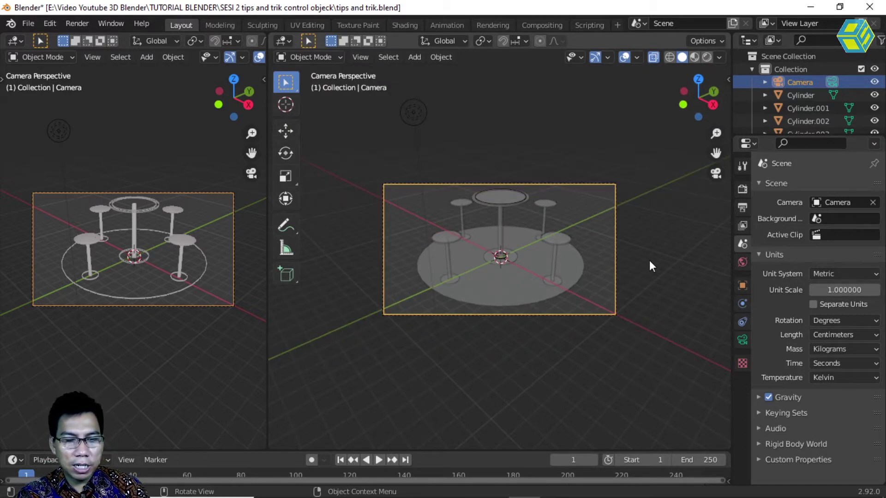
key(n)
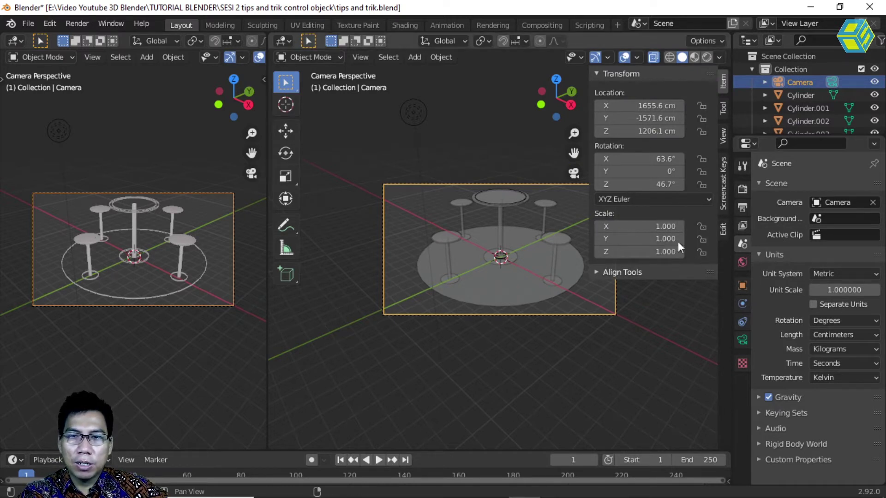
click(723, 109)
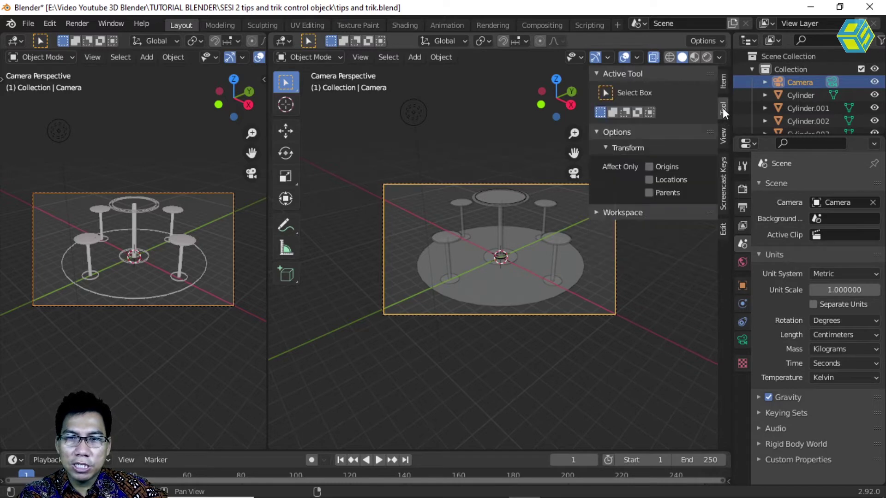
click(724, 137)
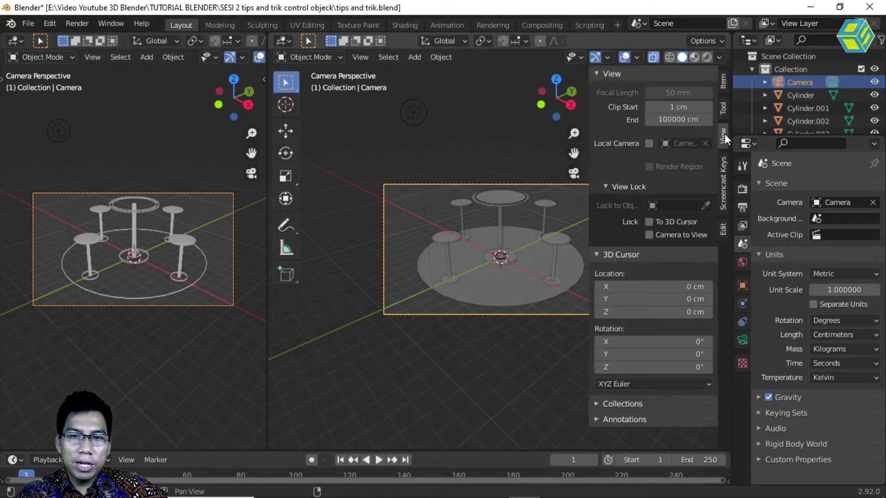
click(648, 234)
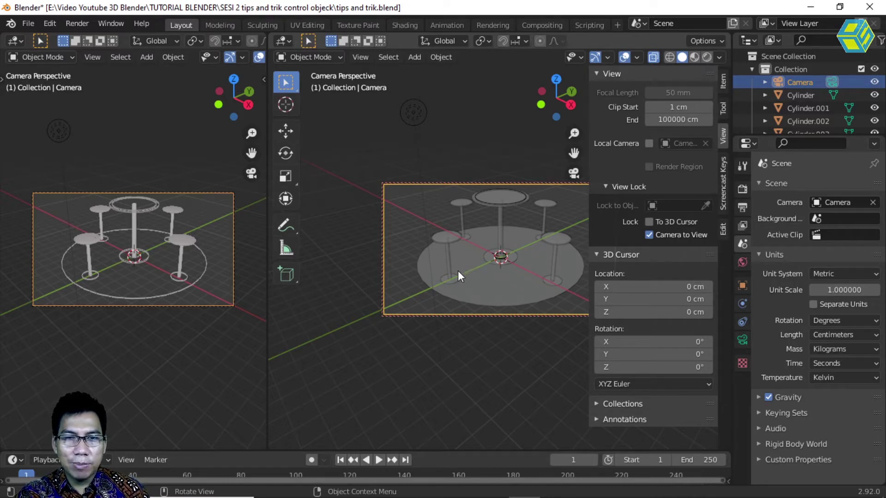
Hide the sidebar and reframe the table and stools by orbiting the locked camera slightly around them.
key(n)
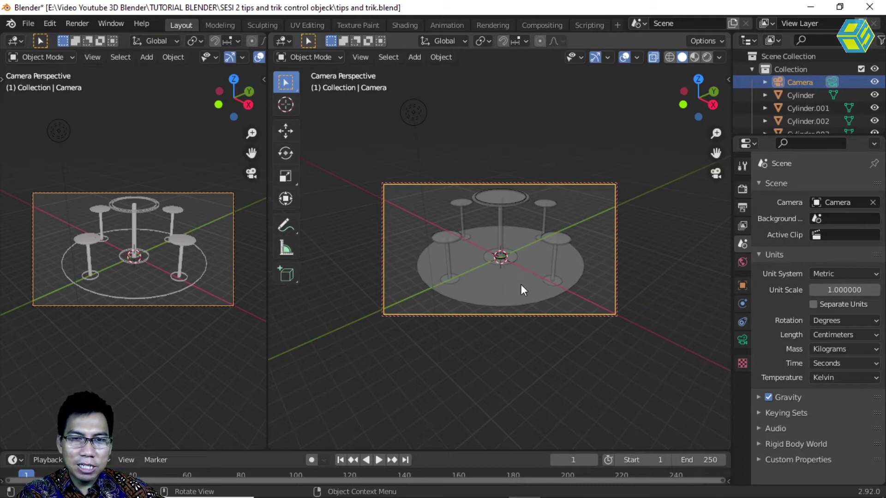
mouse_move(516, 285)
middle_down()
mouse_move(486, 281)
mouse_move(530, 268)
mouse_move(490, 277)
mouse_move(503, 286)
middle_up()
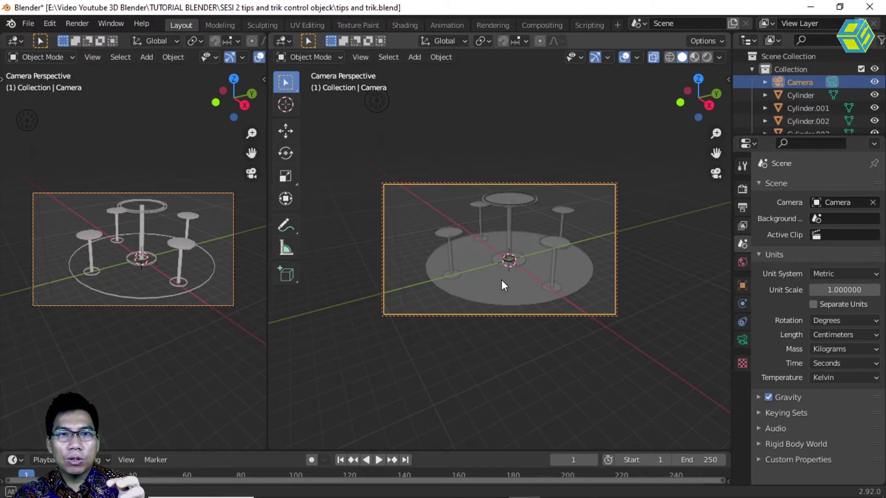
middle_drag(501, 280, 516, 279)
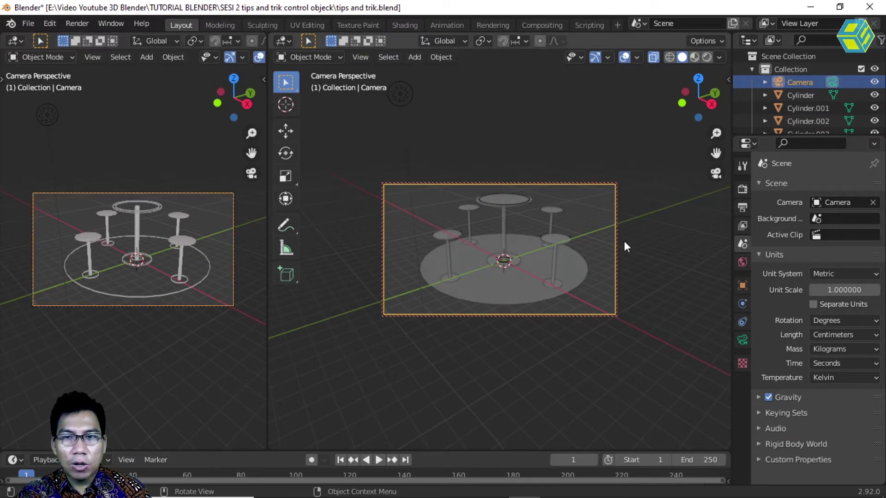
Turn off Camera to View to test free orbiting, return to the camera view and enable the lock again.
key(n)
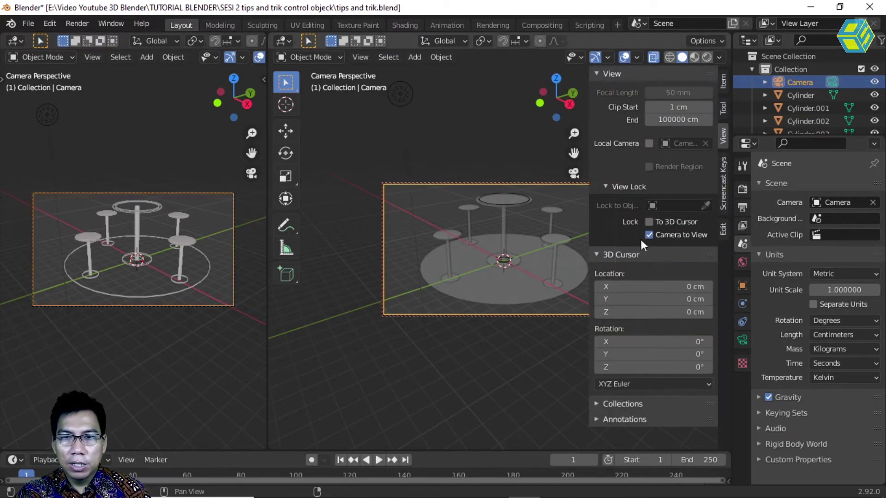
click(650, 234)
middle_drag(518, 273, 493, 276)
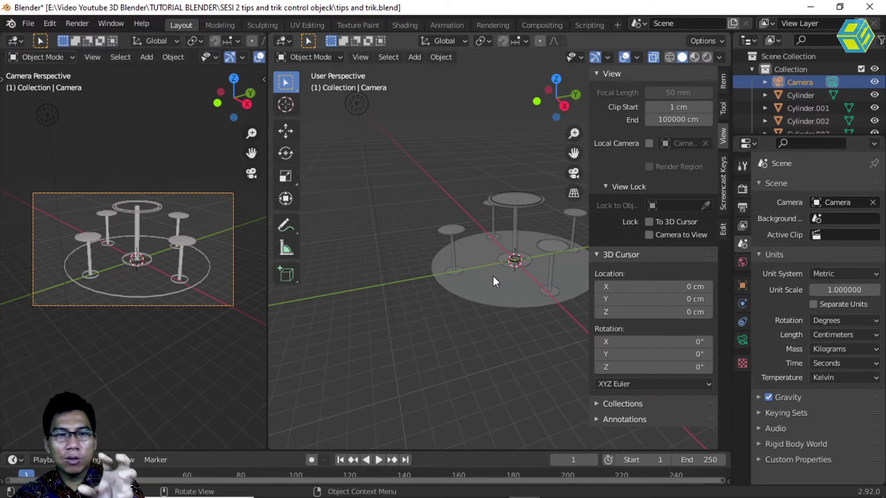
click(648, 234)
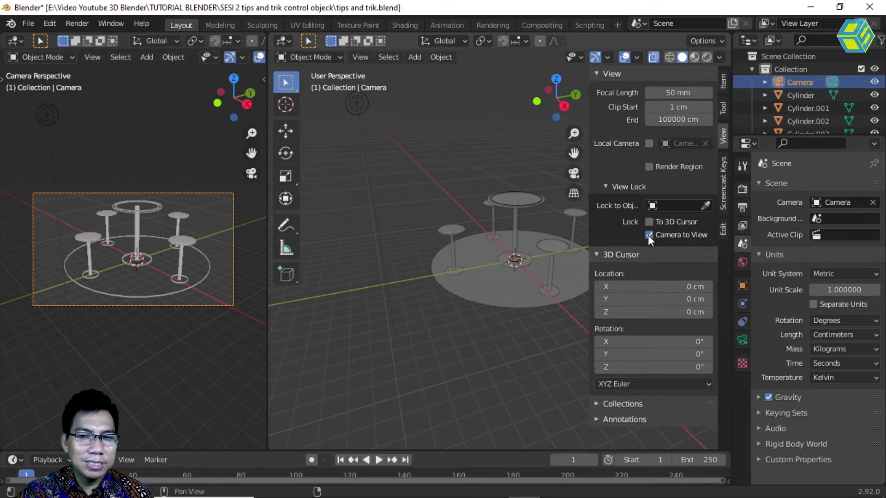
click(648, 235)
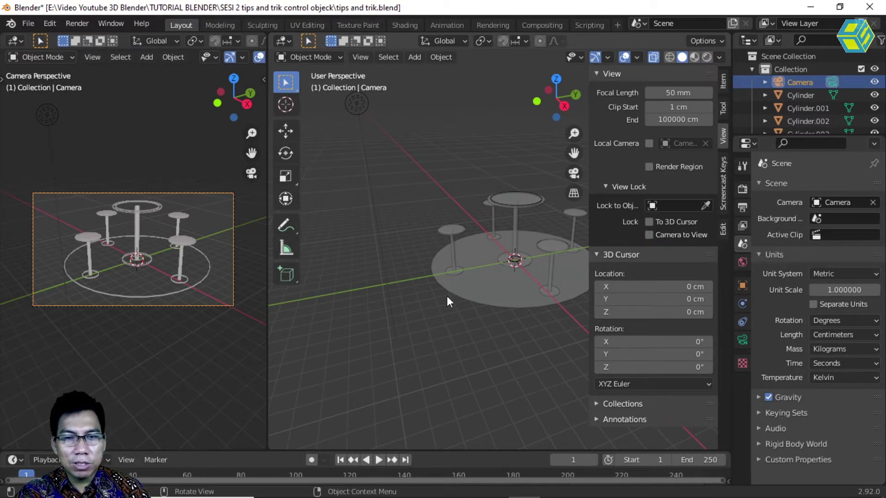
key(KP_0)
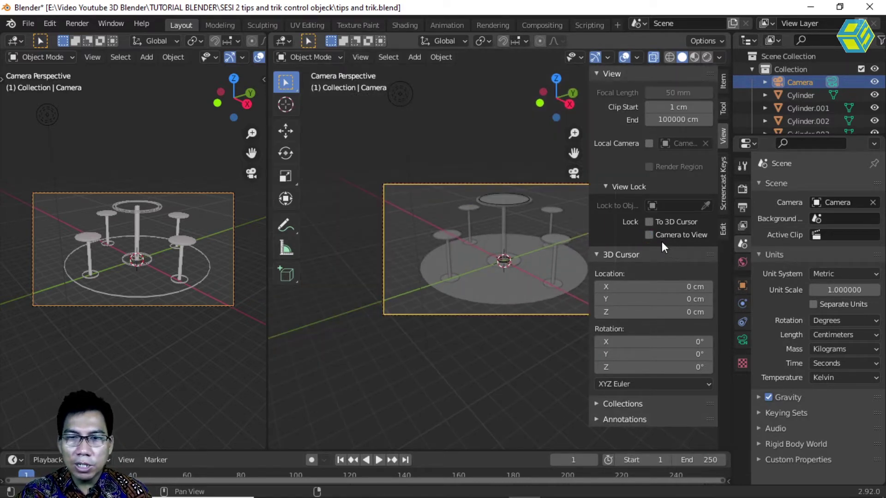
click(649, 235)
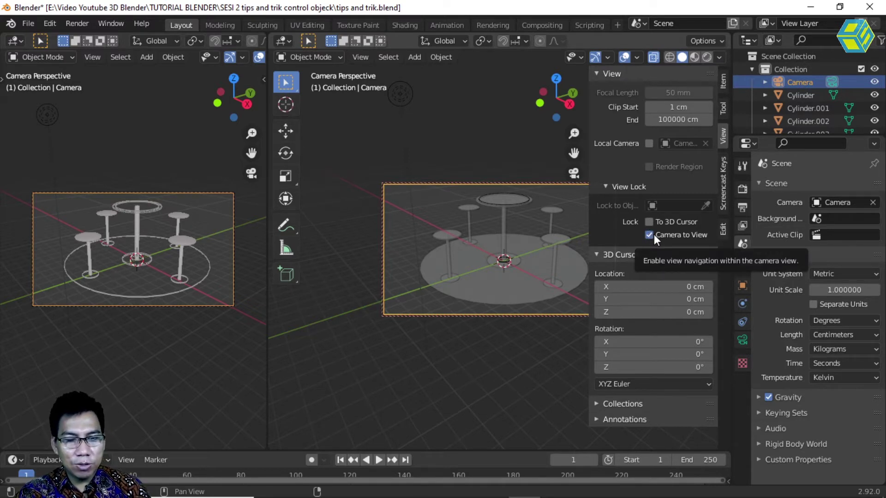
Hide the sidebar and fine-tune the camera's framing of the table and stools from a slightly lower angle.
key(n)
mouse_move(541, 291)
middle_down()
mouse_move(522, 292)
mouse_move(555, 287)
mouse_move(537, 291)
mouse_move(547, 284)
middle_up()
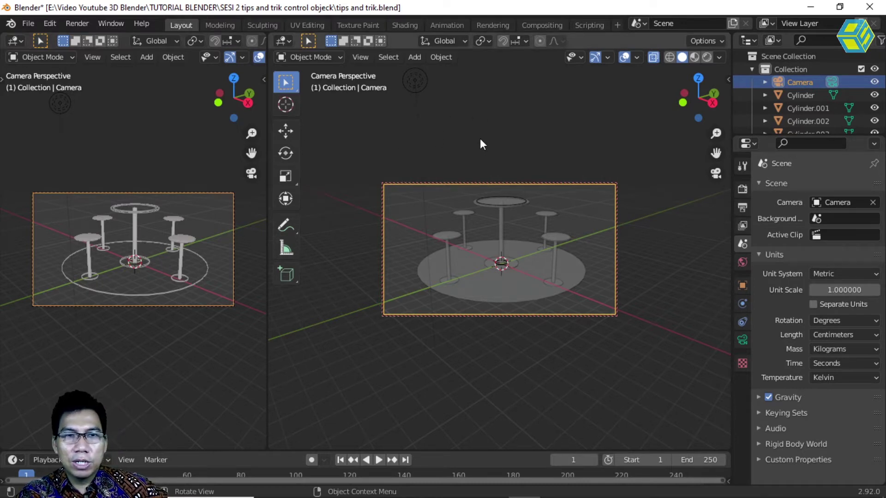
Leave the camera view in the large viewport and look at the camera's position relative to the table set.
middle_drag(480, 139, 536, 245)
middle_drag(522, 278, 639, 286)
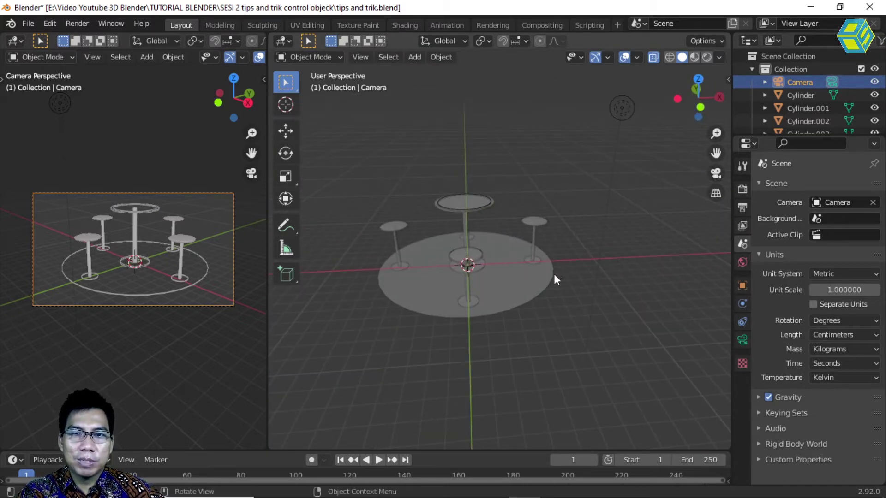
scroll(557, 281, down, 2)
middle_drag(558, 283, 589, 291)
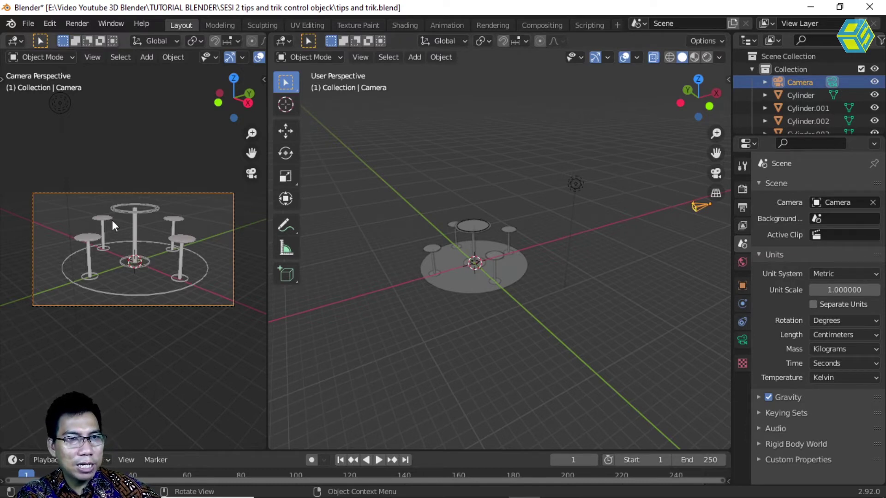
Check the Camera to View lock in the sidebar and compare the free perspective with the camera view.
mouse_move(154, 259)
middle_down()
mouse_move(143, 256)
mouse_move(154, 262)
middle_up()
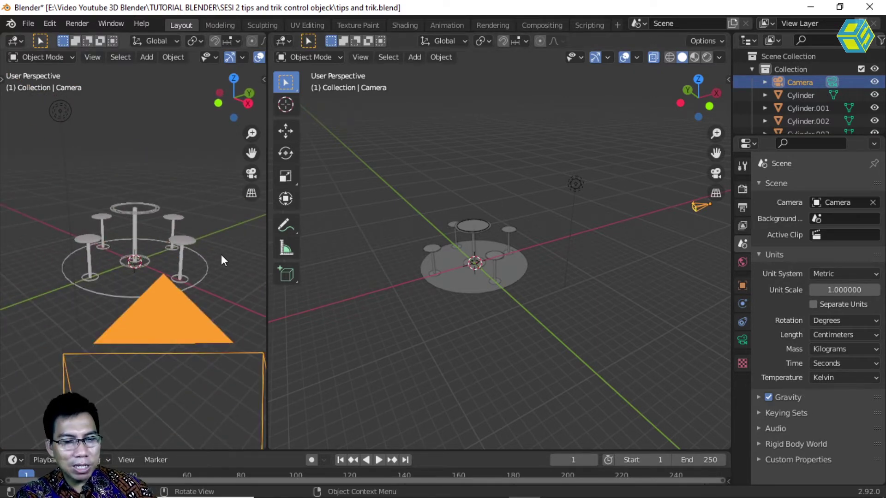
key(n)
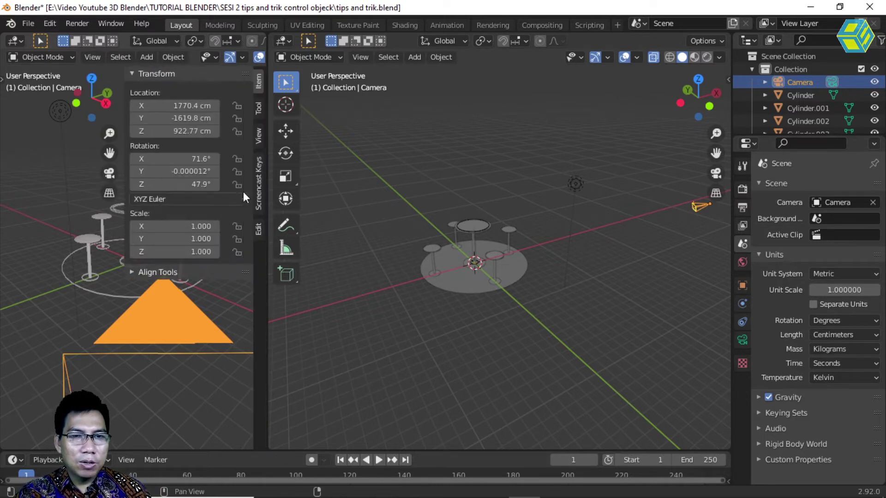
click(258, 137)
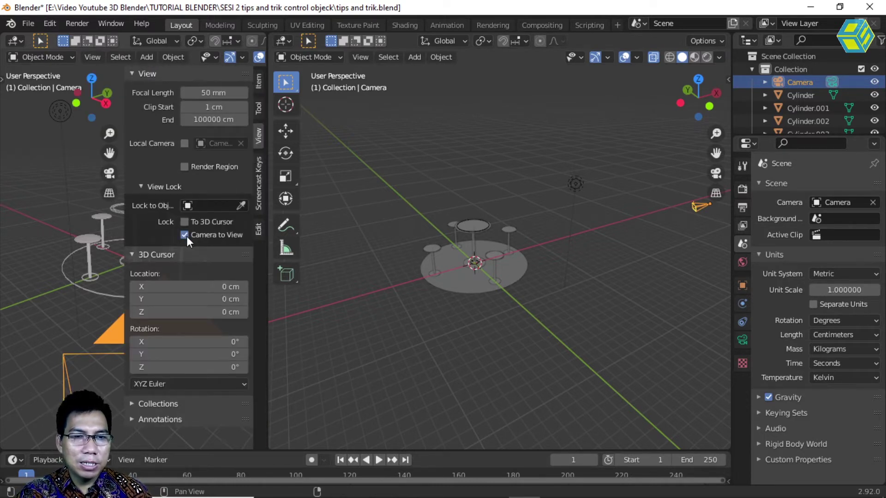
key(KP_0)
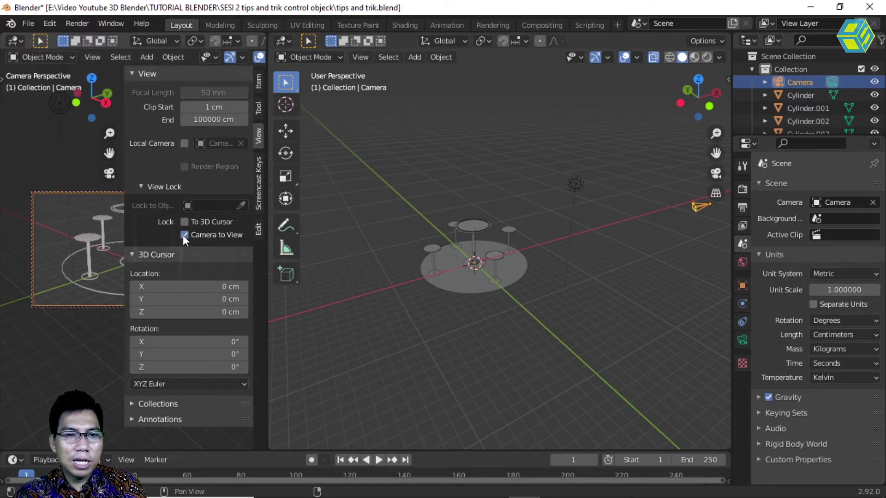
key(KP_0)
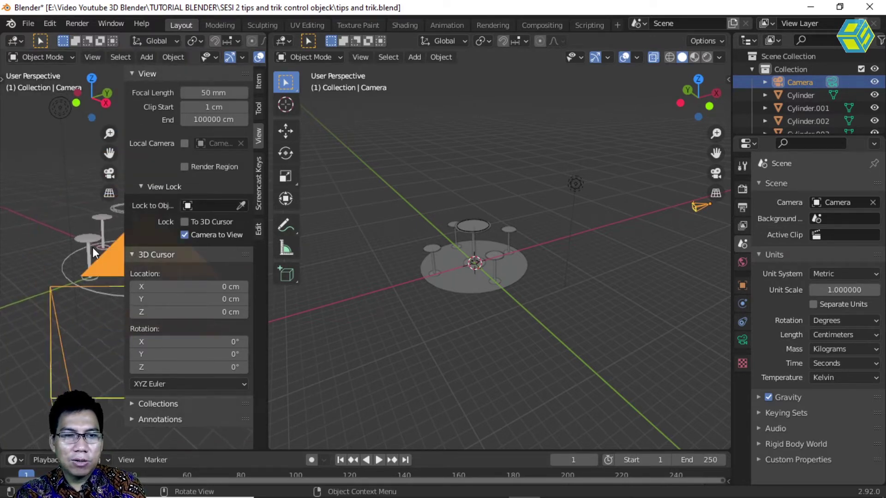
key(KP_0)
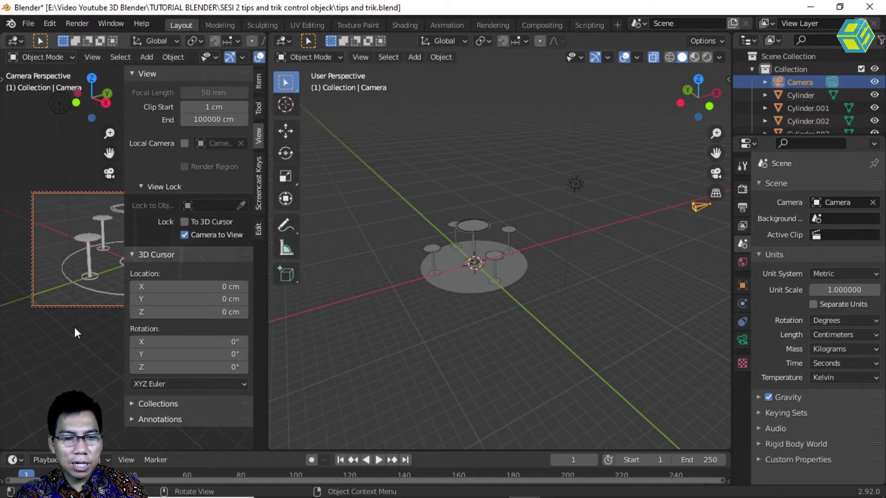
Hide the sidebar, orbit the locked camera to a higher angle and move the camera object closer to the table set.
key(n)
middle_drag(145, 324, 153, 261)
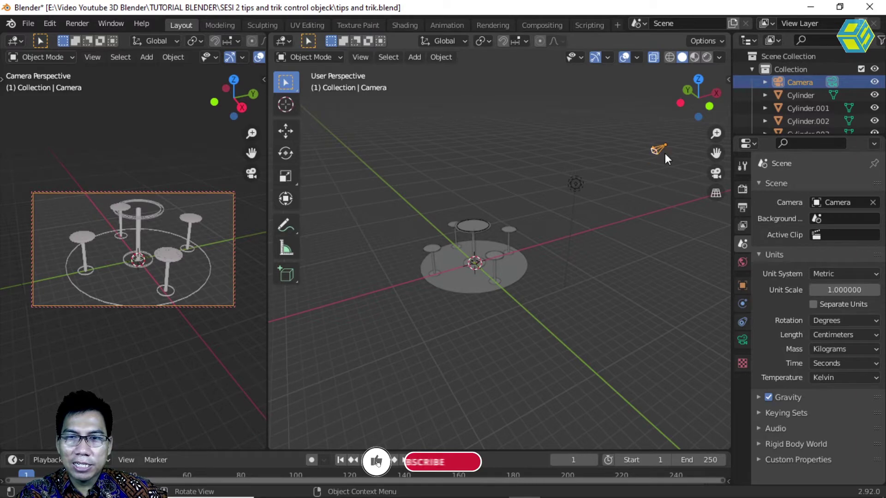
key(g)
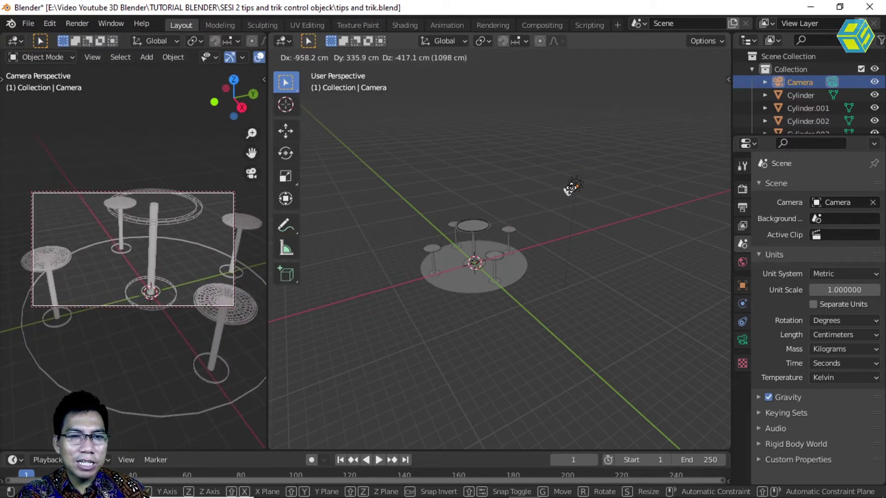
click(571, 188)
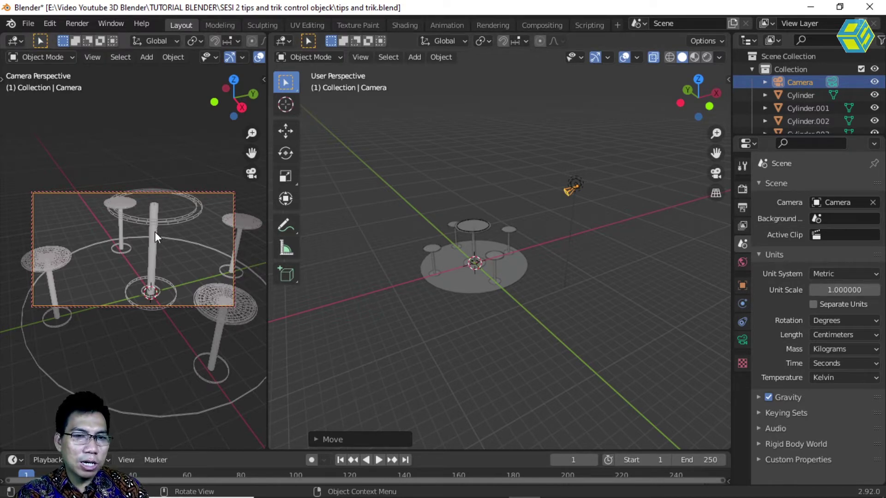
Widen the camera viewport, and adjust the locked camera's distance and position so the table and all four stools are centred in the frame.
scroll(144, 257, down, 6)
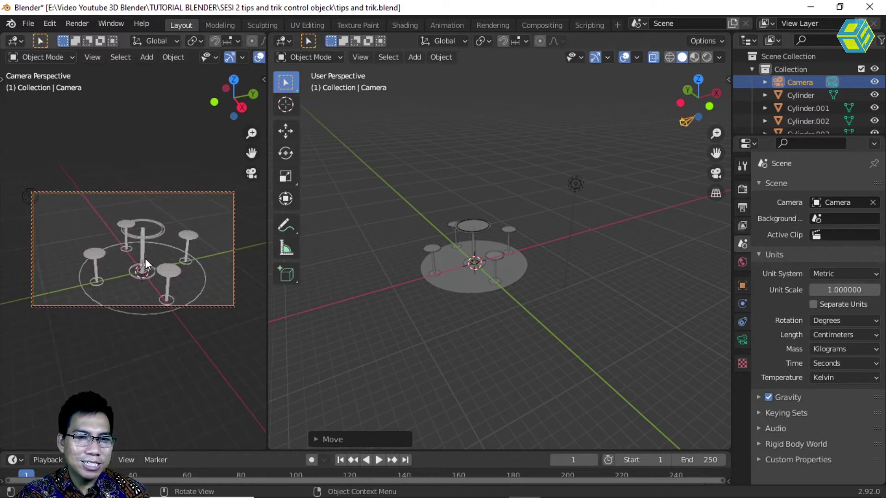
scroll(146, 260, down, 3)
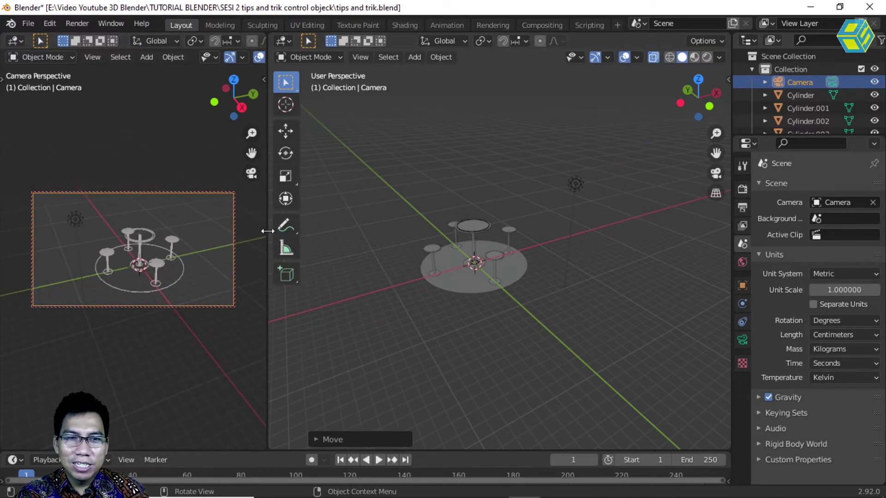
drag(268, 233, 572, 235)
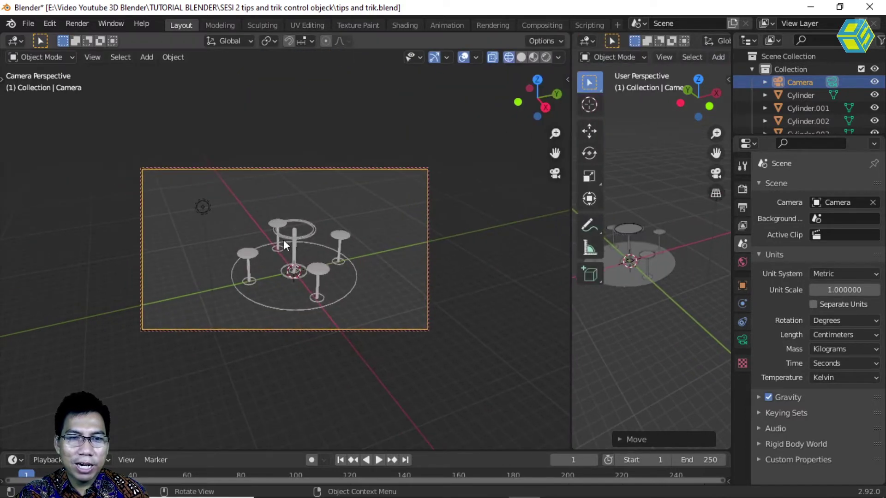
scroll(291, 243, down, 2)
scroll(291, 243, up, 4)
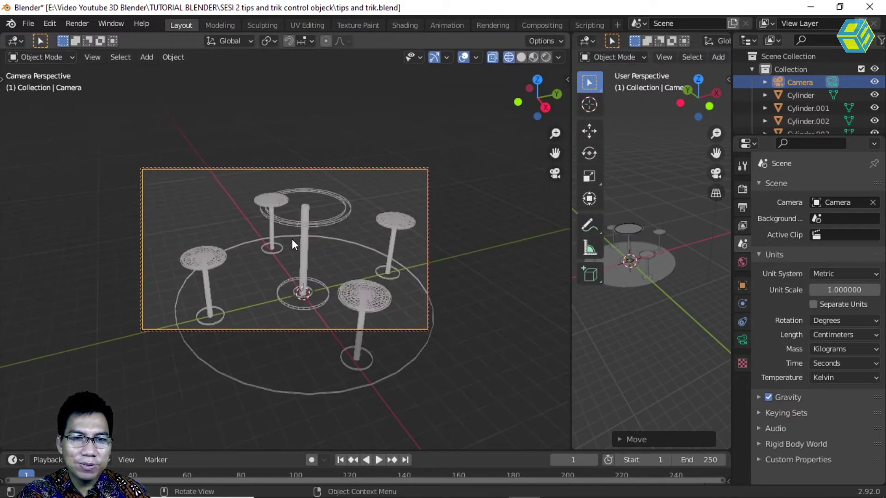
scroll(294, 243, down, 2)
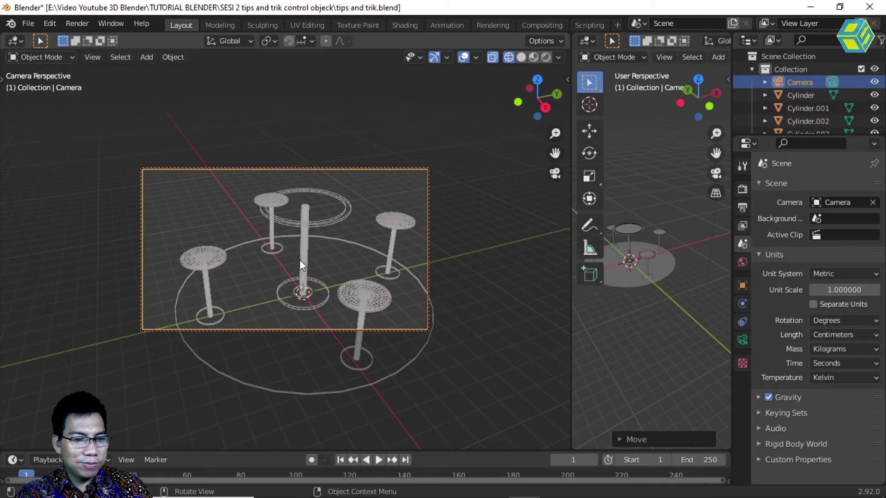
mouse_move(283, 261)
shift+middle_down()
mouse_move(335, 262)
mouse_move(240, 254)
mouse_move(302, 256)
mouse_move(297, 261)
mouse_move(291, 196)
mouse_move(258, 256)
mouse_move(275, 256)
shift+middle_up()
scroll(276, 255, up, 2)
scroll(279, 253, down, 3)
scroll(281, 252, up, 1)
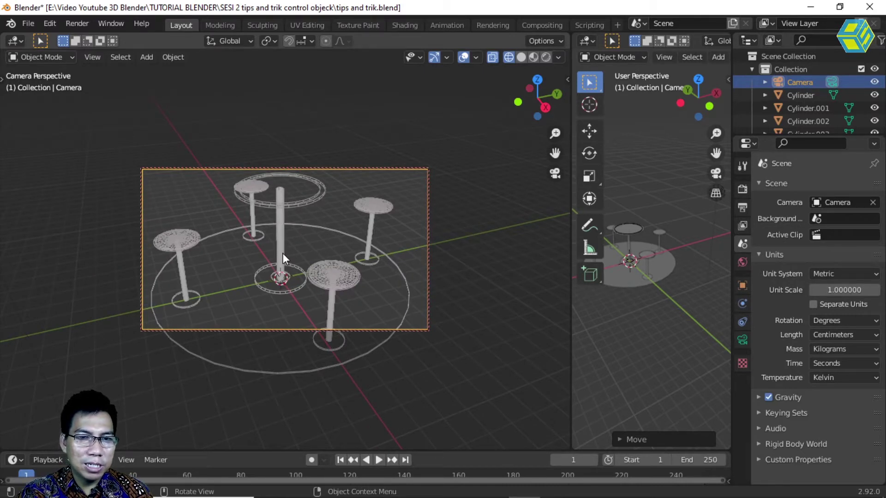
scroll(282, 253, down, 1)
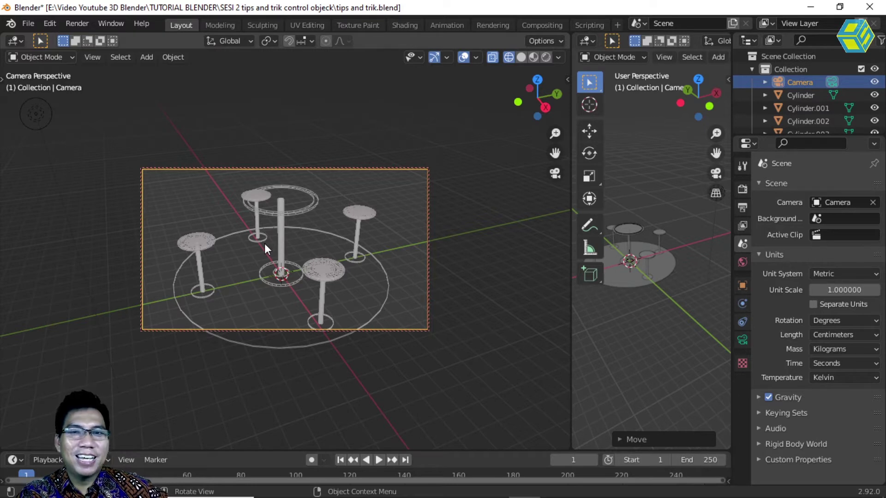
Switch the camera viewport to Rendered shading and make the two 3D viewports similar in width.
click(547, 57)
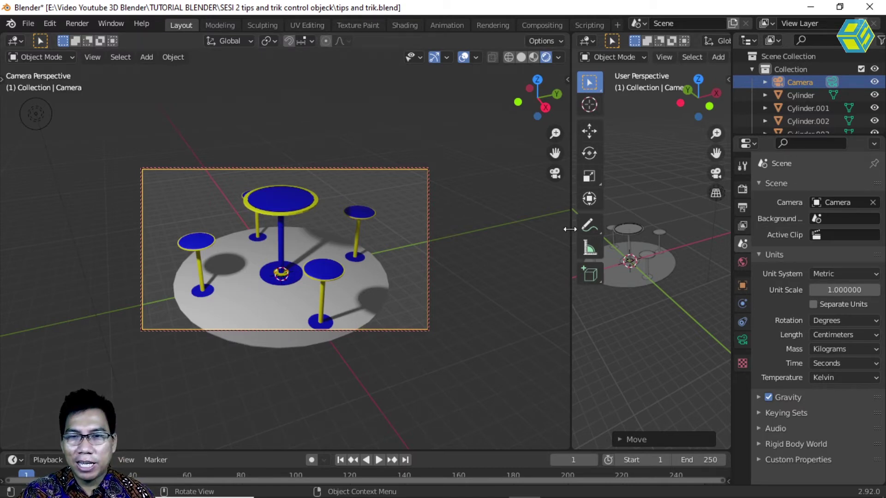
drag(571, 229, 397, 224)
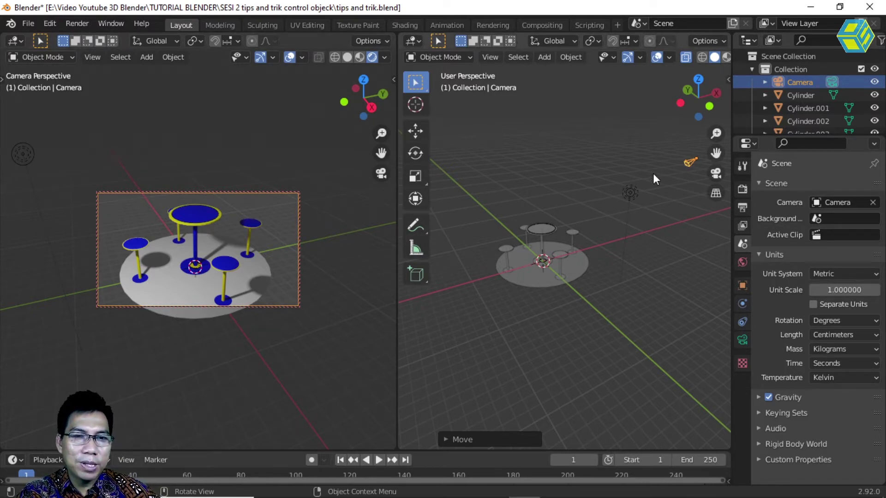
scroll(213, 251, up, 4)
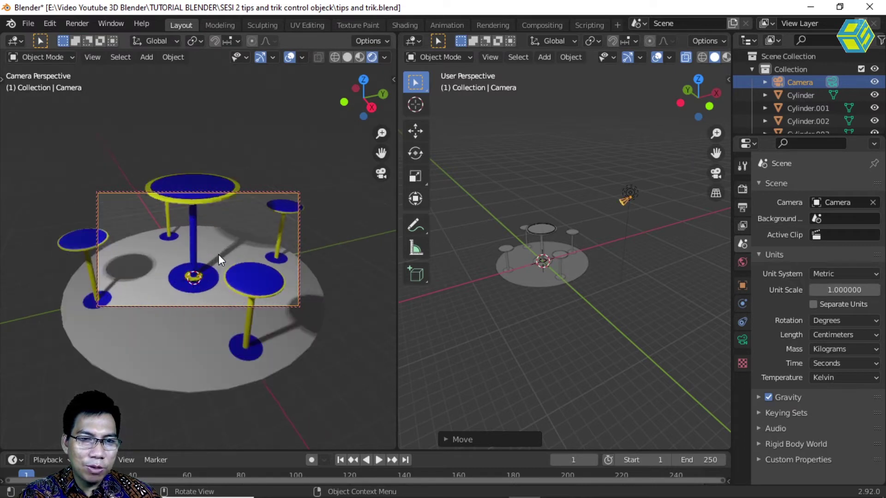
scroll(219, 255, down, 4)
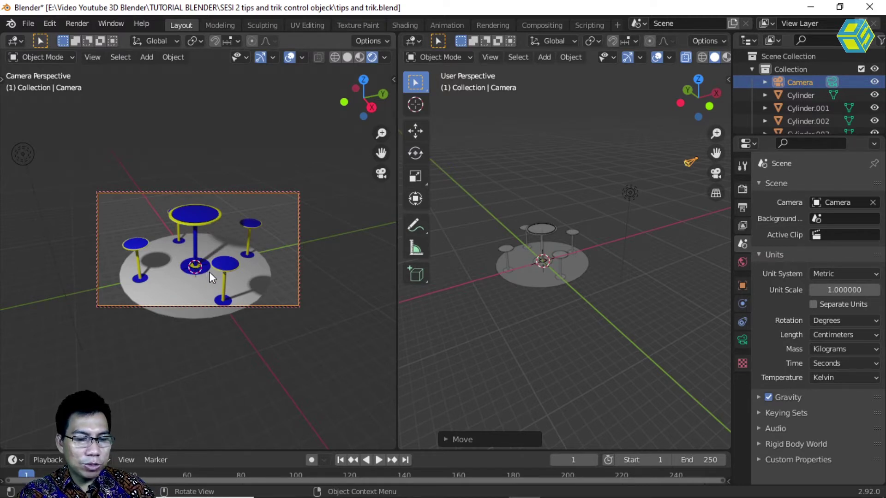
Orbit the locked camera until one stool is centred in front of the table, and set its distance so the floor disc fits the frame.
mouse_move(217, 276)
middle_down()
mouse_move(262, 275)
mouse_move(184, 278)
mouse_move(282, 271)
mouse_move(215, 259)
mouse_move(228, 271)
middle_up()
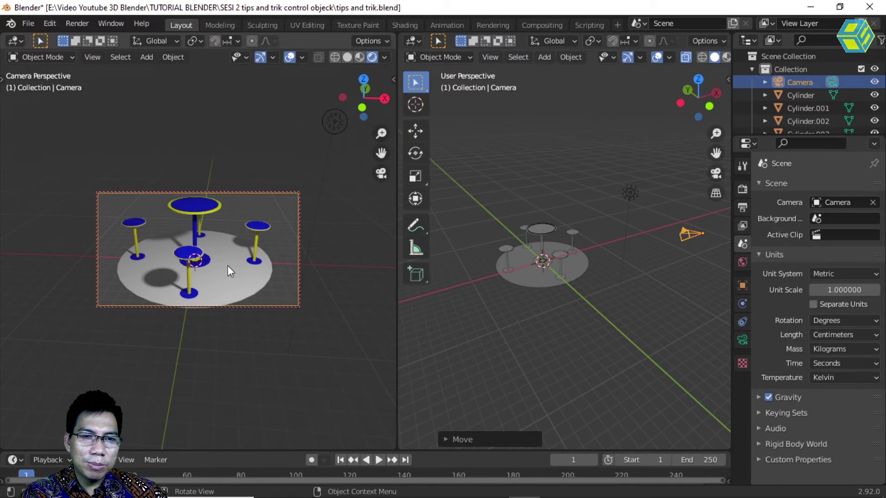
scroll(228, 264, up, 6)
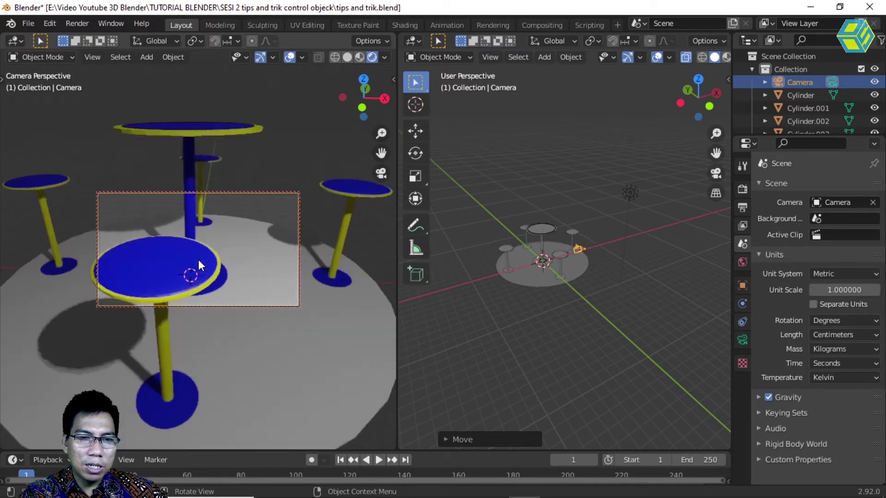
scroll(199, 259, up, 2)
scroll(198, 260, down, 4)
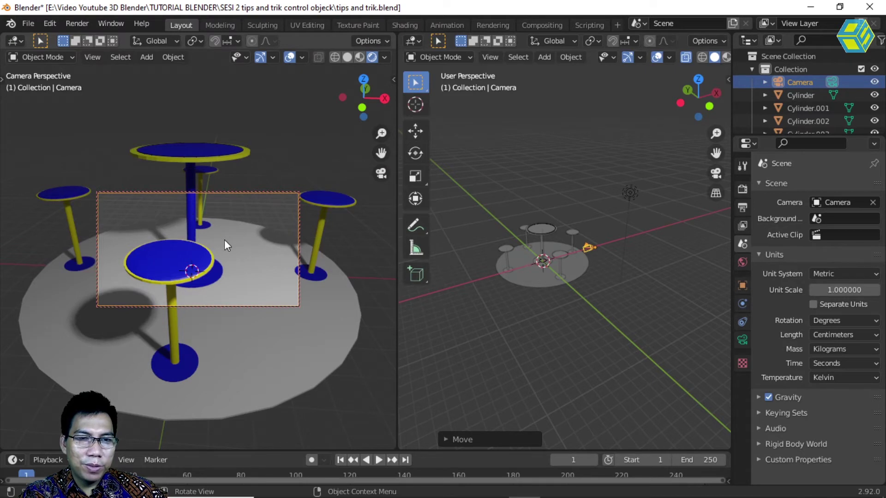
scroll(224, 239, down, 2)
scroll(224, 241, down, 2)
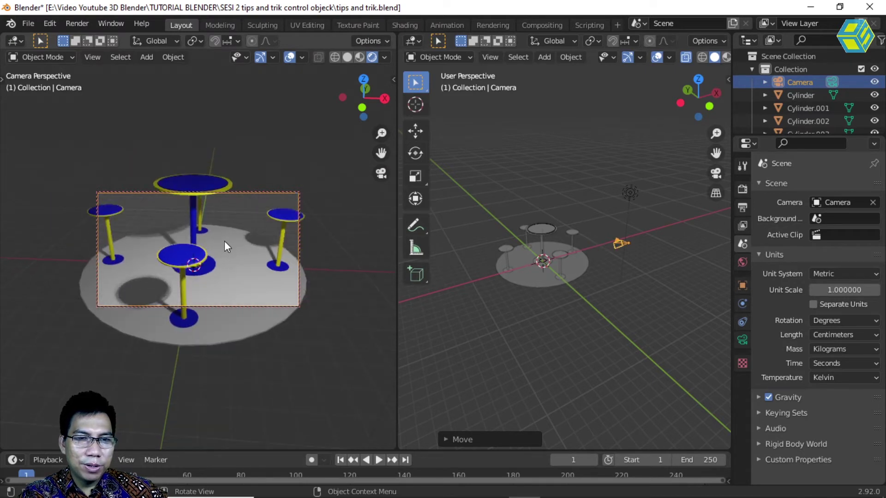
scroll(225, 241, down, 2)
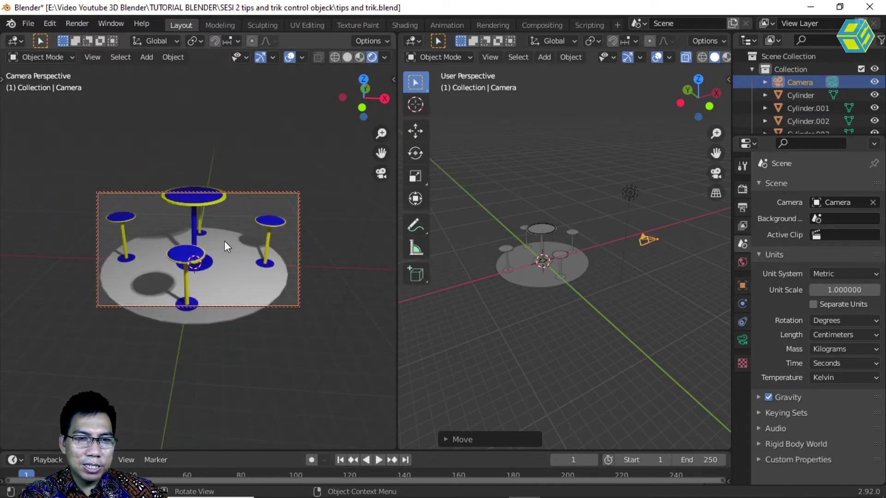
scroll(224, 241, down, 1)
middle_drag(220, 254, 226, 255)
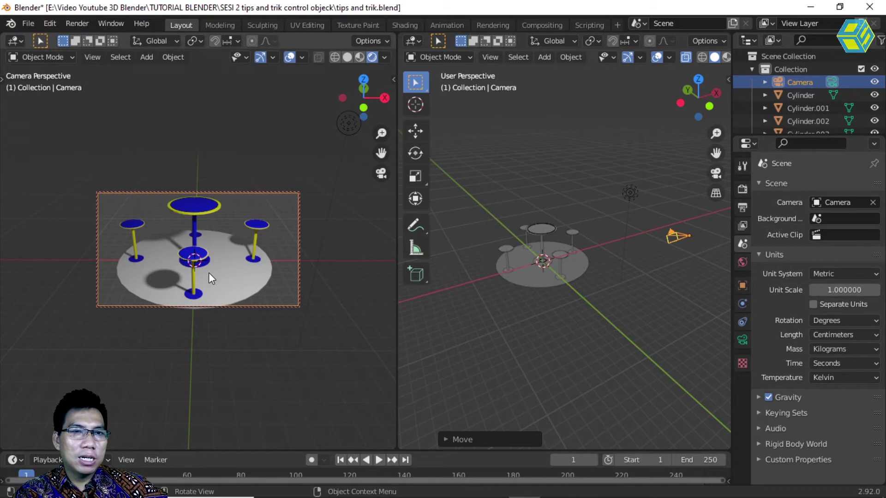
Review the scene's render engine and sampling settings and its output dimensions.
click(77, 24)
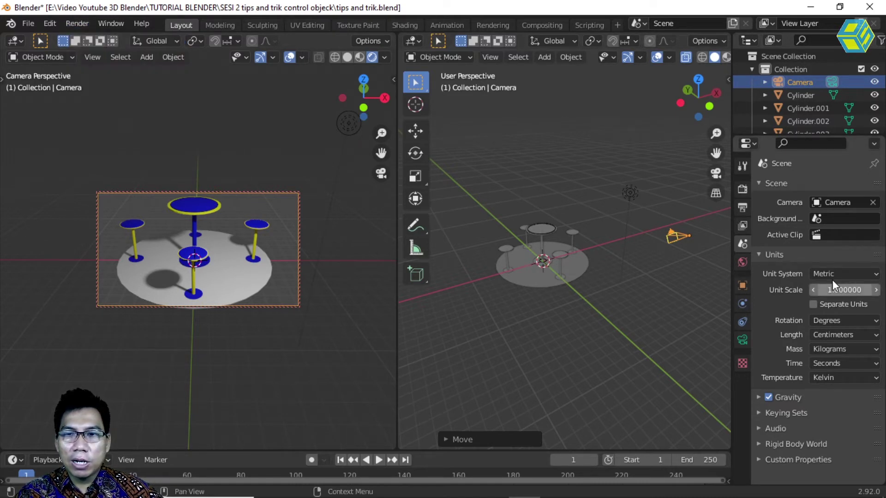
click(742, 189)
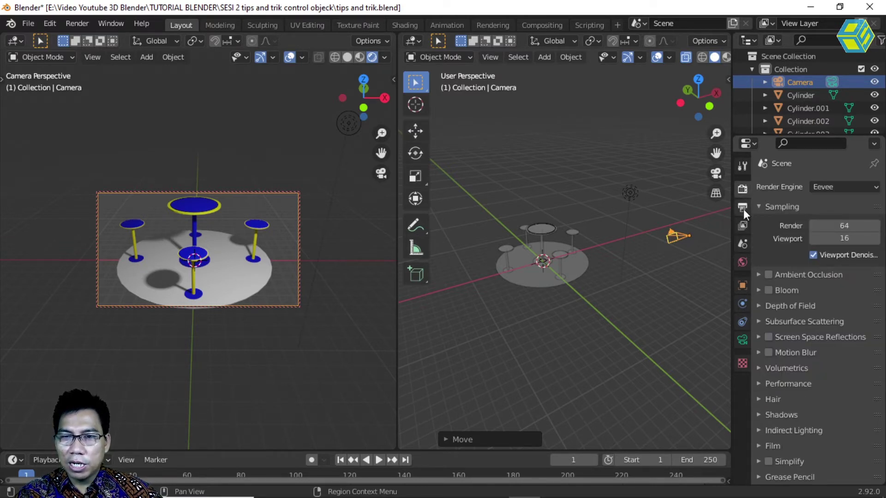
click(744, 210)
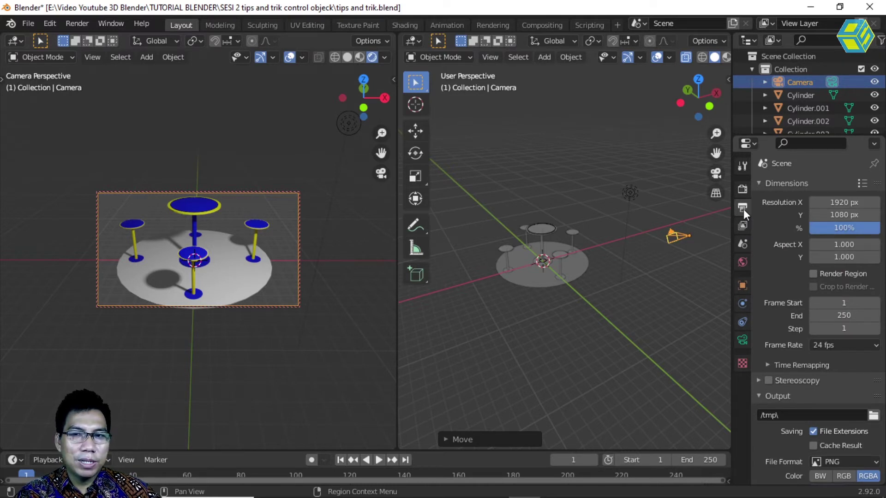
click(742, 190)
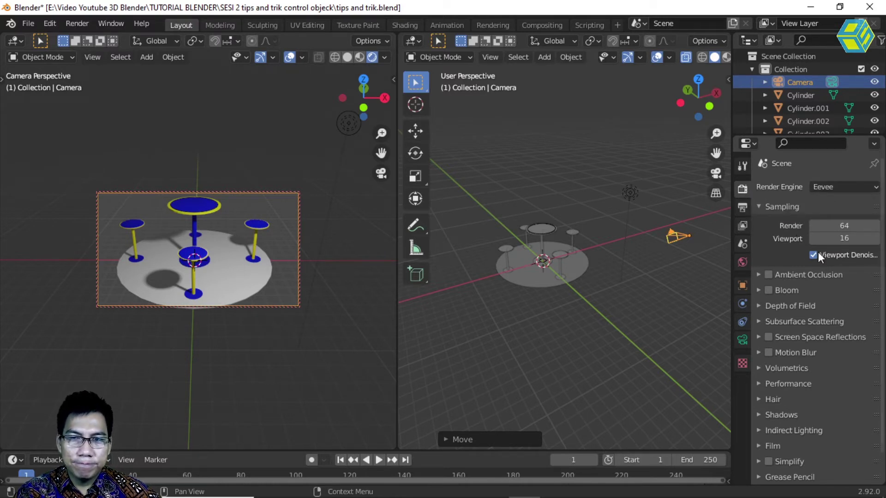
click(743, 207)
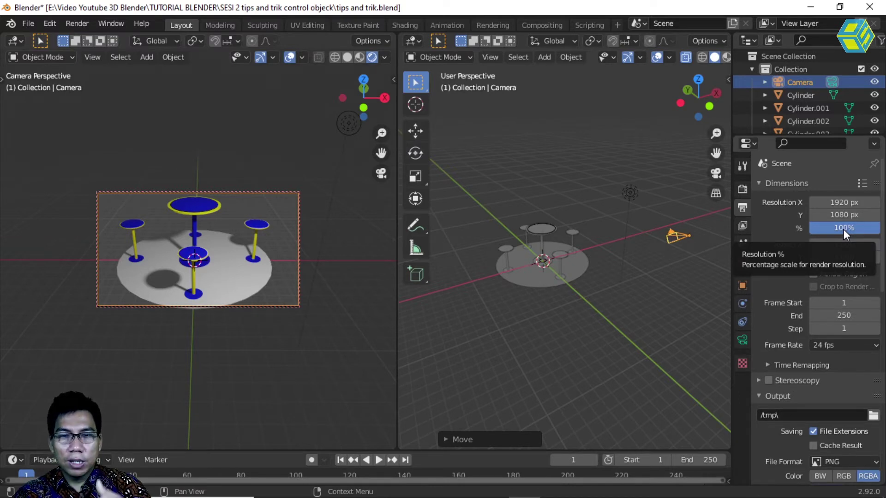
click(812, 7)
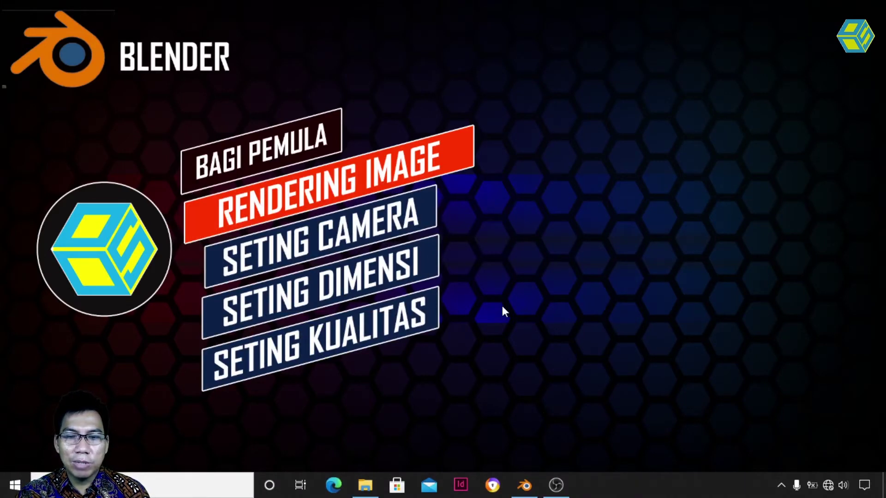
click(556, 485)
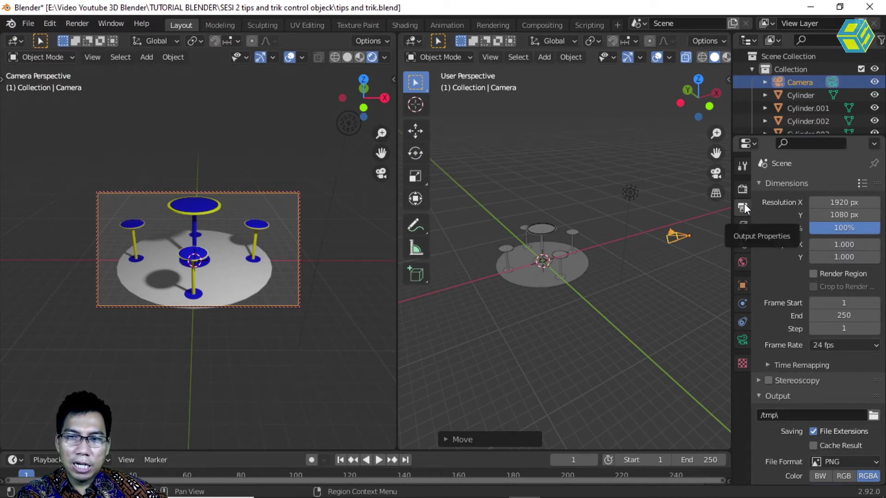
Set the output resolution to 320 px in X and 240 px in Y.
click(850, 203)
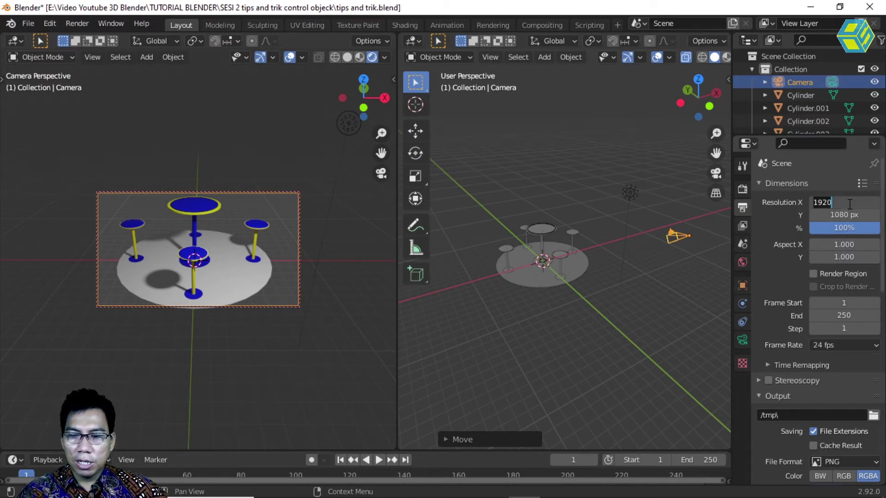
text(320)
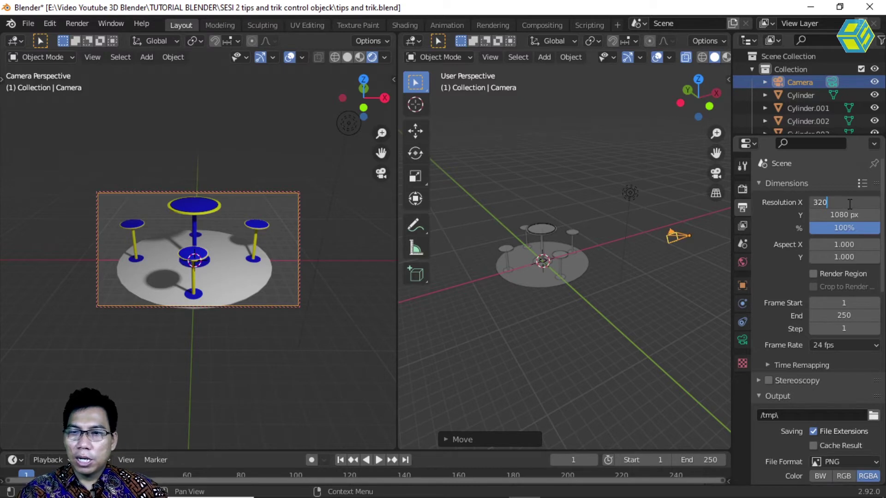
key(Return)
click(844, 214)
text(240)
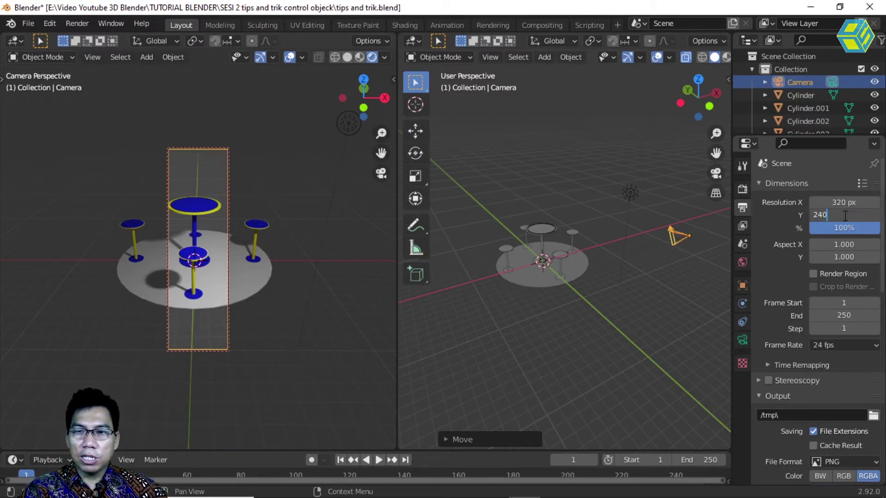
key(Return)
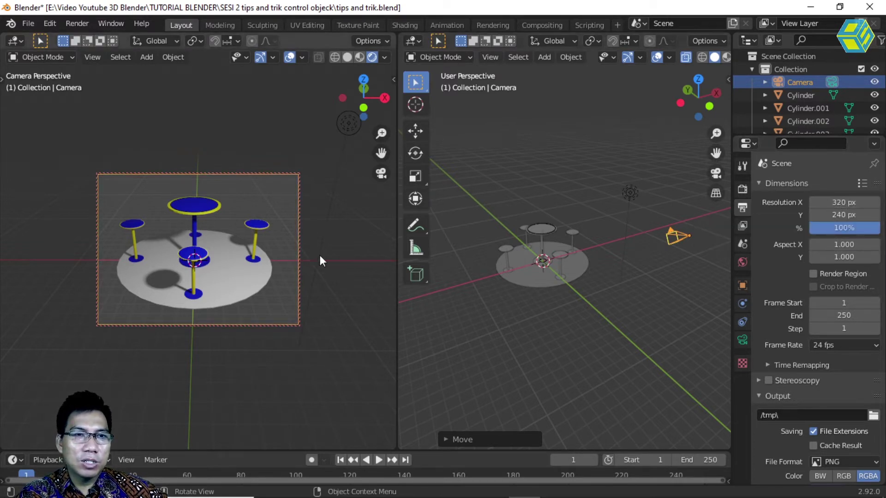
Render the image at 320 × 240 px, inspect the result over the viewports, and close the render window.
click(77, 23)
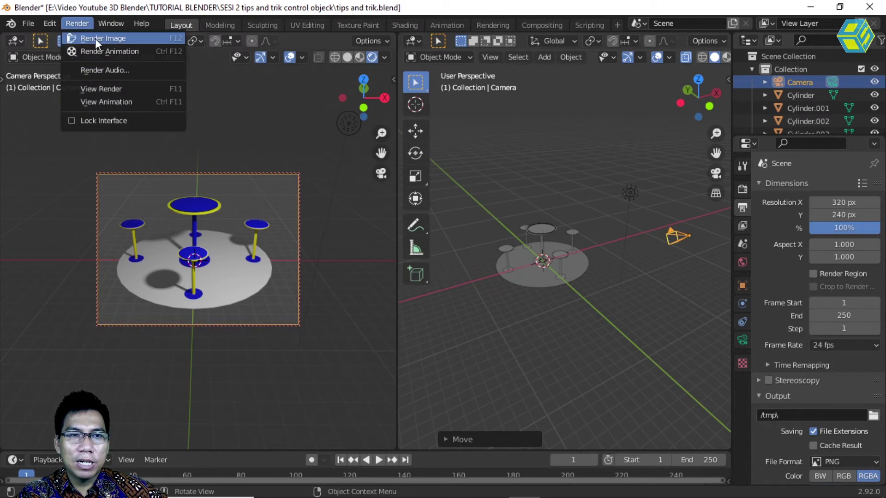
click(94, 37)
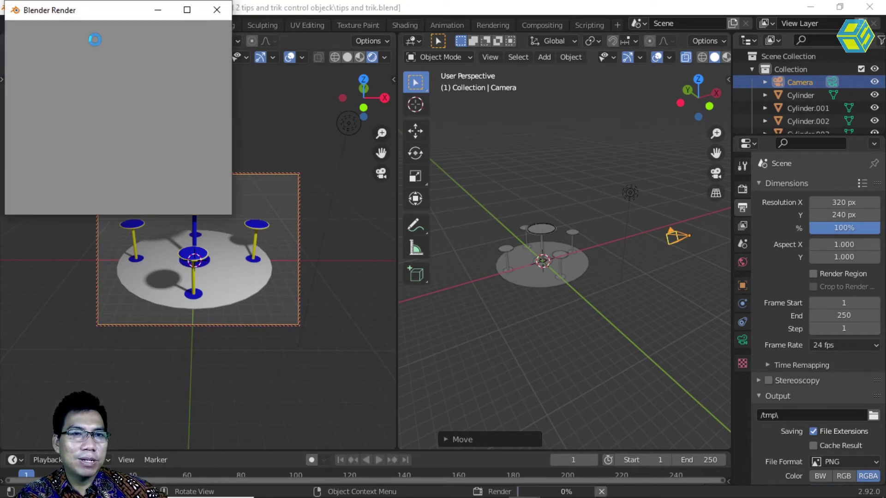
drag(156, 10, 313, 85)
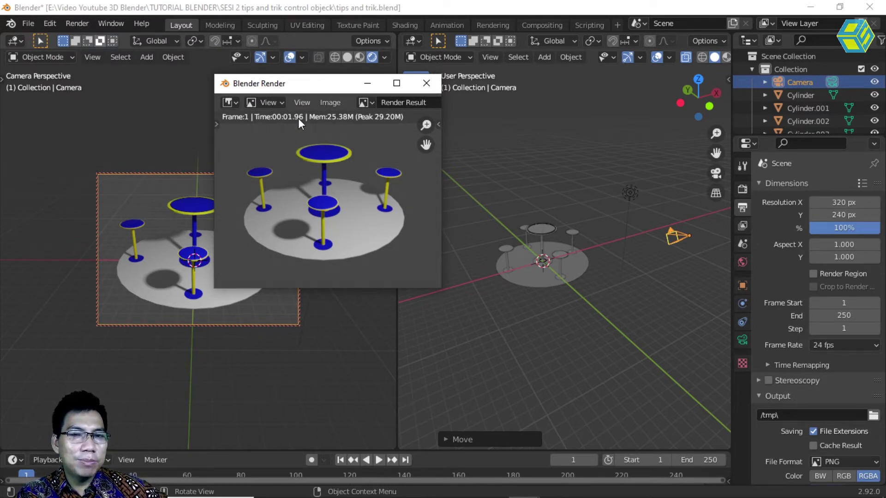
click(434, 83)
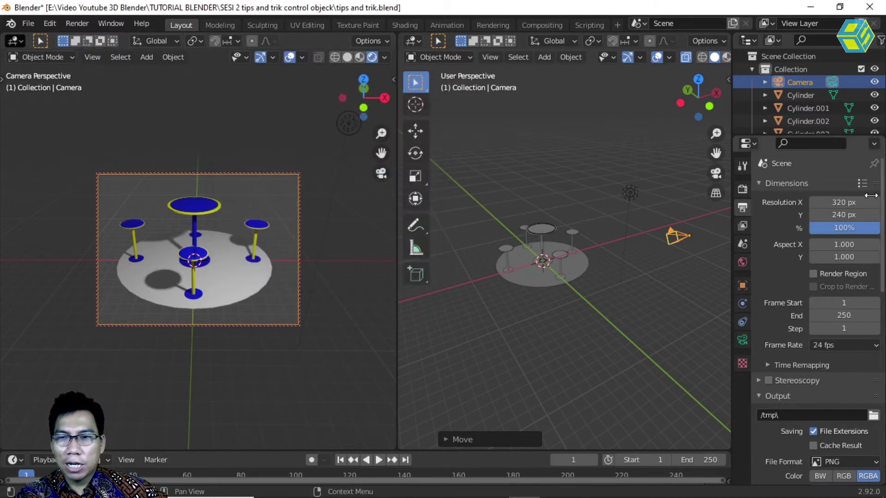
Set the output resolution to 520 px in X and 440 px in Y.
click(848, 204)
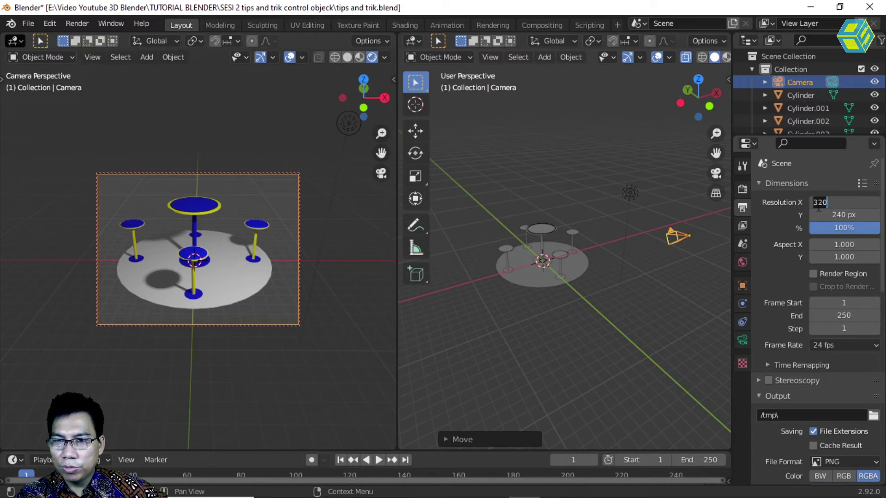
click(815, 203)
key(Delete)
text(5)
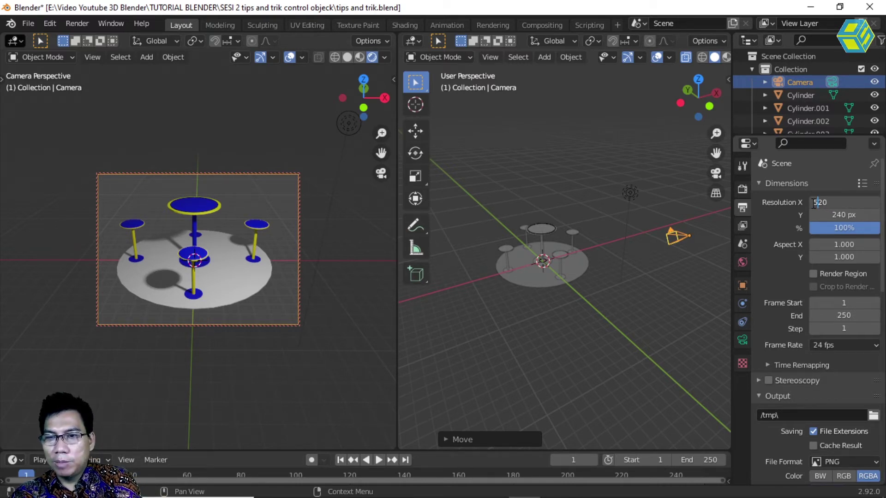
key(Return)
click(839, 215)
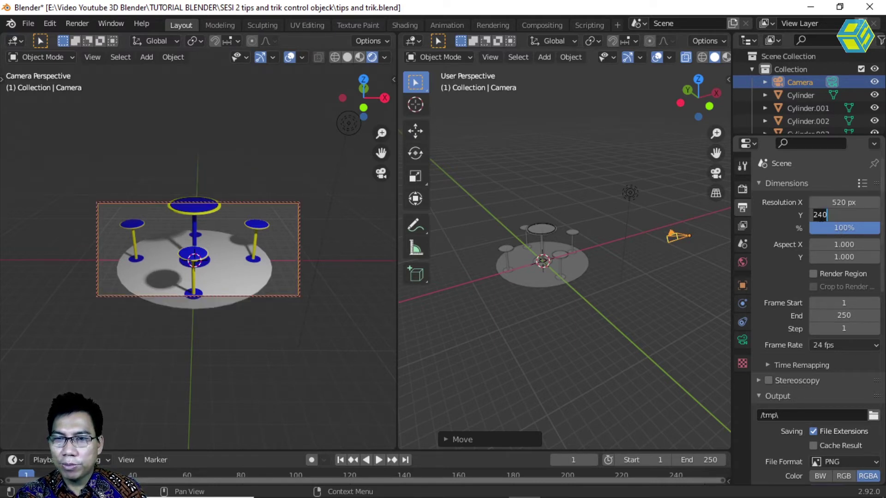
click(807, 215)
text(4)
key(Return)
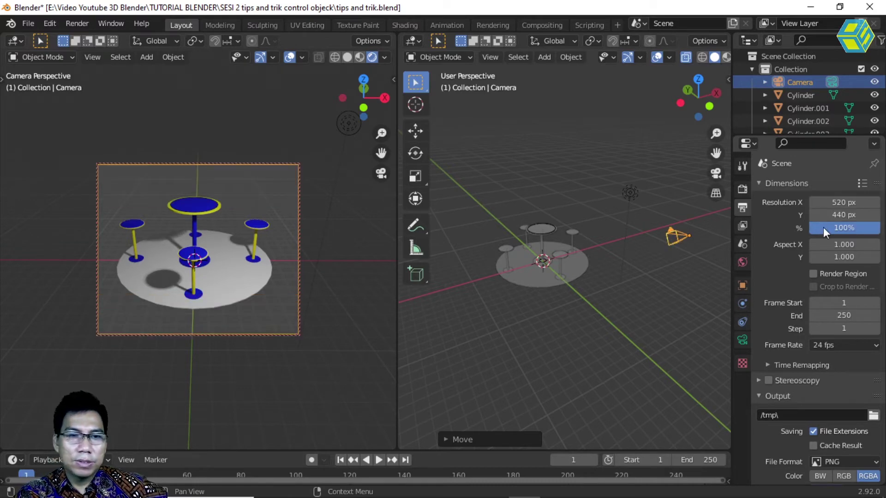
Render the image at 520 × 440 px and place the render window over the middle of the viewports.
click(77, 23)
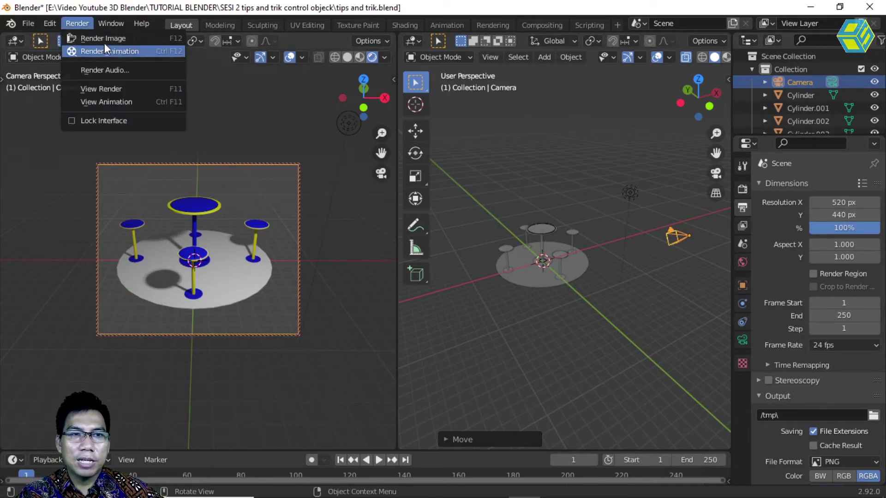
click(100, 36)
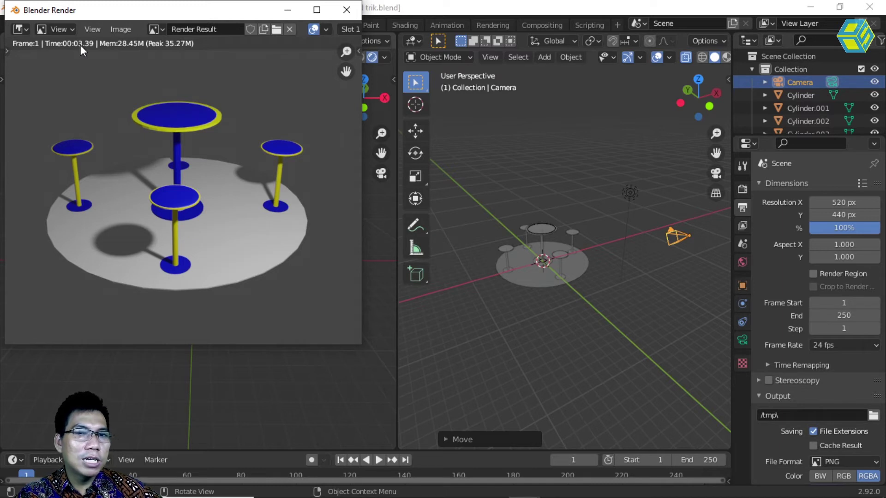
drag(175, 12, 327, 85)
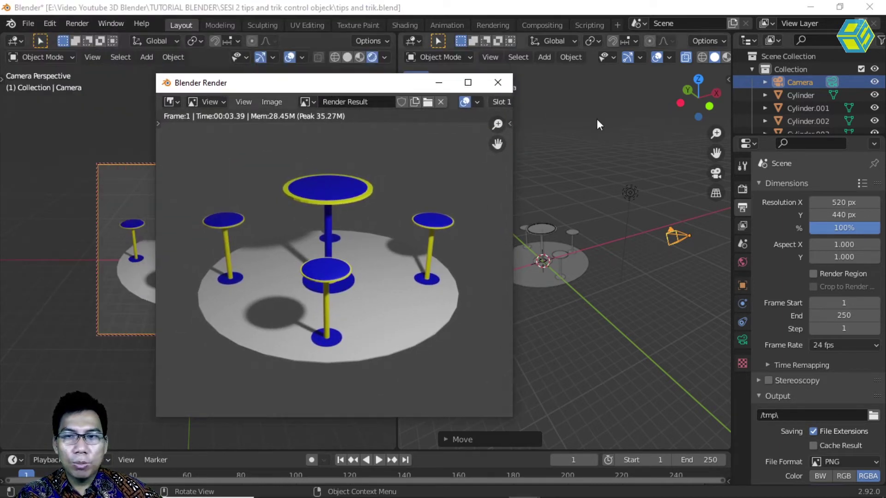
Set the output resolution to 720 px in X and 576 px in Y.
click(839, 204)
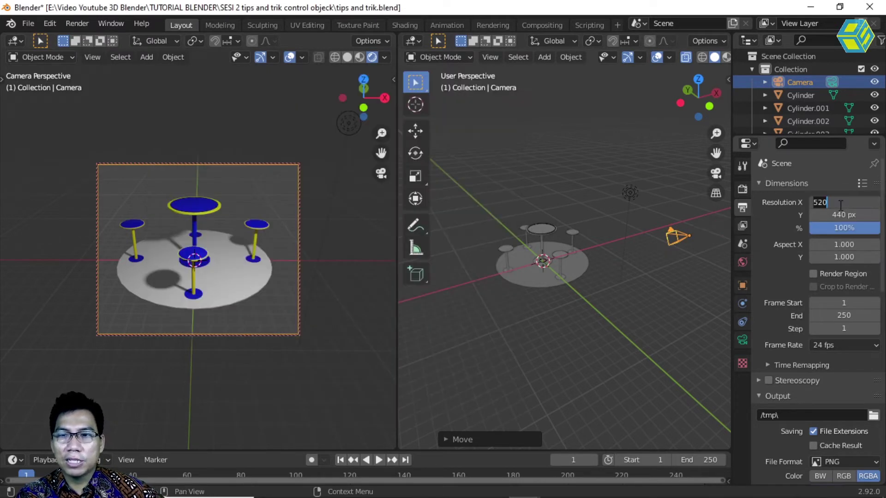
text(720)
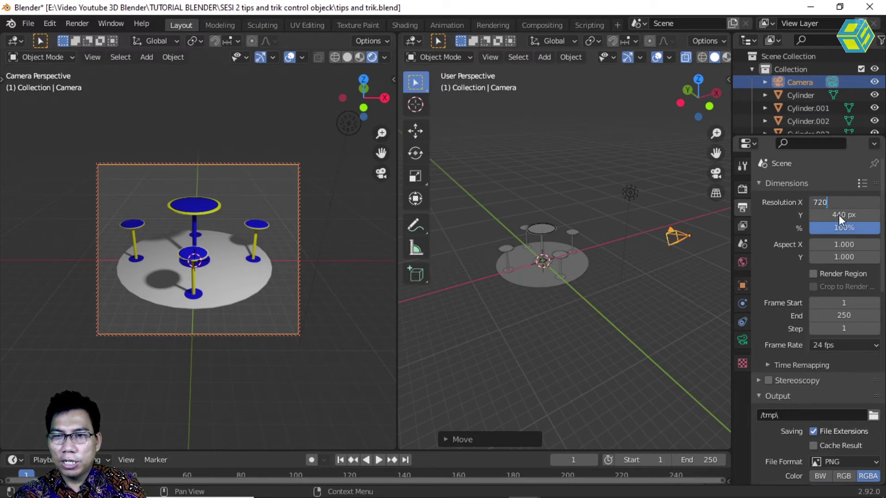
key(Return)
click(839, 214)
text(5)
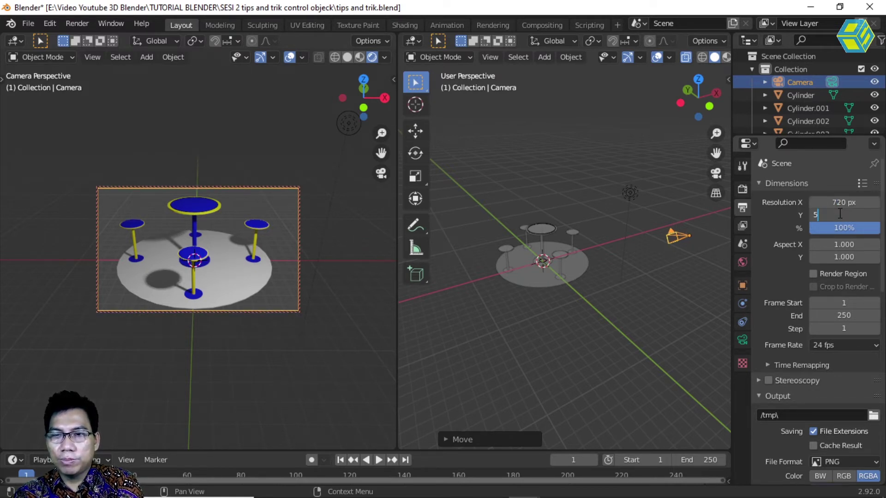
text(76)
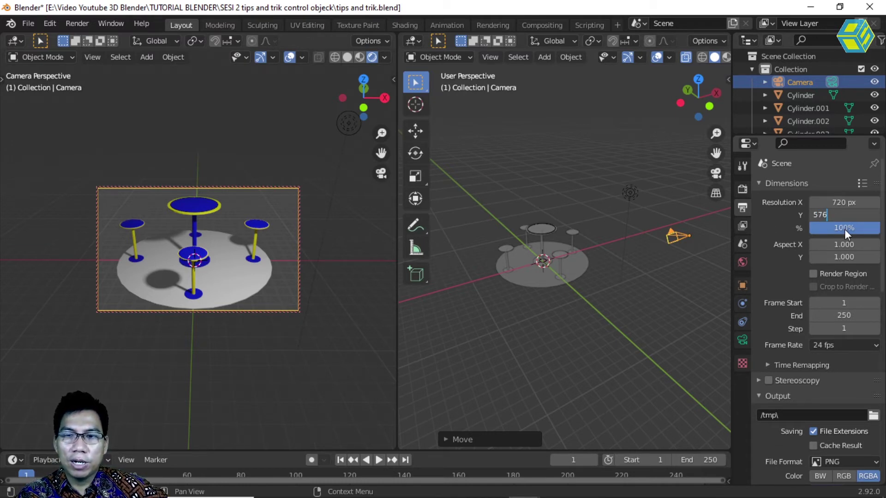
key(Return)
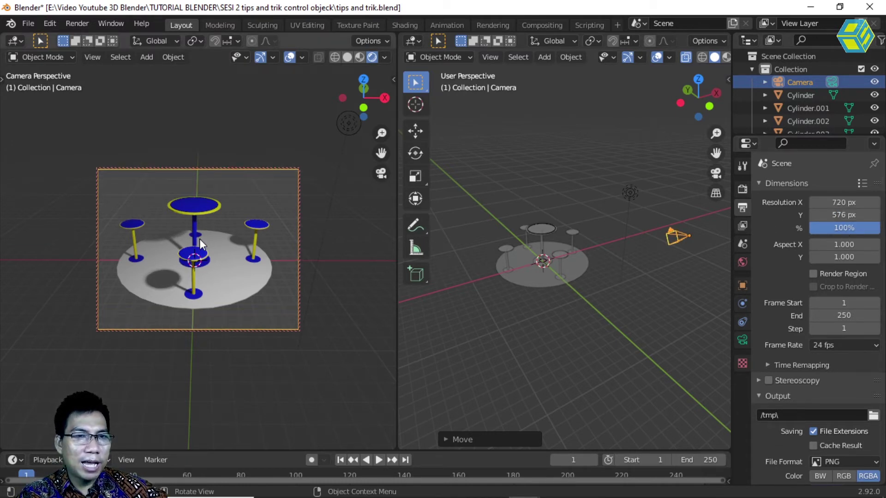
Render the image at 720 × 576 px and reposition the render window so the whole picture can be inspected.
click(76, 23)
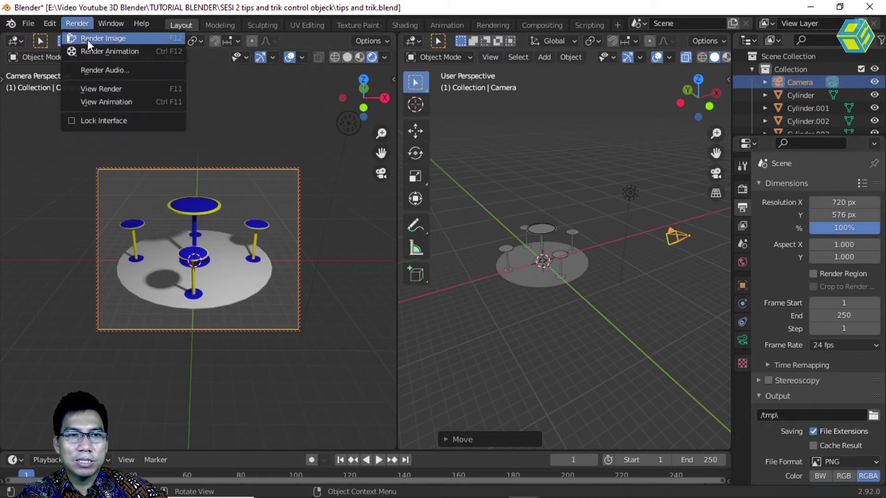
click(87, 40)
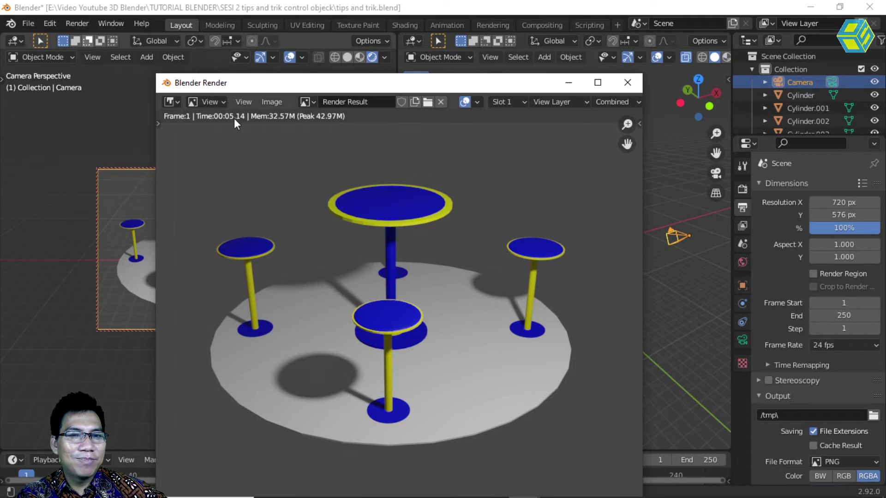
drag(386, 87, 307, 54)
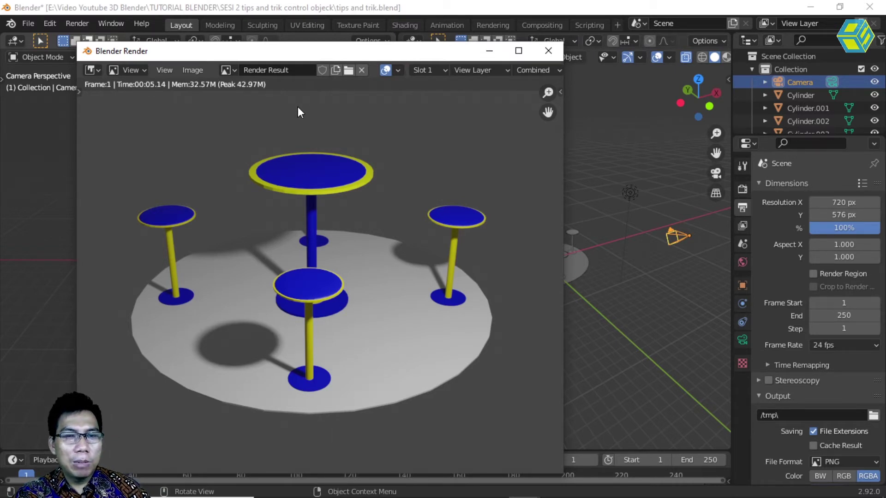
Set the output resolution to 1920 px in X and 1080 px in Y.
click(833, 204)
text(1920)
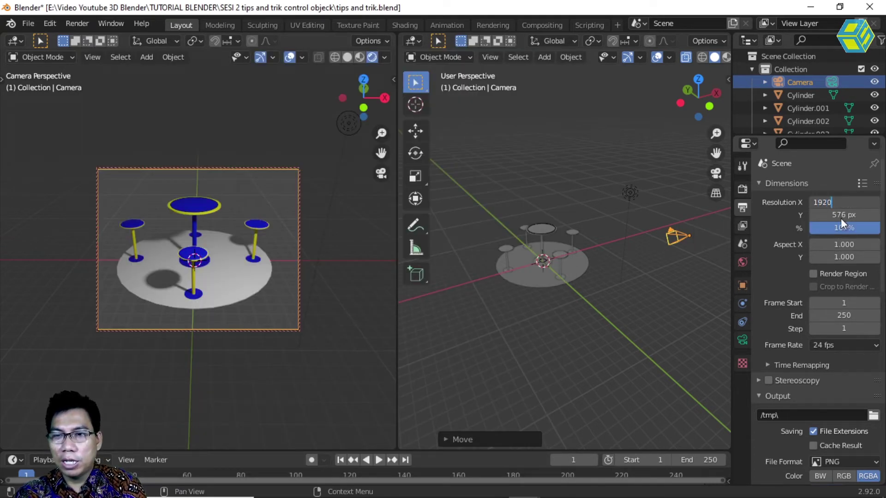
key(Return)
click(841, 215)
text(1080)
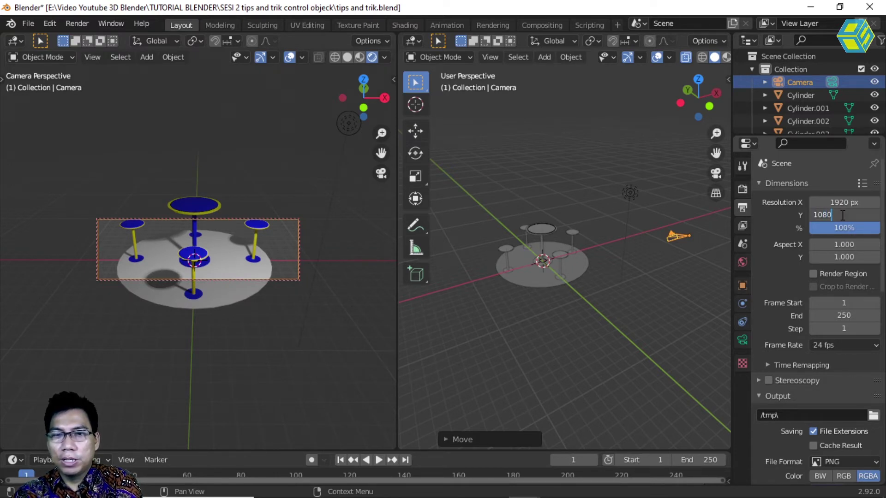
key(Return)
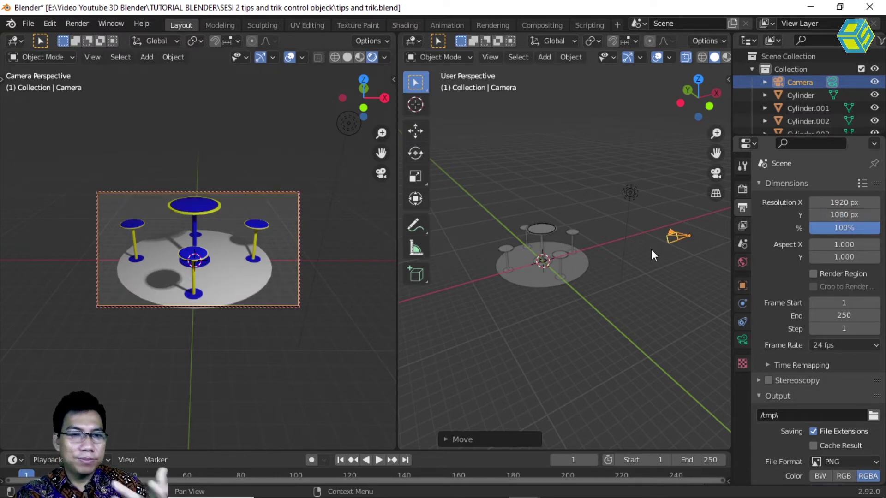
Set the render resolution's percentage scale to 50%.
click(846, 229)
text(50)
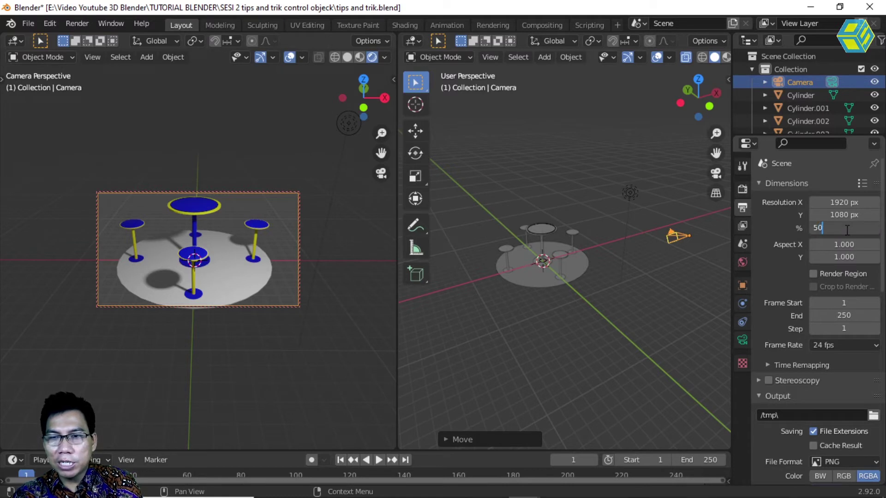
key(Return)
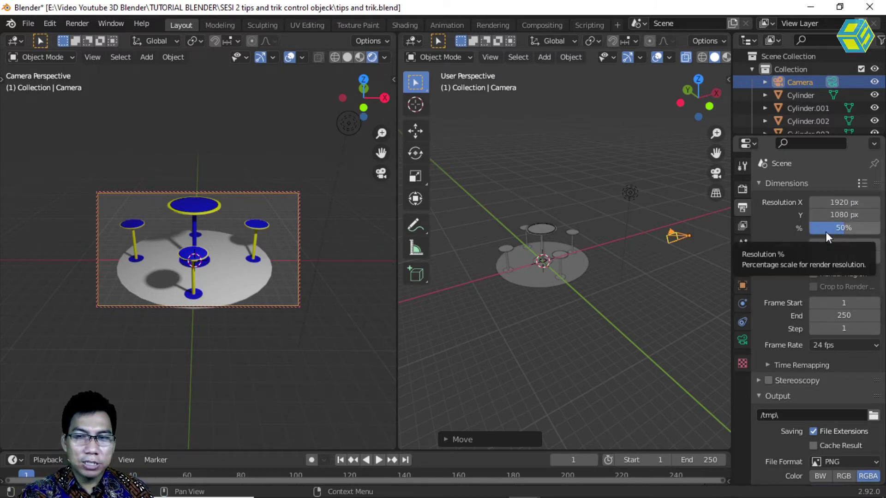
Lower the render resolution's percentage scale to 20% and render the image.
click(835, 229)
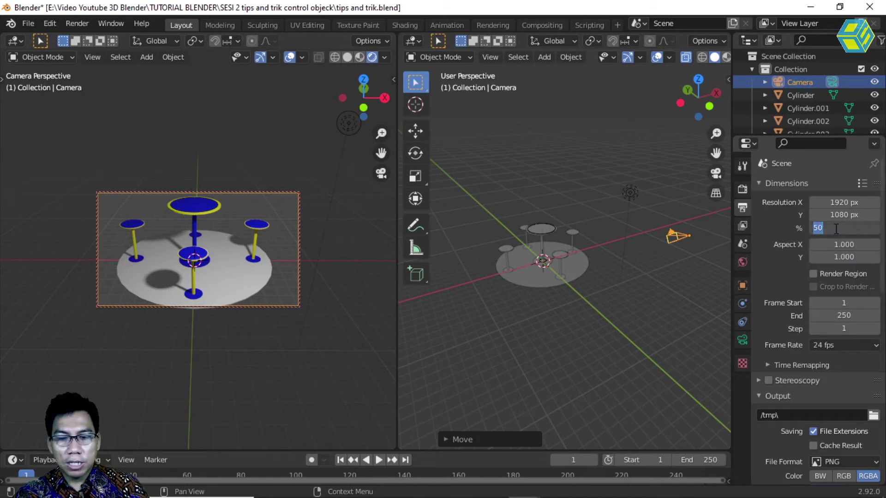
text(20)
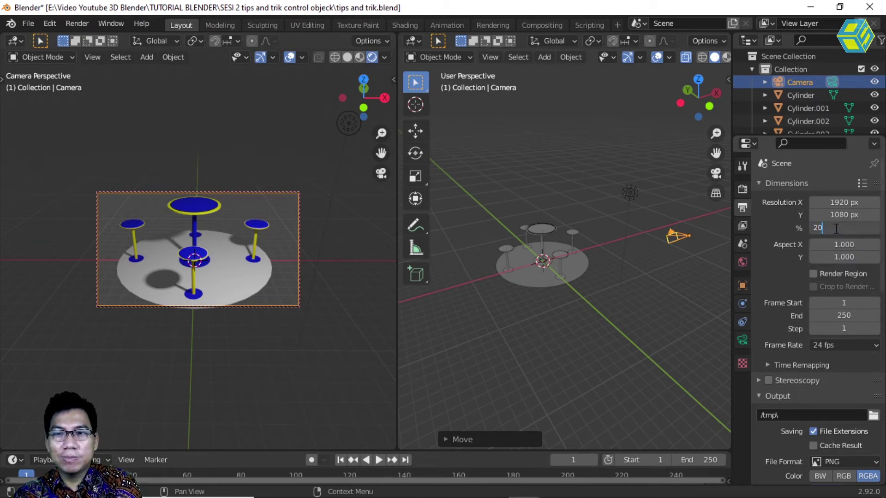
key(Return)
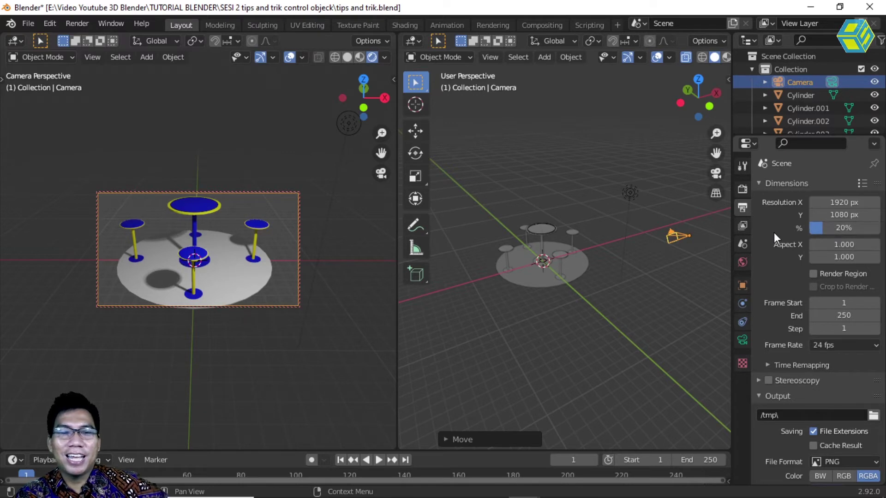
click(77, 23)
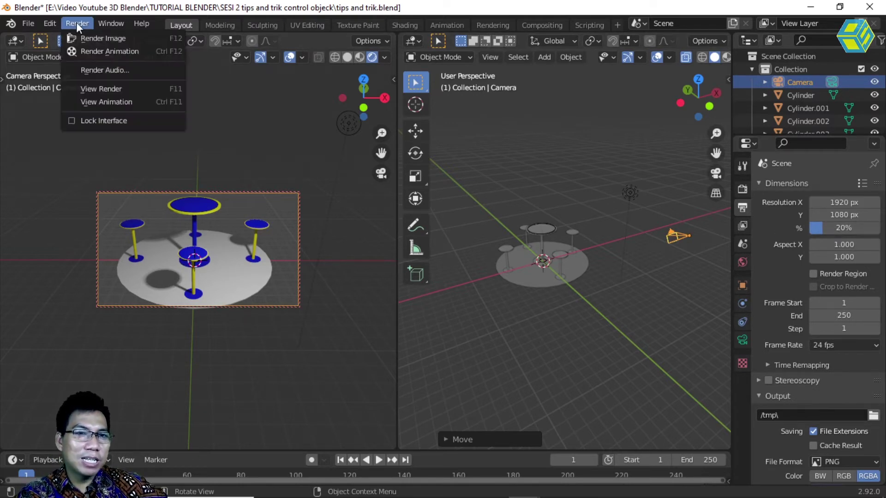
click(87, 35)
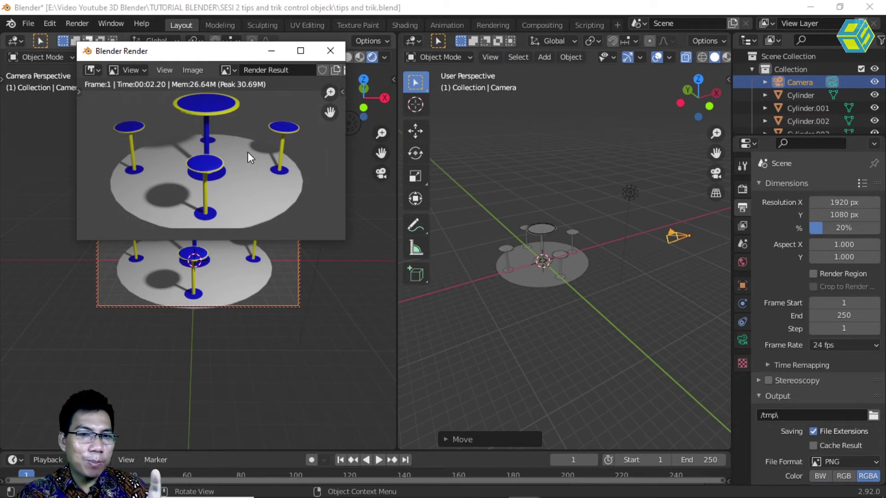
Set the render resolution's percentage scale to 10%.
click(836, 228)
text(10)
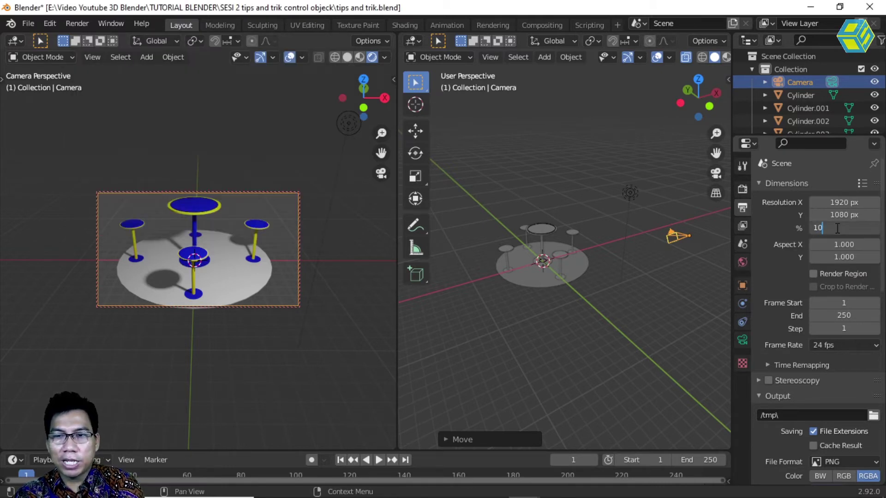
key(Return)
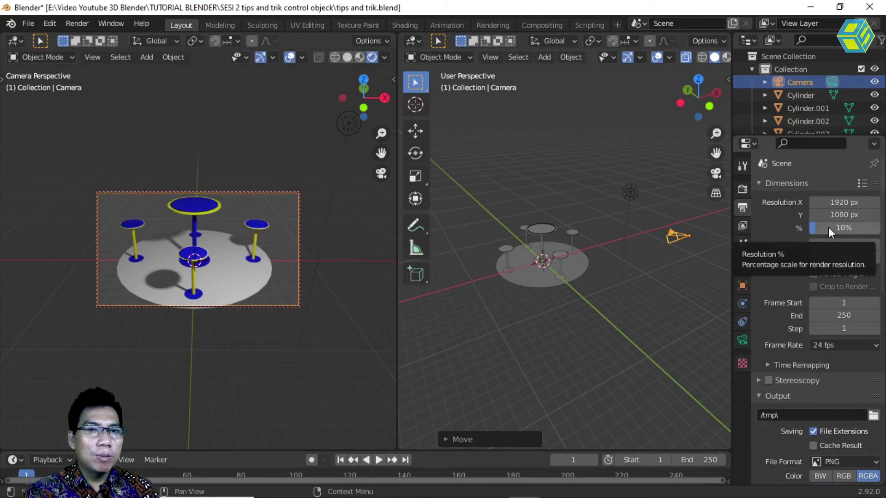
Render the image at the 10% resolution scale and inspect the result up close.
click(77, 24)
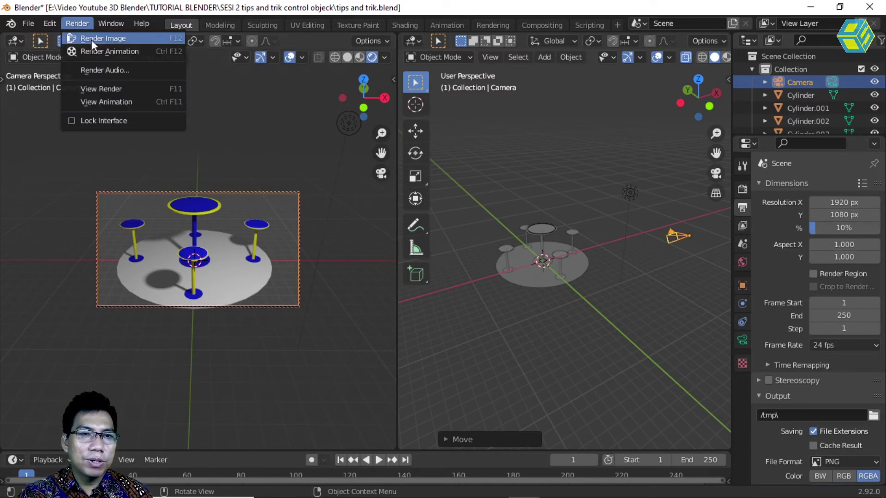
click(91, 39)
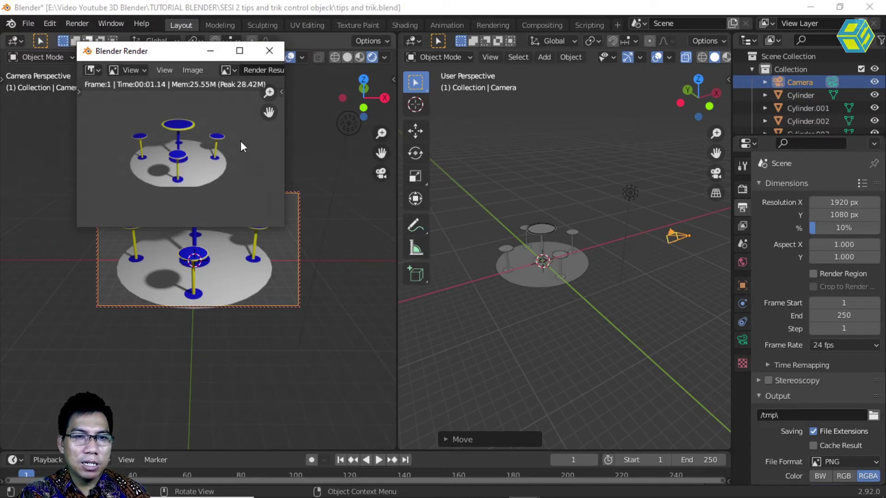
scroll(195, 184, up, 3)
scroll(195, 184, down, 2)
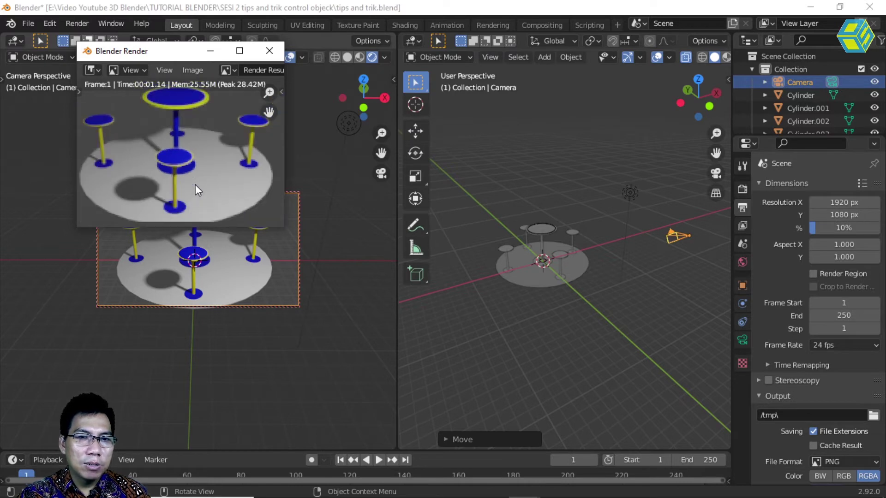
click(270, 50)
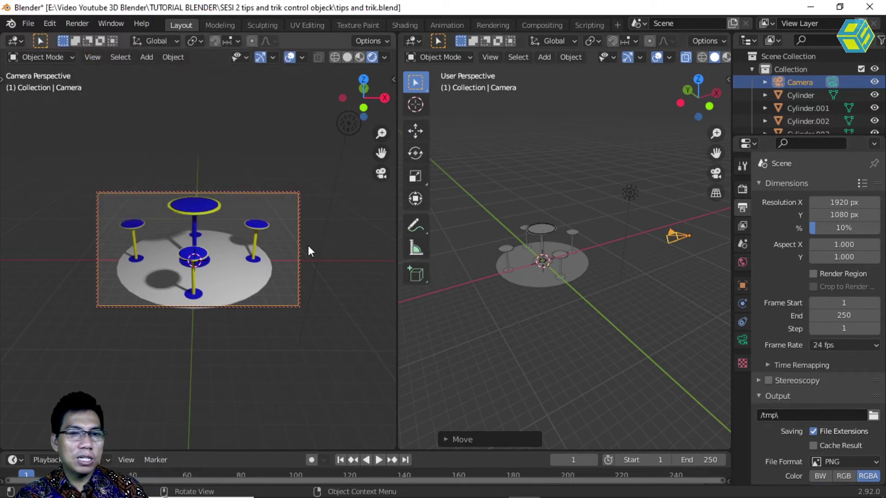
Set the render resolution's percentage scale to 100%, render the image and inspect the result.
click(839, 228)
text(100)
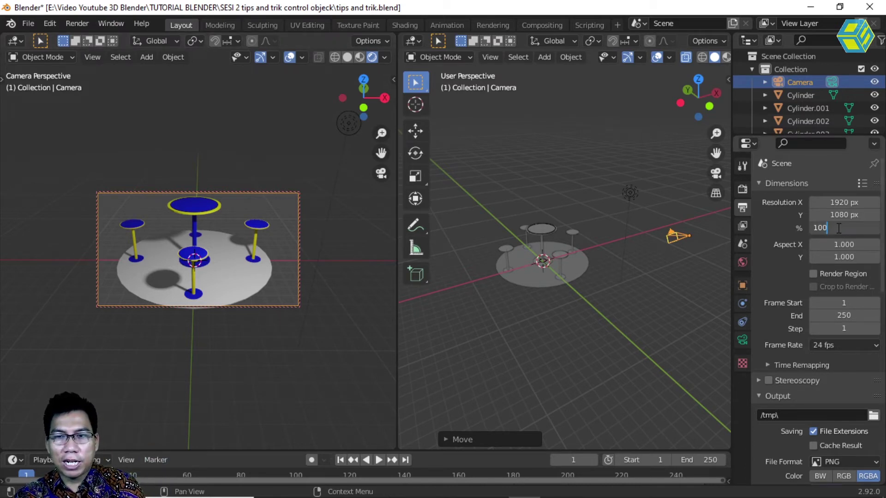
key(Return)
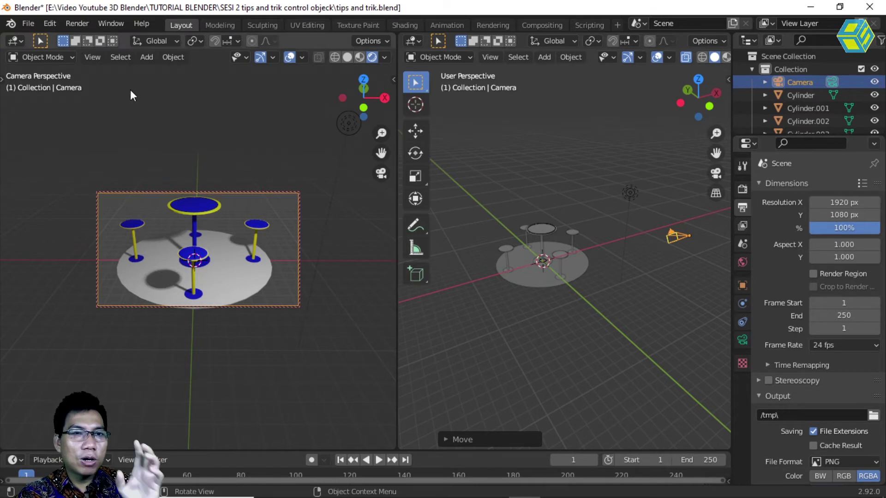
click(84, 22)
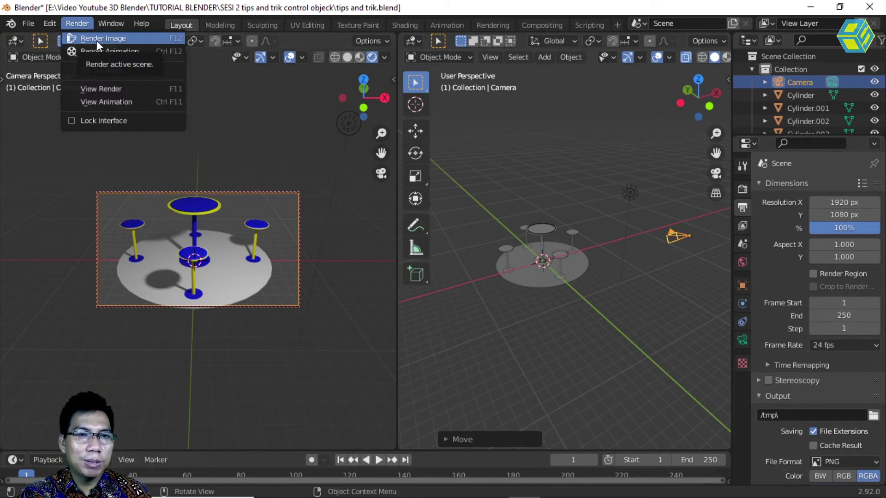
click(97, 40)
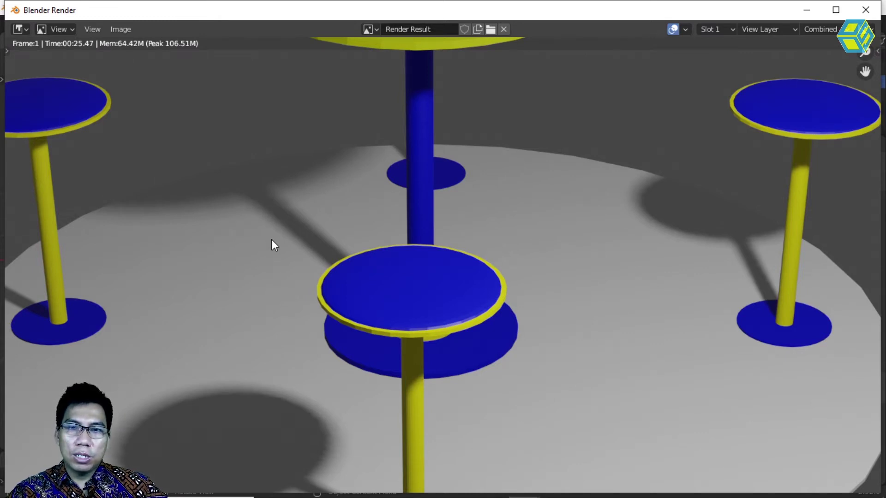
scroll(272, 240, down, 3)
scroll(322, 245, up, 2)
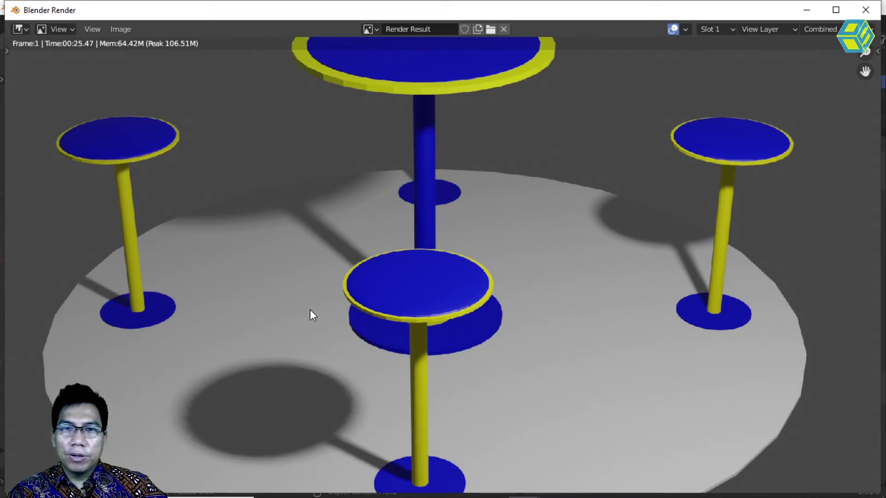
click(866, 9)
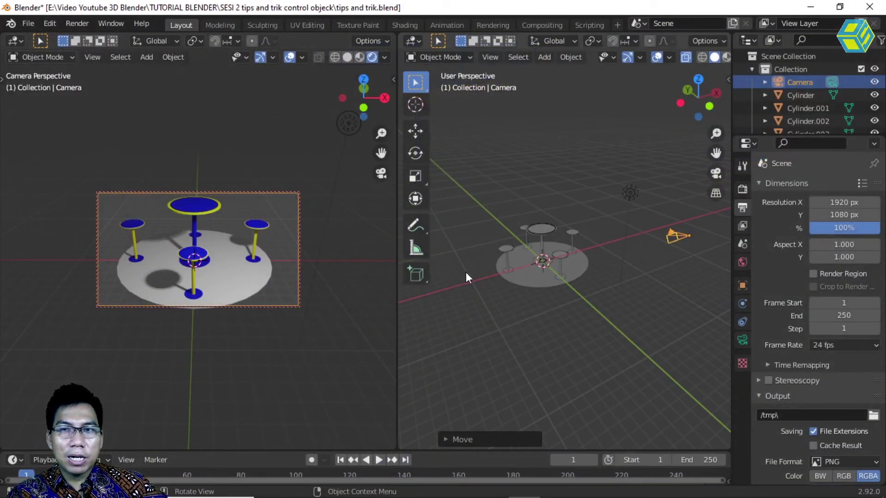
click(811, 7)
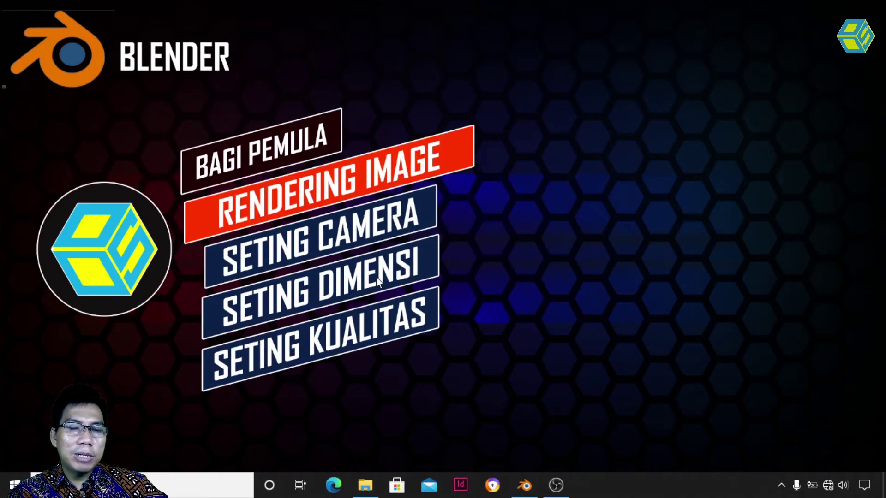
click(525, 485)
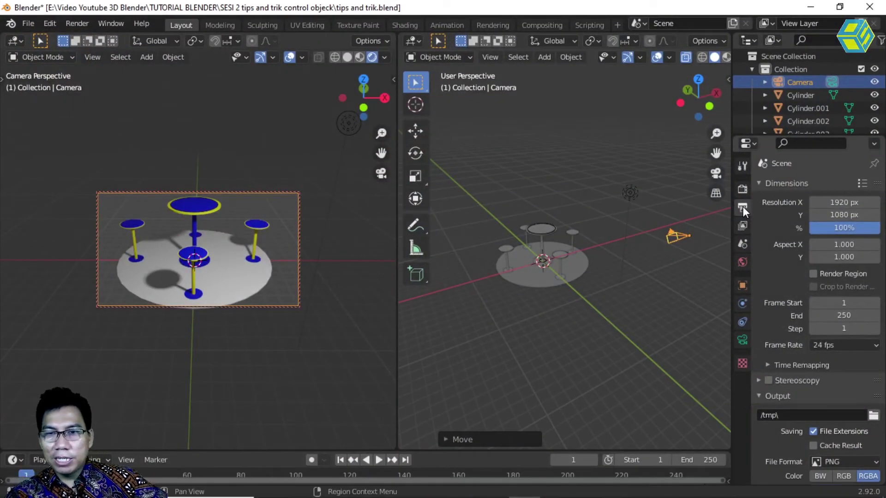
Set the render resolution's percentage scale to 30%.
click(840, 228)
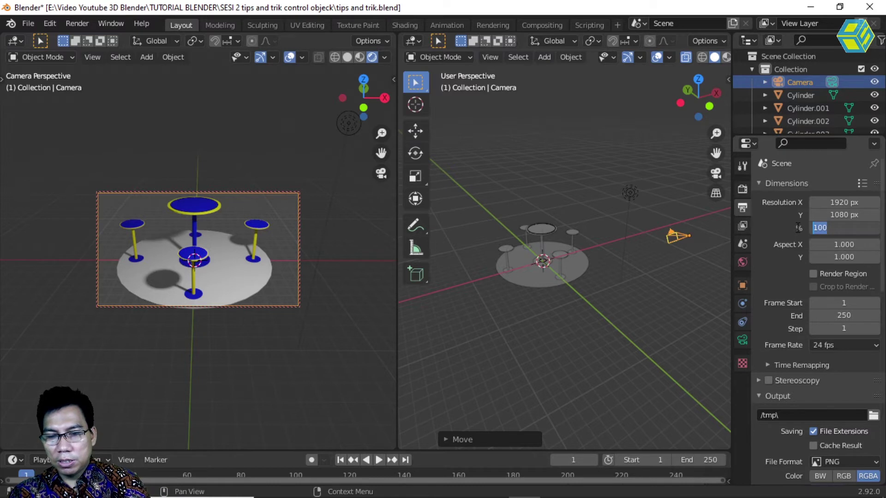
text(30)
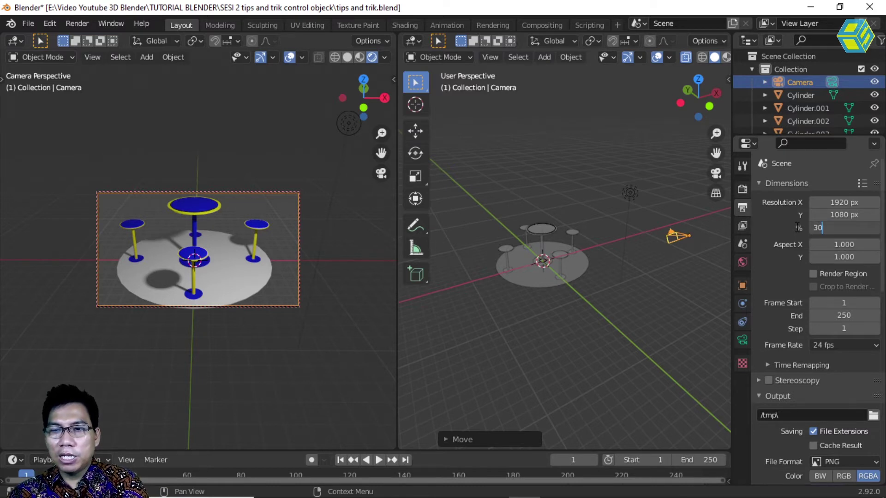
key(Return)
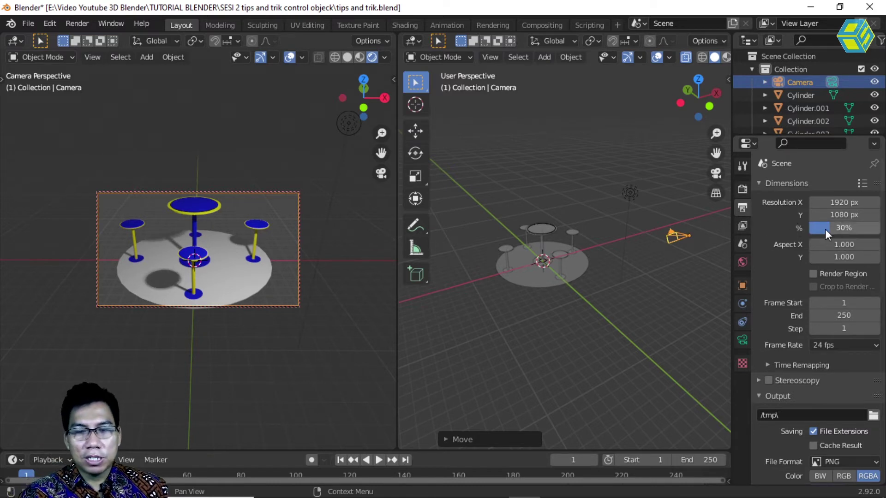
Set Eevee's viewport samples to 5 in the scene's render settings and render a test image.
click(743, 190)
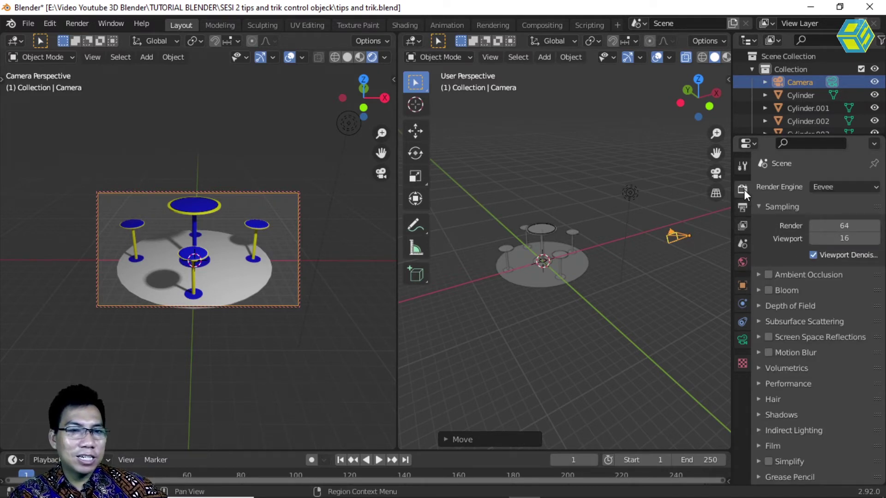
click(838, 188)
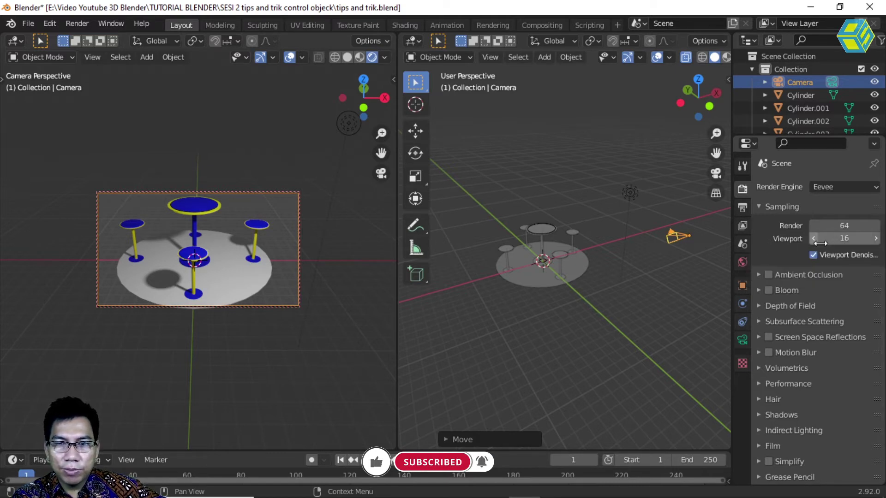
click(841, 239)
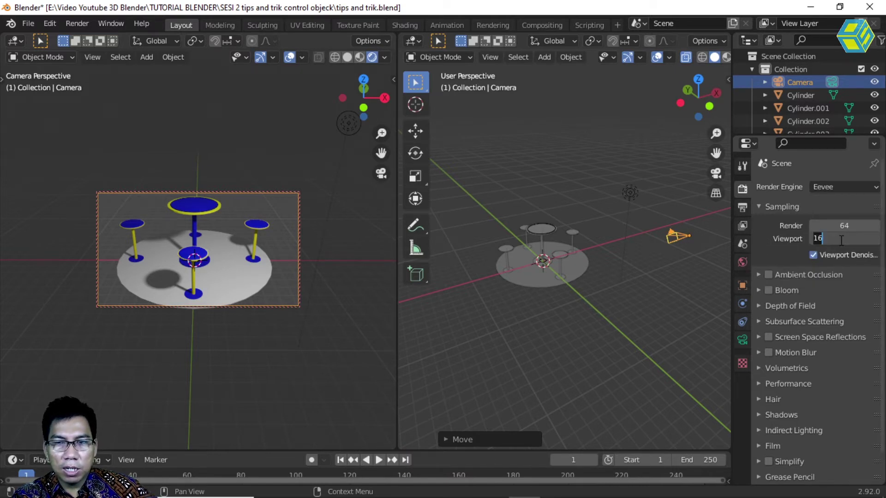
text(5)
key(Return)
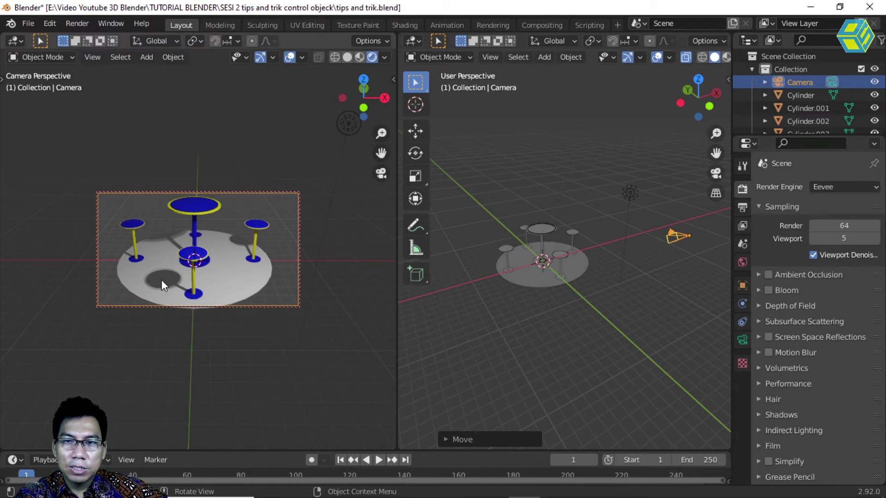
click(77, 24)
click(100, 40)
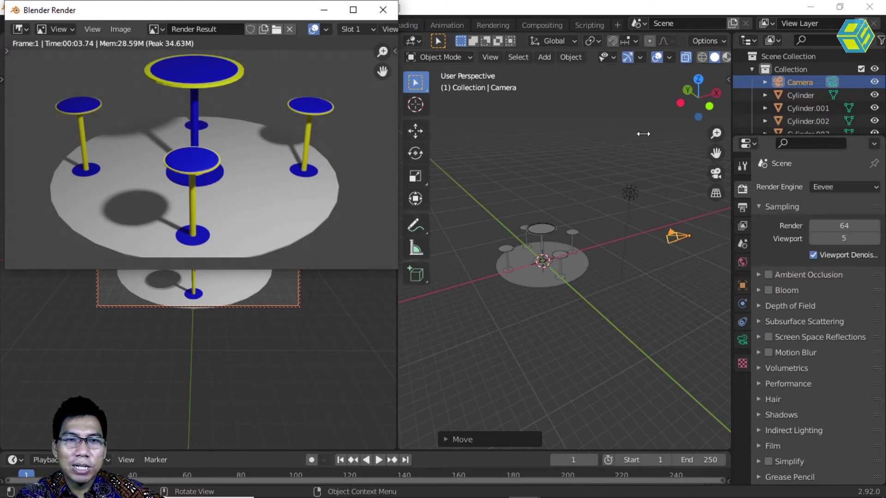
click(383, 9)
Lower both the viewport samples and the render samples to 1.
click(847, 240)
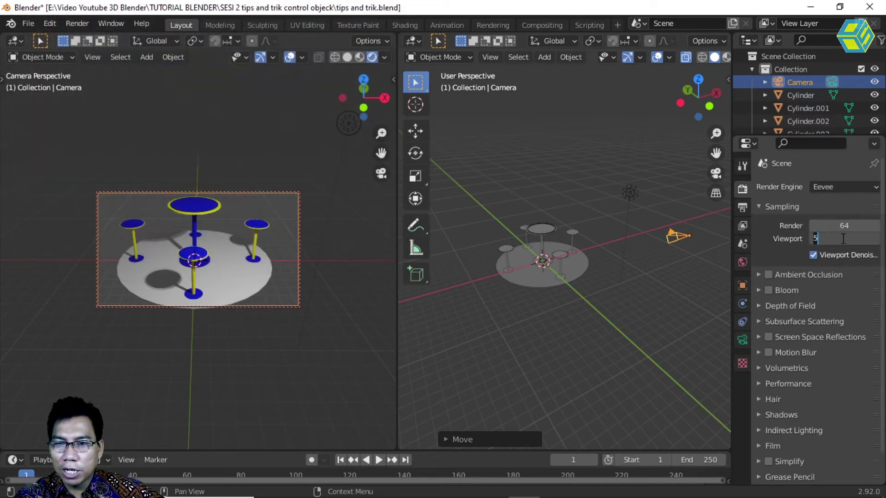
text(1)
key(Return)
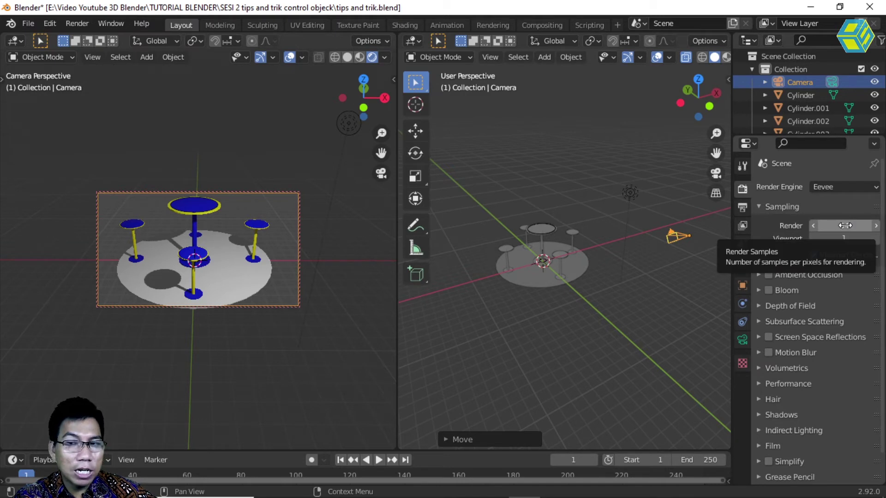
click(844, 225)
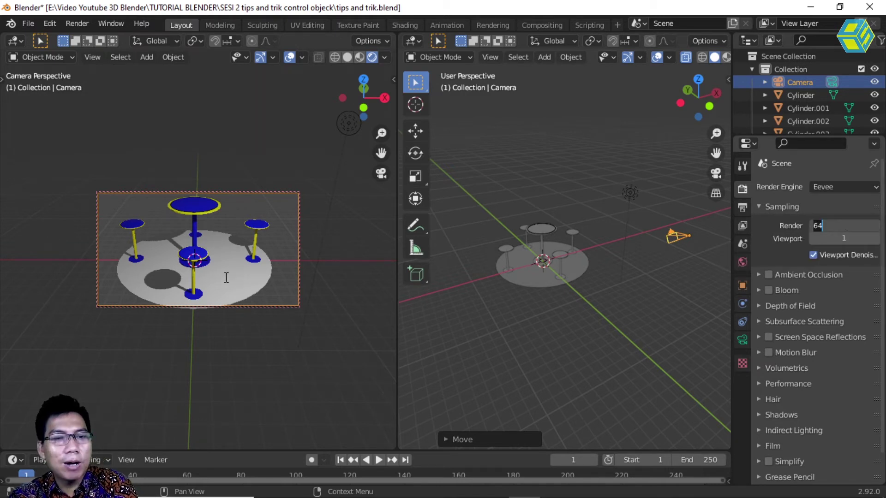
text(1)
key(Return)
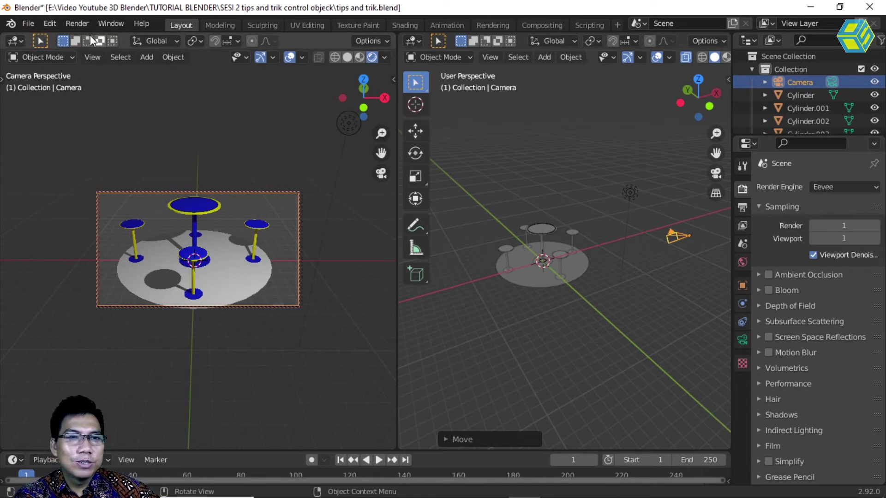
Render a test image with 1 render sample and view its shadow quality.
click(84, 21)
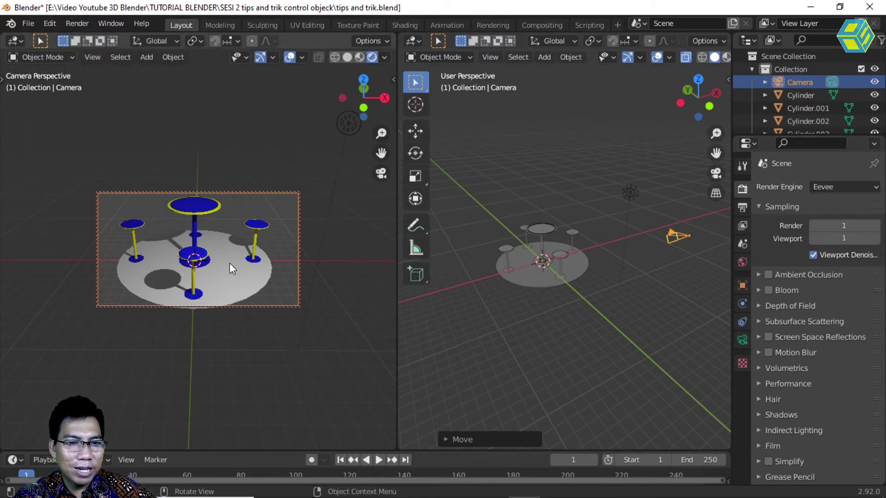
click(84, 23)
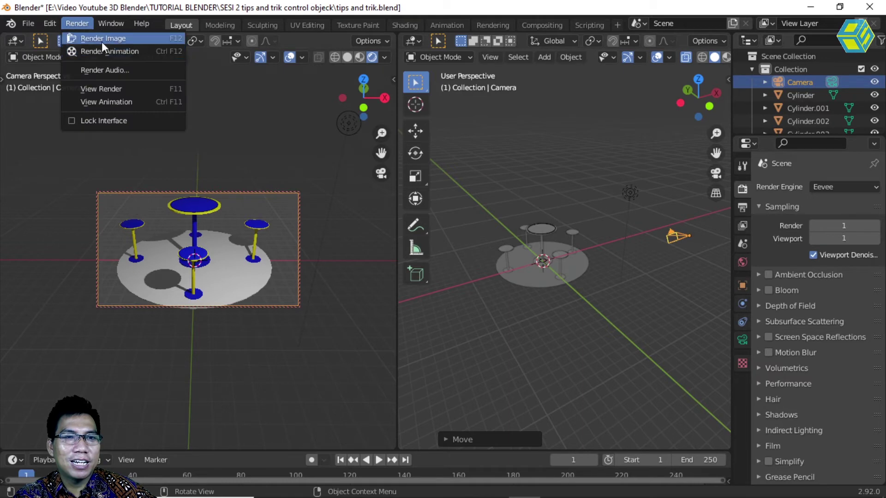
click(101, 38)
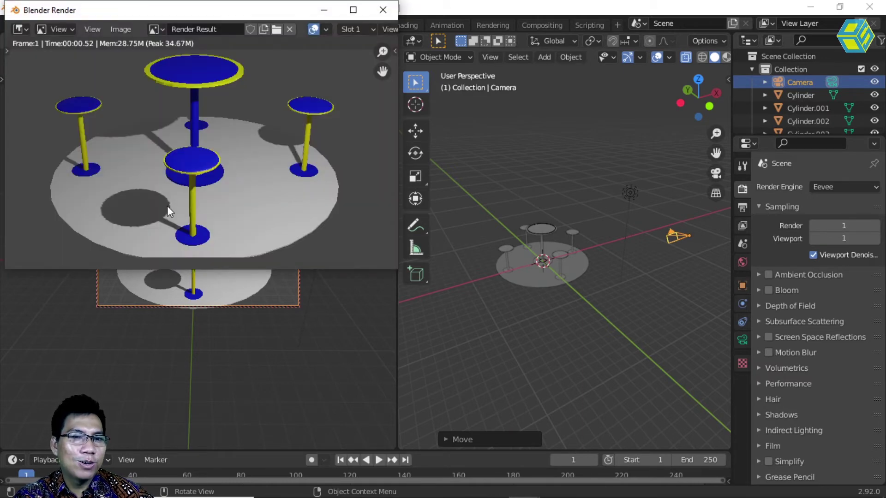
click(383, 10)
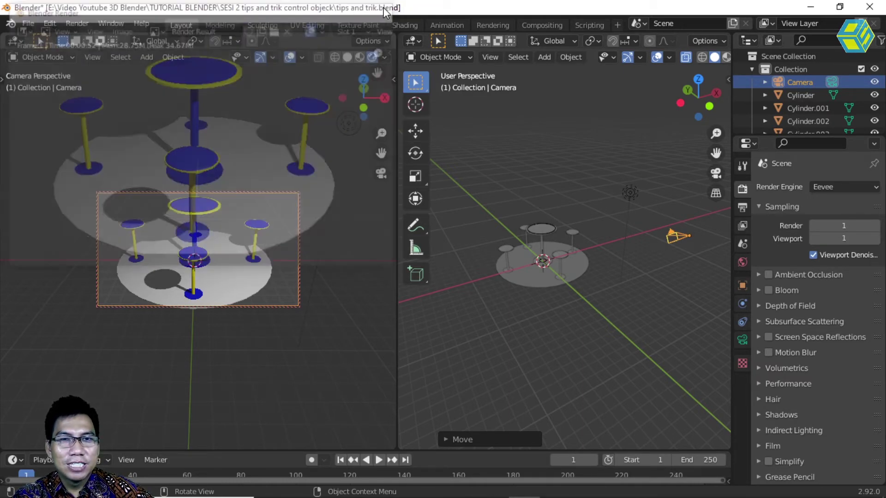
Raise both the render samples and the viewport samples to 100.
click(848, 227)
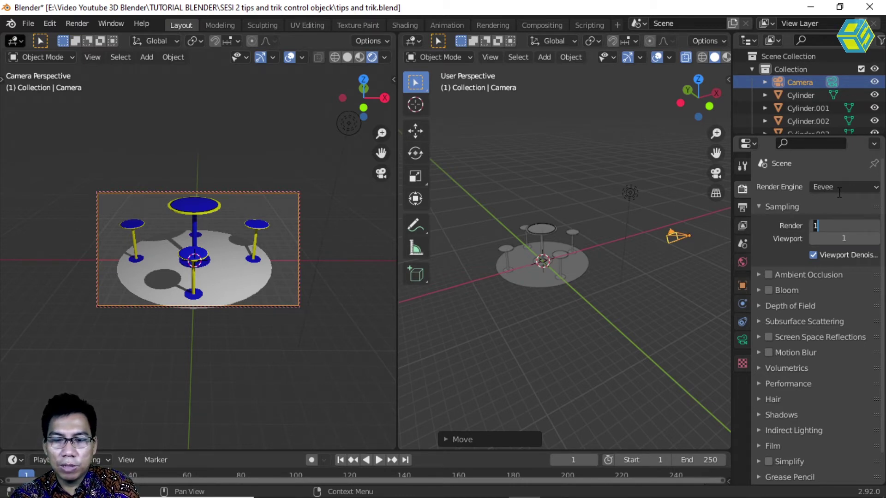
text(256)
key(BackSpace)
key(BackSpace)
key(BackSpace)
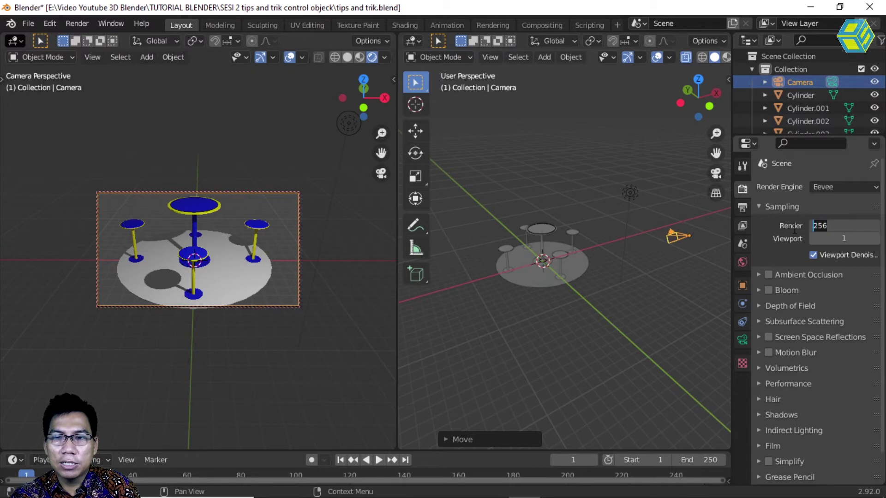
text(100)
key(Return)
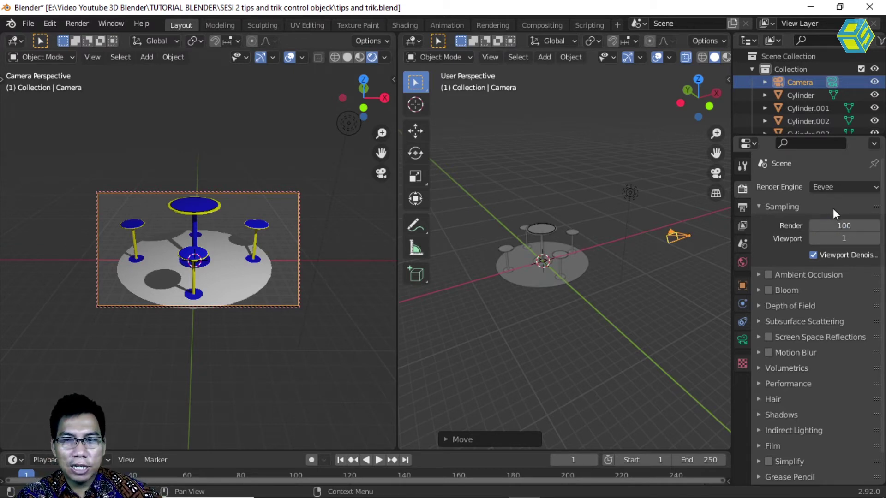
click(844, 238)
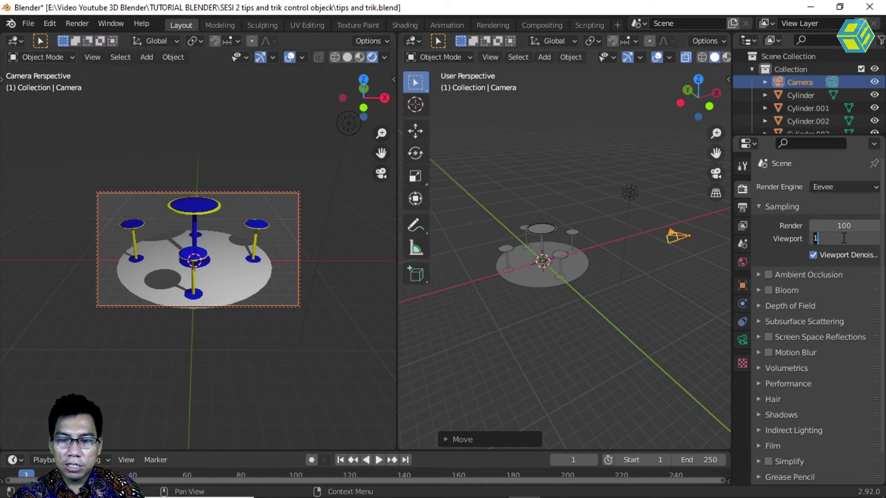
text(100)
key(Return)
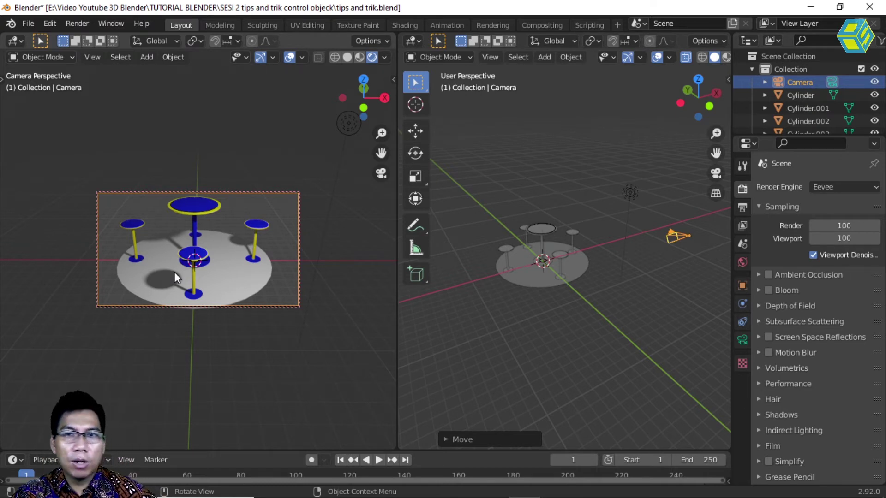
Set the viewport samples to 5 and the render samples to 25.
click(843, 240)
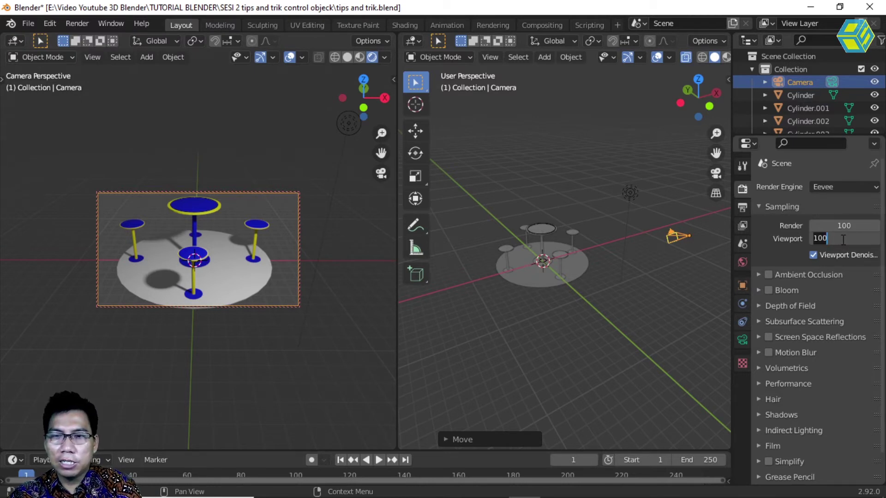
text(5)
key(Return)
click(846, 226)
text(15)
key(Return)
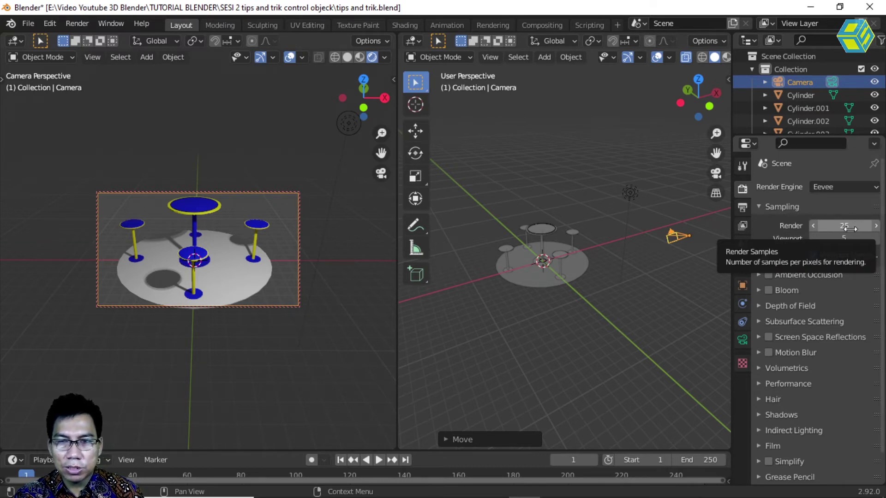
click(811, 7)
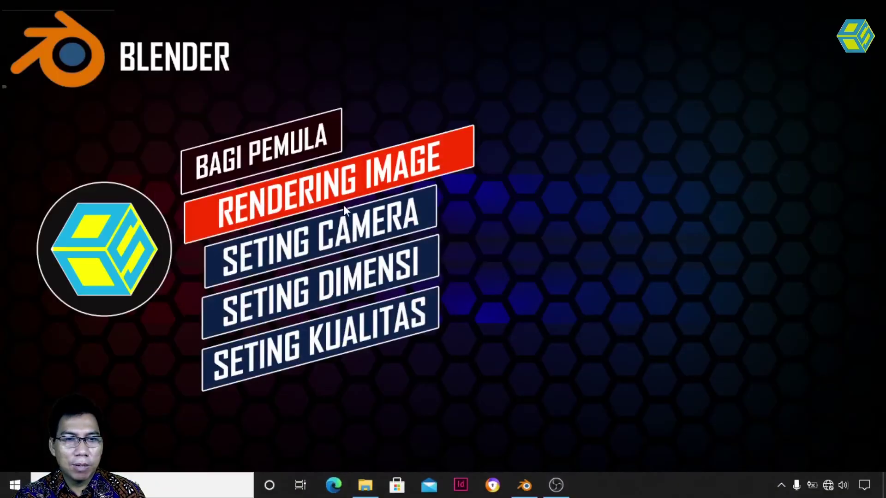
click(533, 481)
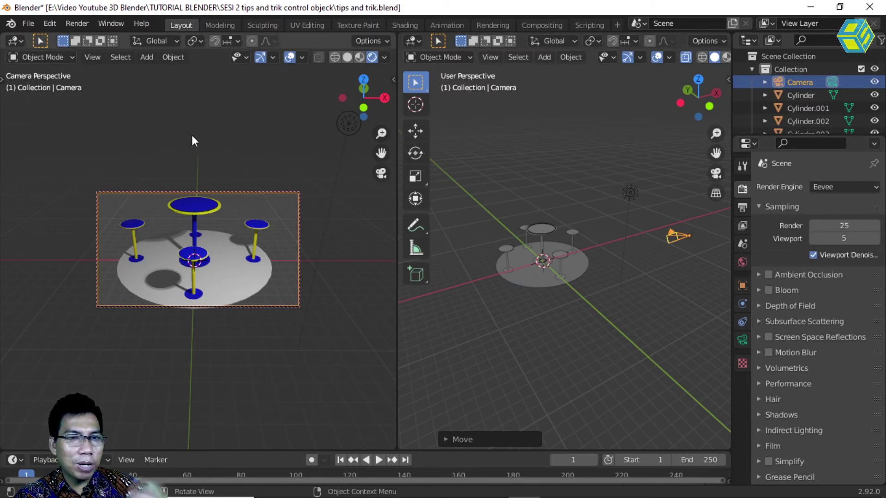
Switch the render engine to Cycles to preview the scene and return it to Eevee.
click(834, 187)
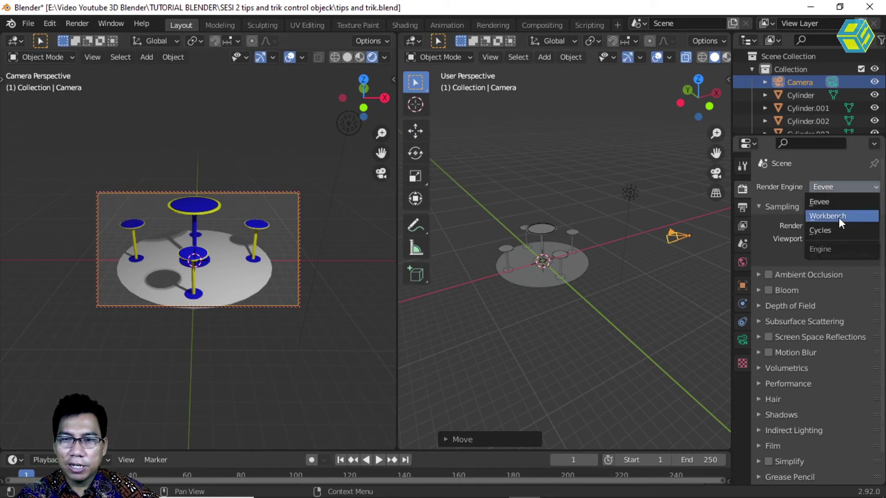
click(840, 229)
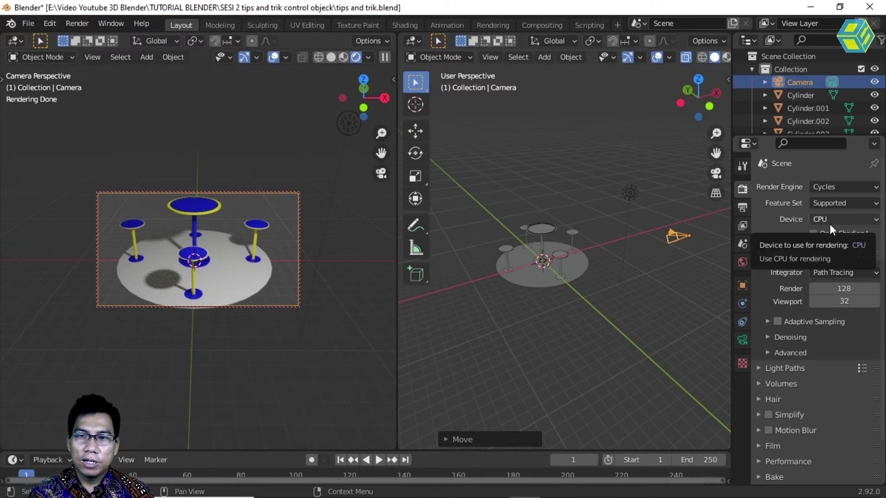
click(855, 188)
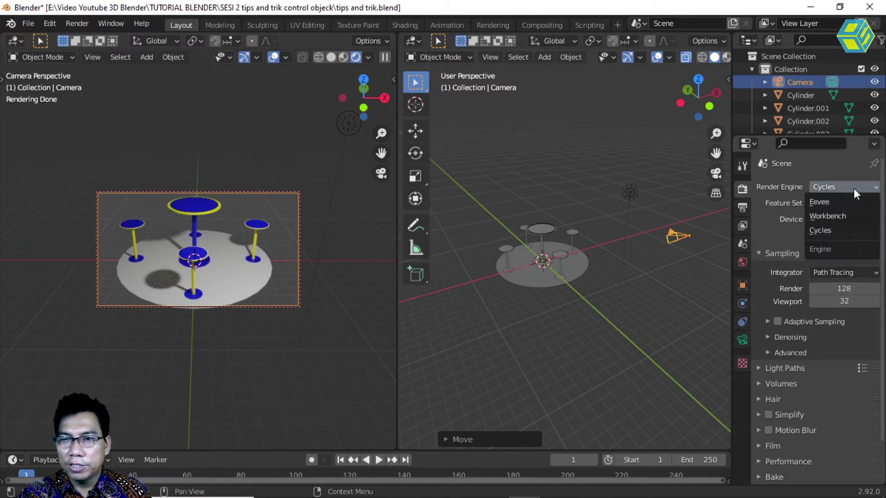
click(850, 198)
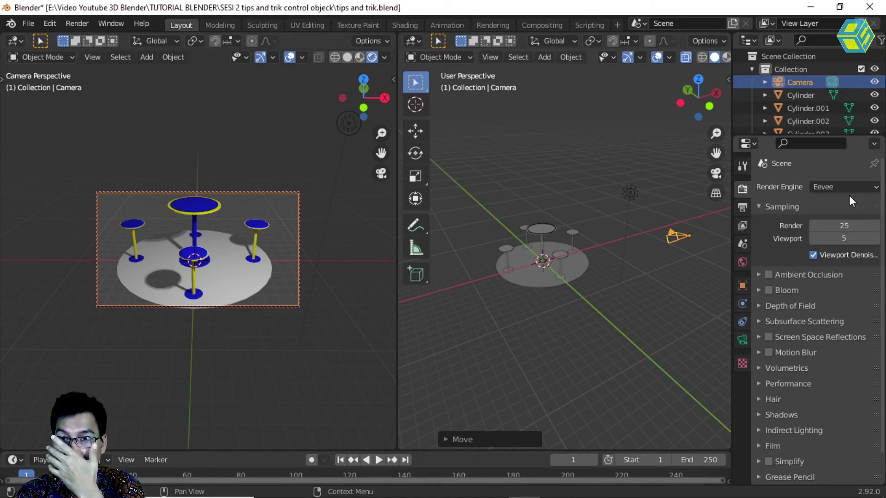
Set the render engine to Cycles and the output resolution scale to 10%.
click(852, 187)
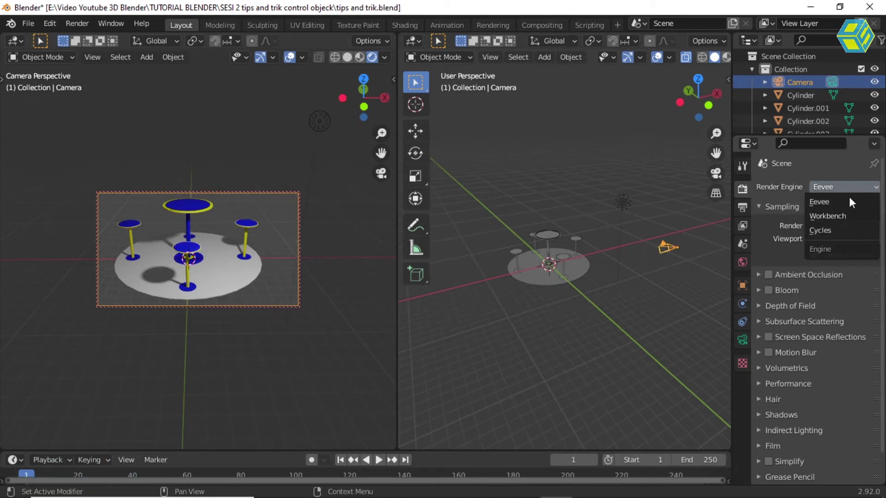
click(841, 231)
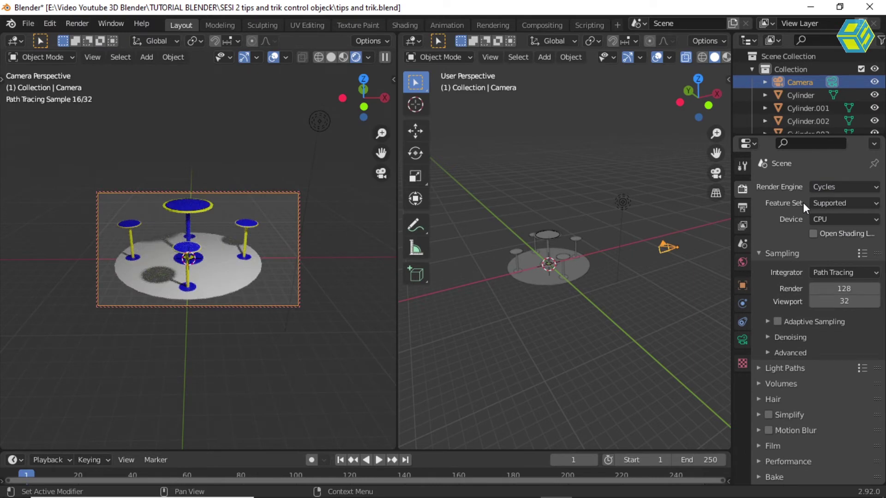
click(746, 204)
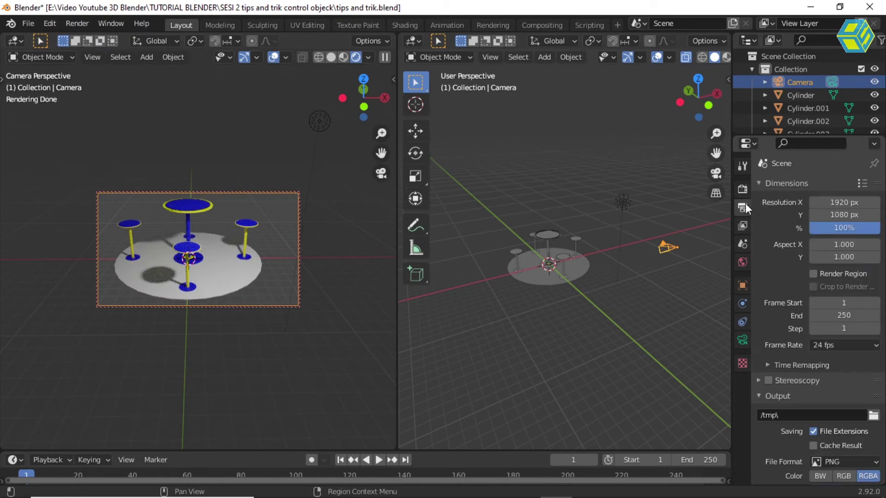
click(840, 228)
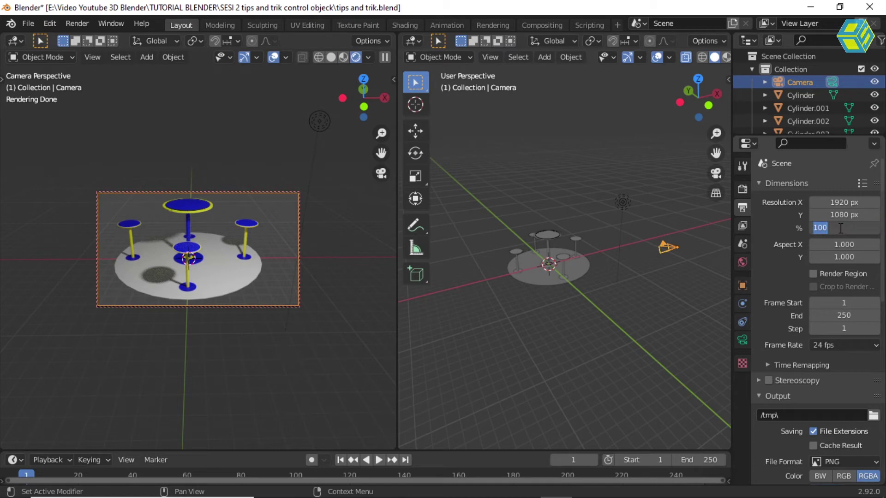
text(10)
key(Return)
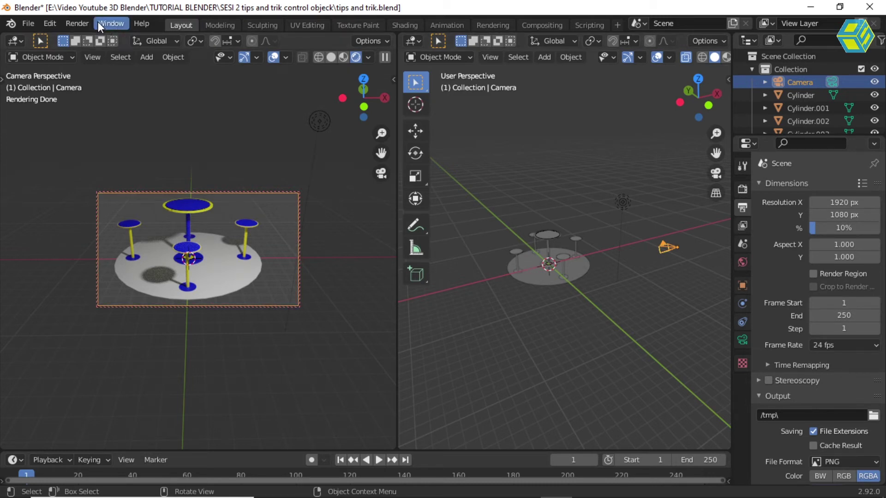
Render a test image of the scene with Cycles at 10% resolution, inspect it and close the result.
click(85, 24)
click(101, 36)
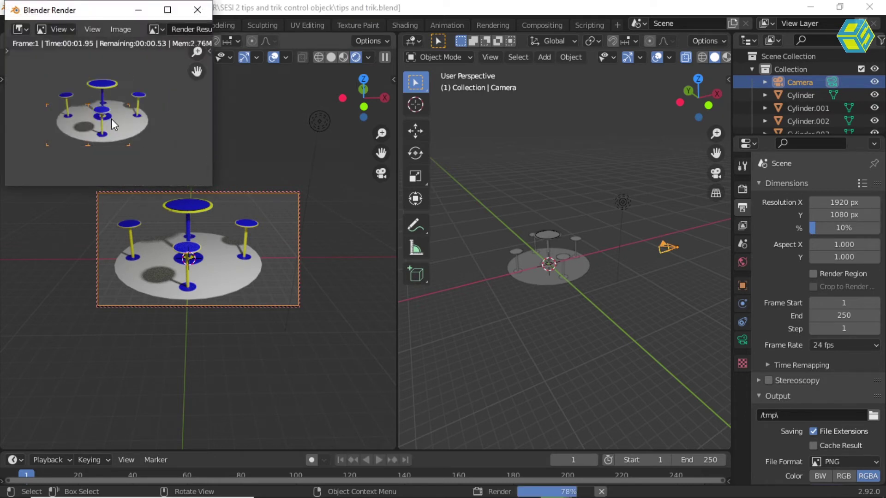
drag(112, 10, 288, 81)
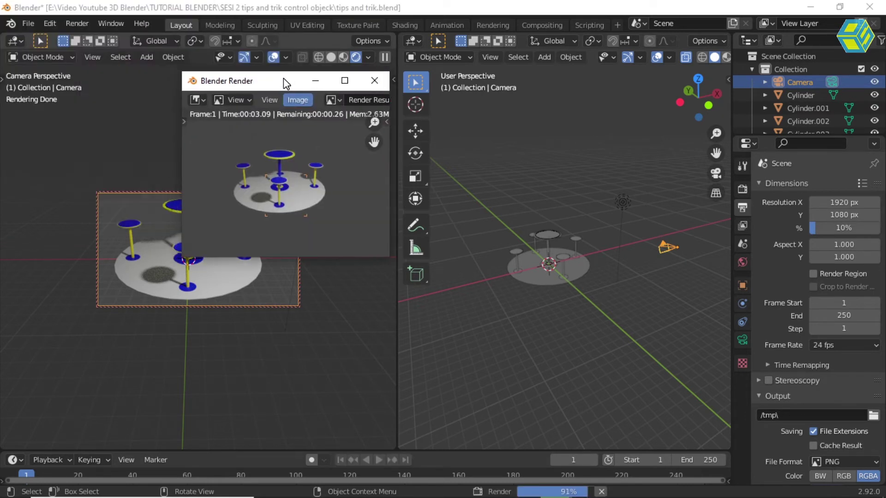
click(374, 80)
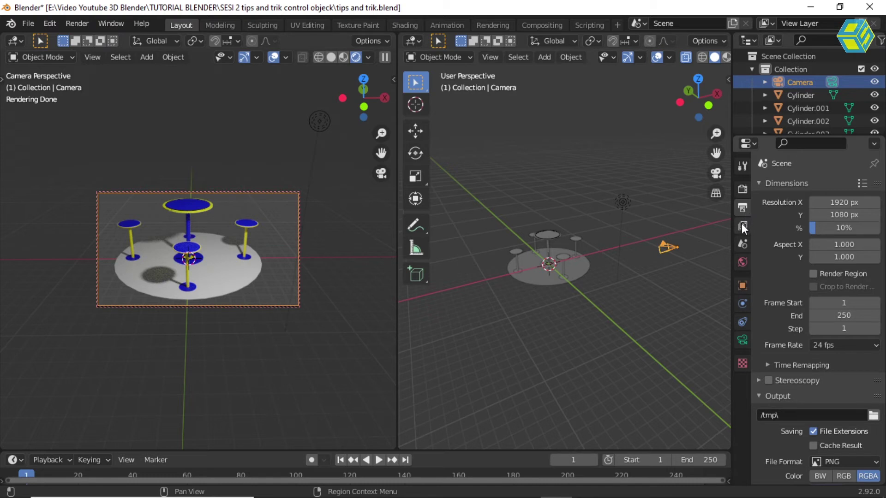
Switch the render engine to Eevee and render a test image for comparison with the Cycles result.
click(743, 190)
click(824, 187)
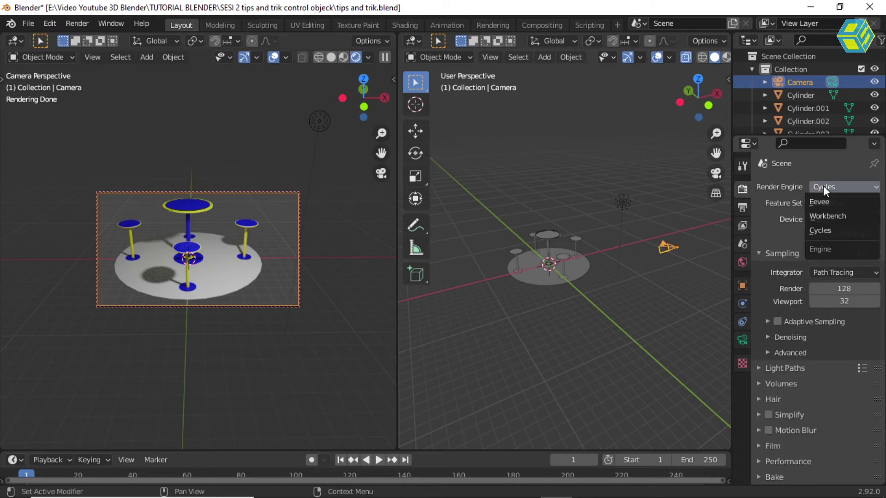
click(829, 202)
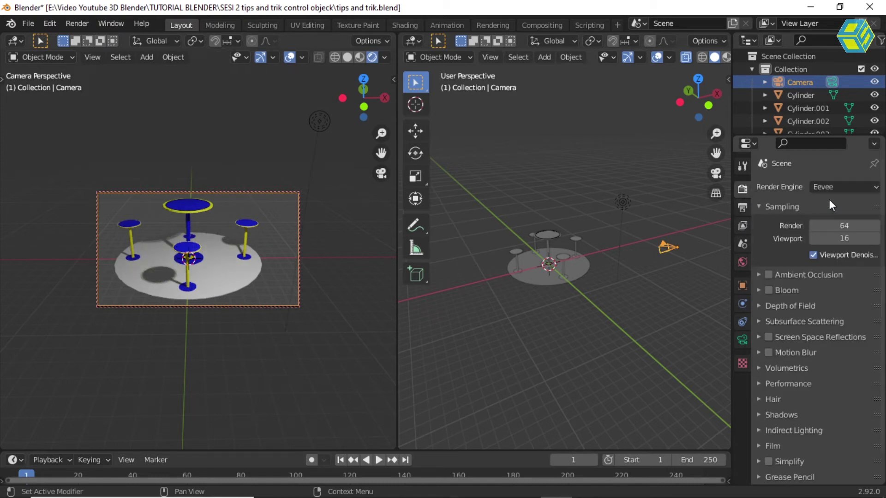
click(77, 23)
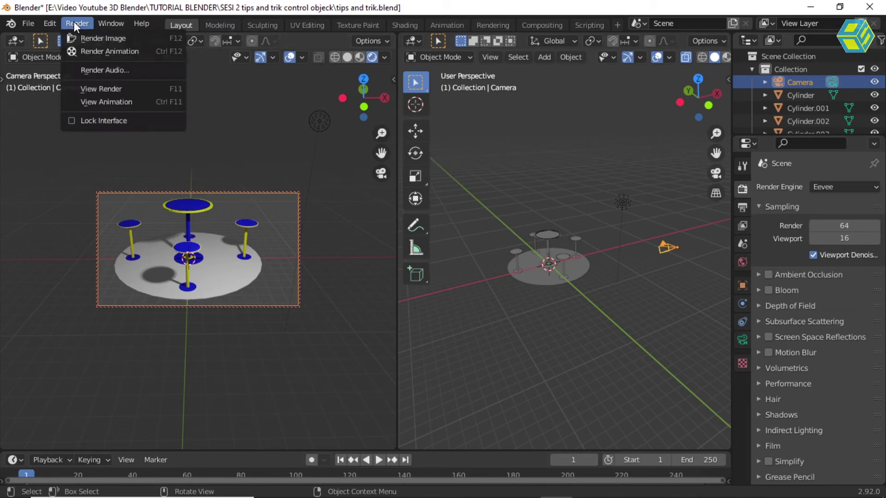
click(102, 39)
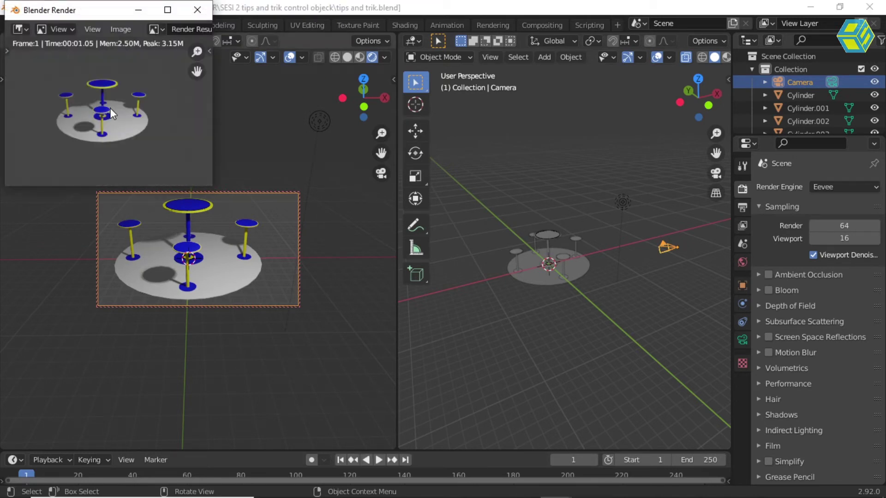
click(199, 10)
Set the render engine back to Cycles and render another test image at 10% resolution.
click(825, 185)
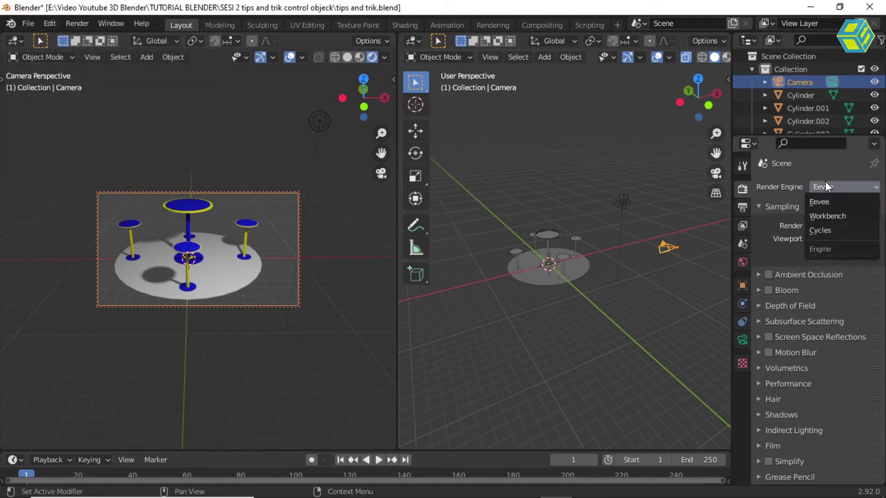
click(825, 231)
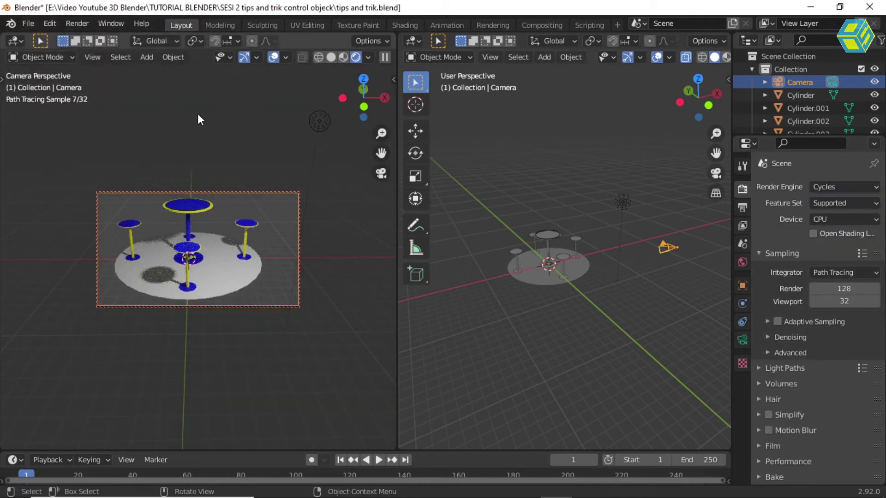
click(78, 27)
click(97, 36)
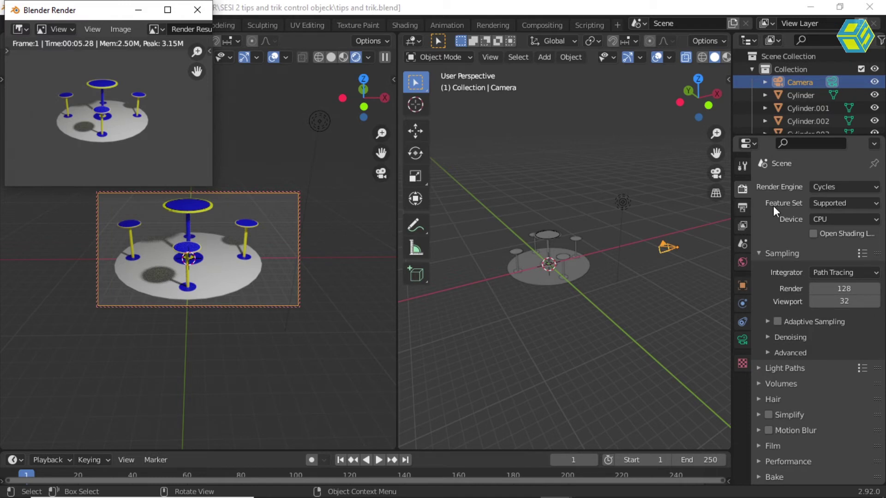
Set the Cycles render tile size to 8 px in both X and Y in the performance settings.
click(744, 204)
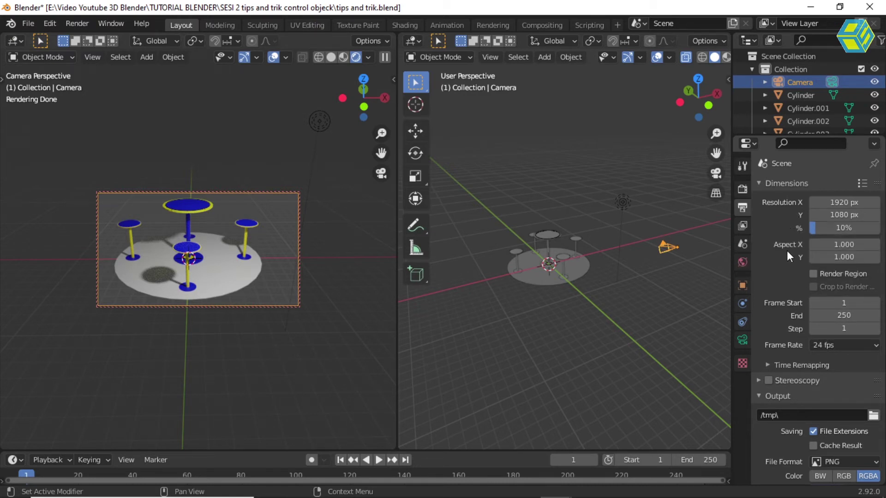
click(742, 192)
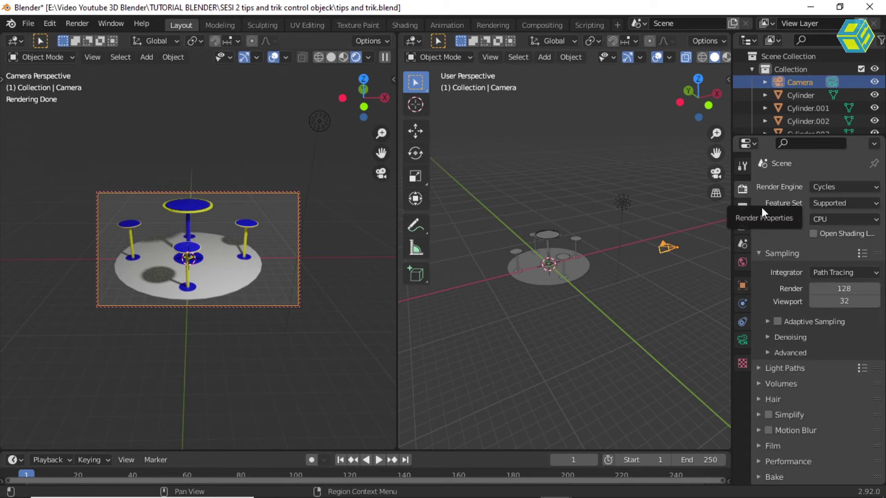
scroll(840, 352, down, 2)
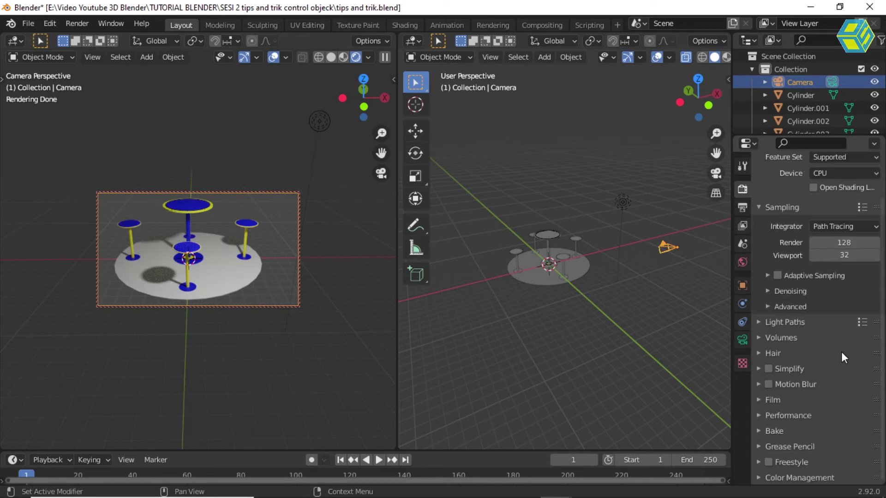
click(757, 415)
scroll(841, 373, down, 5)
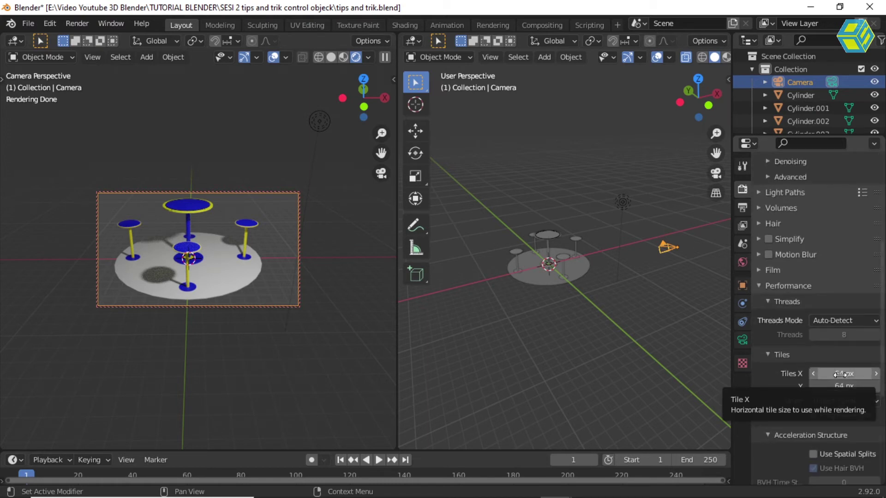
click(841, 374)
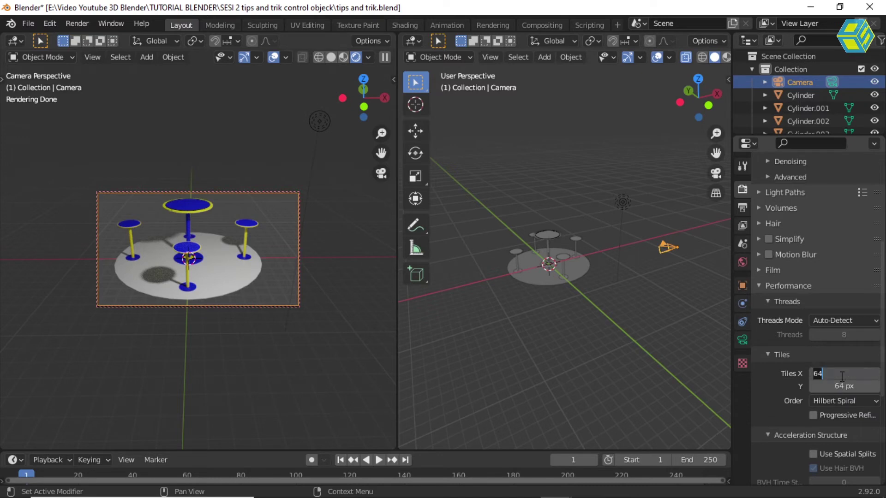
text(8)
key(Return)
click(846, 387)
text(5)
key(Return)
Try to lower the Cycles tile size to 5 px in both X and Y.
click(845, 373)
text(5)
key(Return)
click(846, 388)
text(5)
key(Return)
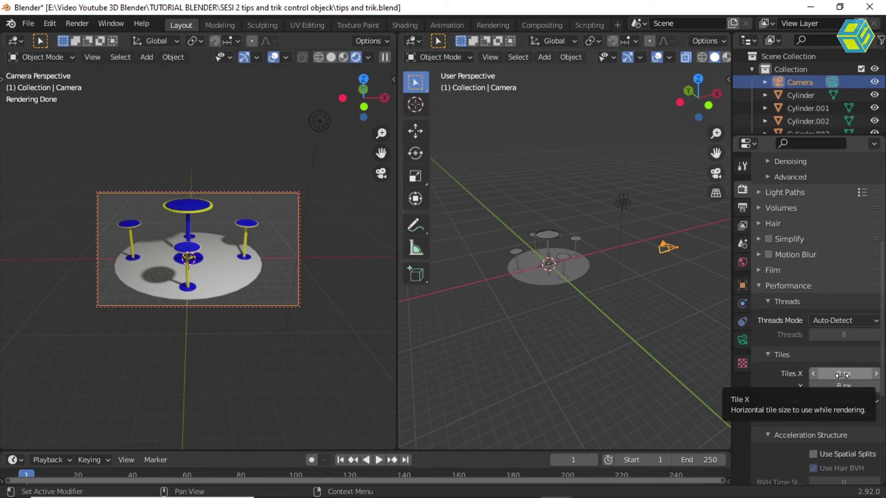
click(843, 374)
text(5)
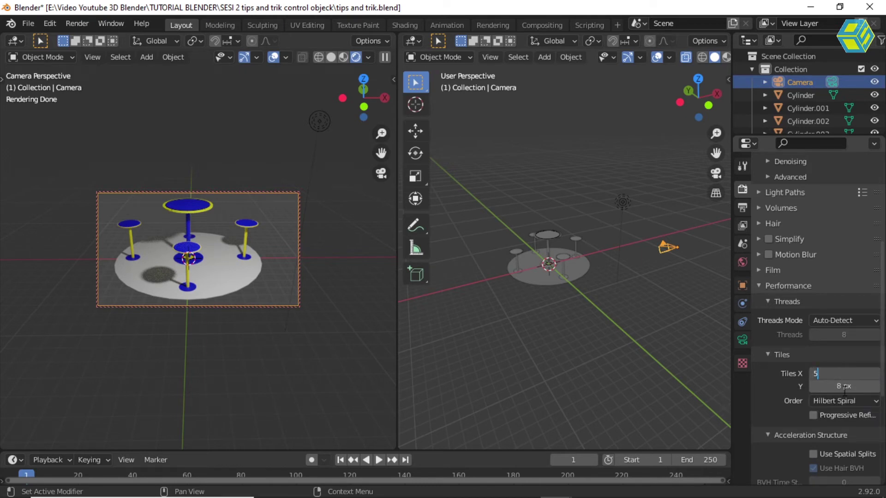
key(Return)
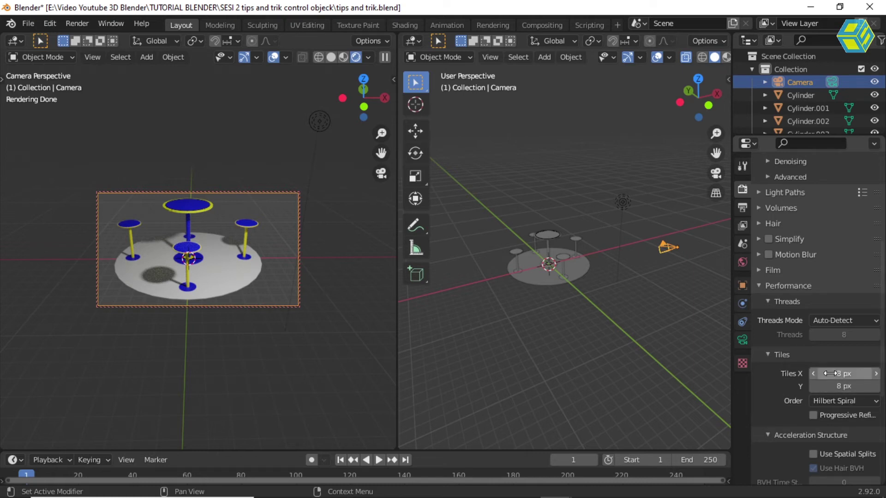
Render a Cycles test image at 10% resolution with the 8 px tiles to check its render time.
click(84, 28)
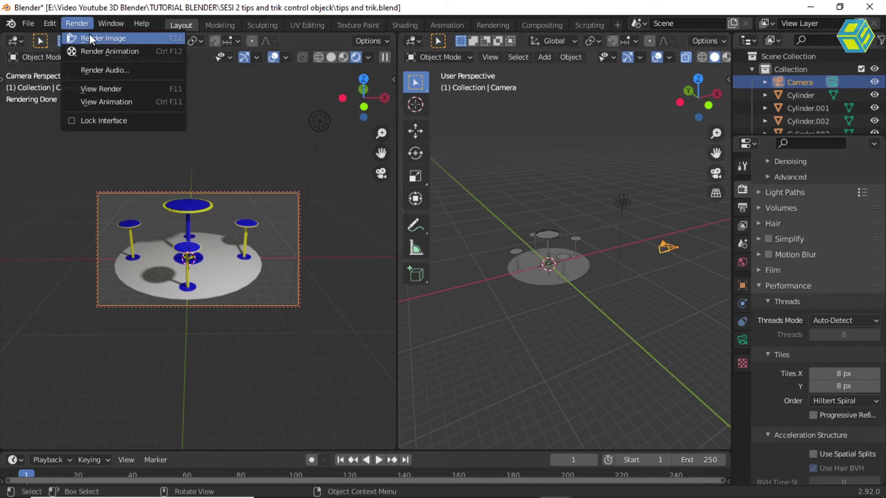
click(94, 36)
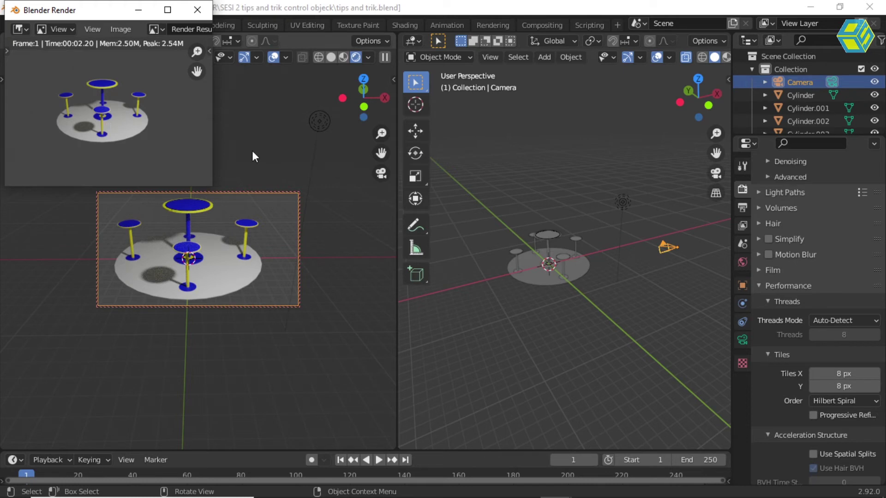
Set the output resolution scale to 20% and render a Cycles test image with the 8 px tiles.
click(743, 207)
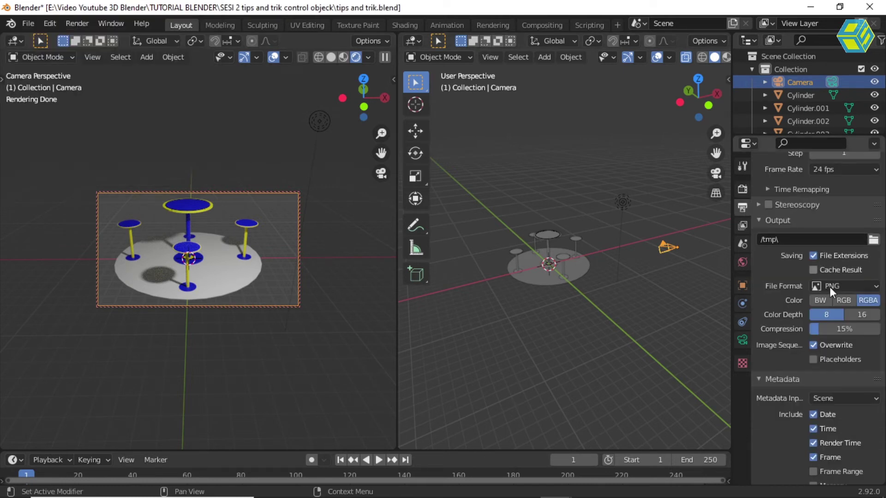
scroll(804, 233, up, 8)
click(835, 227)
text(20)
key(Return)
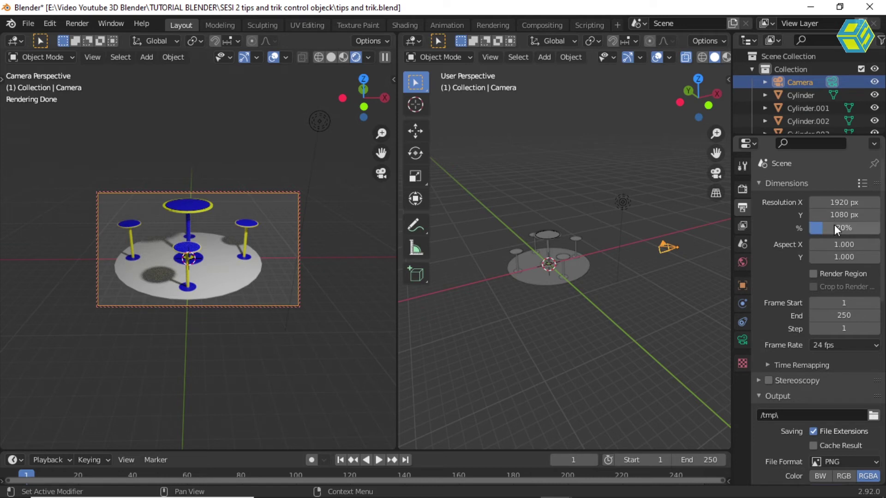
click(83, 24)
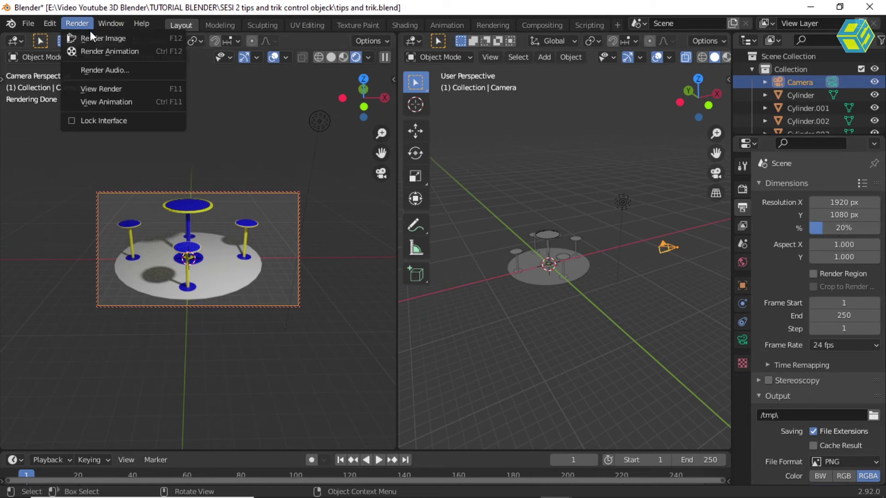
click(93, 38)
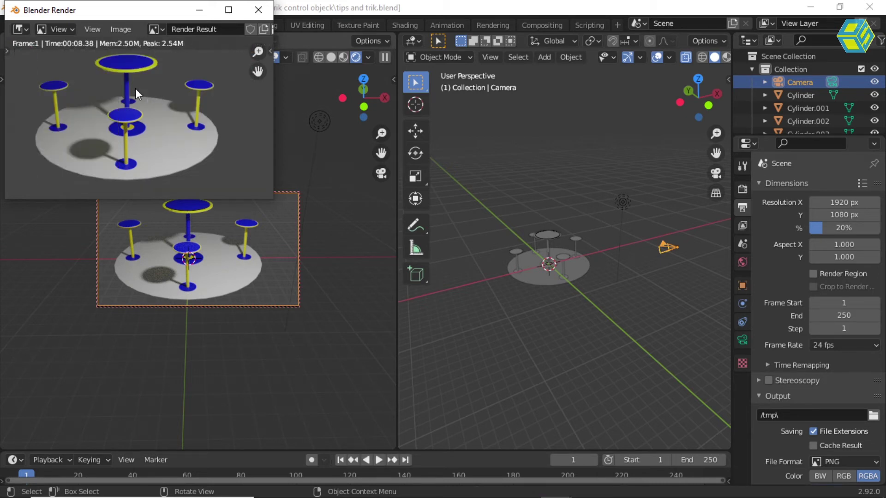
Close the render result and move the camera closer to the table and stools at a lower angle.
key(Escape)
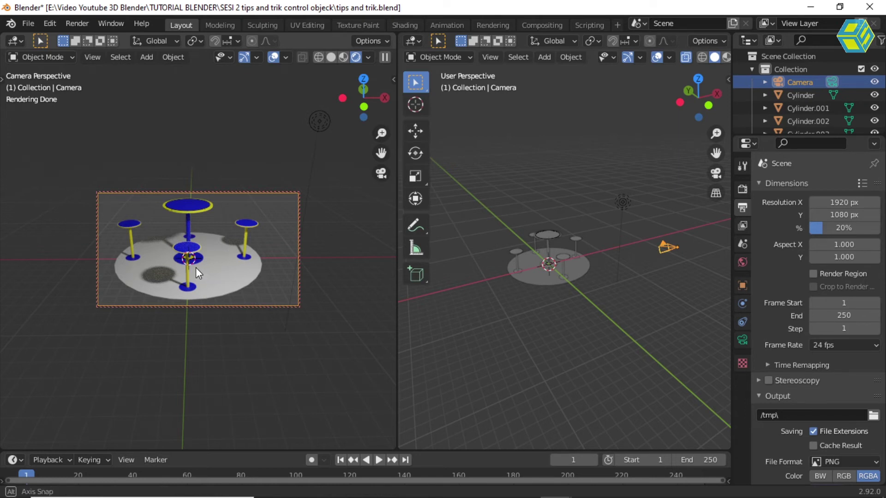
scroll(195, 267, up, 3)
mouse_move(190, 267)
middle_down()
mouse_move(174, 279)
mouse_move(195, 253)
mouse_move(177, 269)
middle_up()
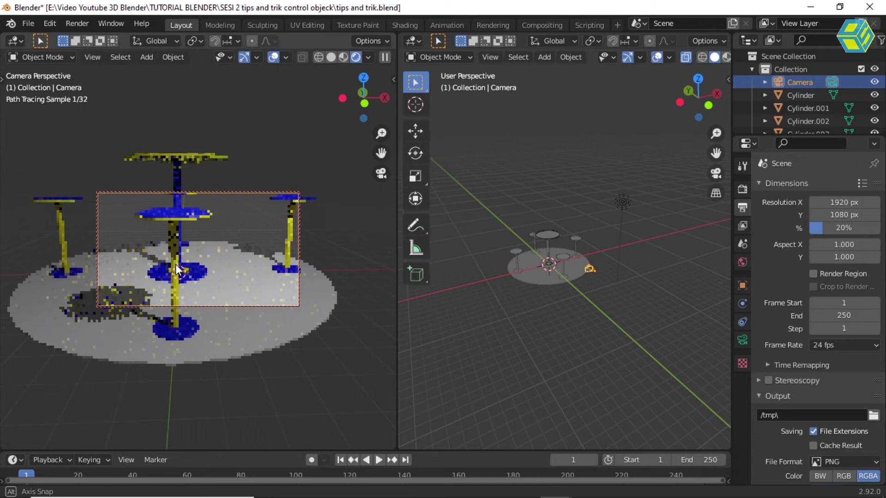
scroll(177, 269, up, 2)
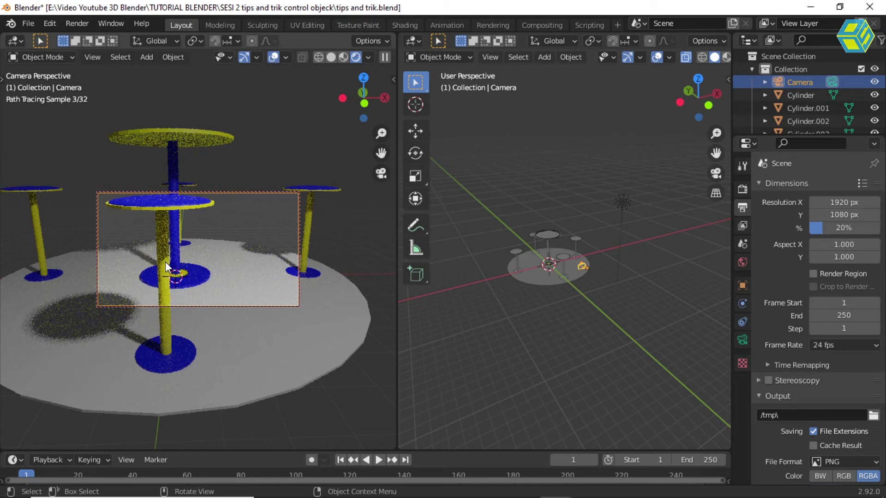
Compare the viewport preview of the closer view in Eevee and in Cycles, ending on the Cycles engine.
click(742, 188)
click(840, 187)
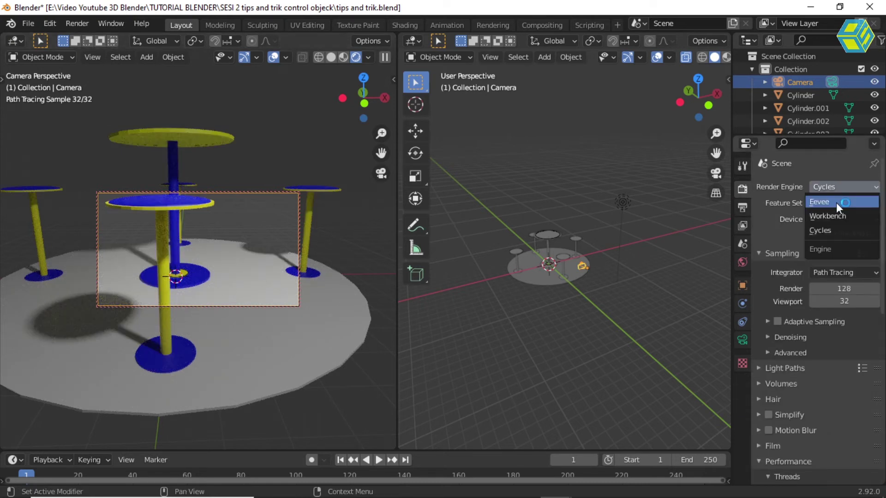
click(836, 204)
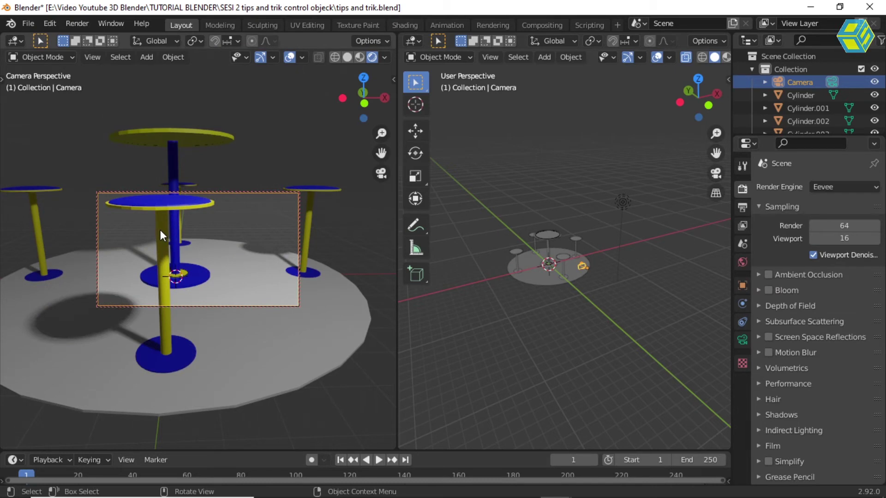
click(825, 187)
click(832, 186)
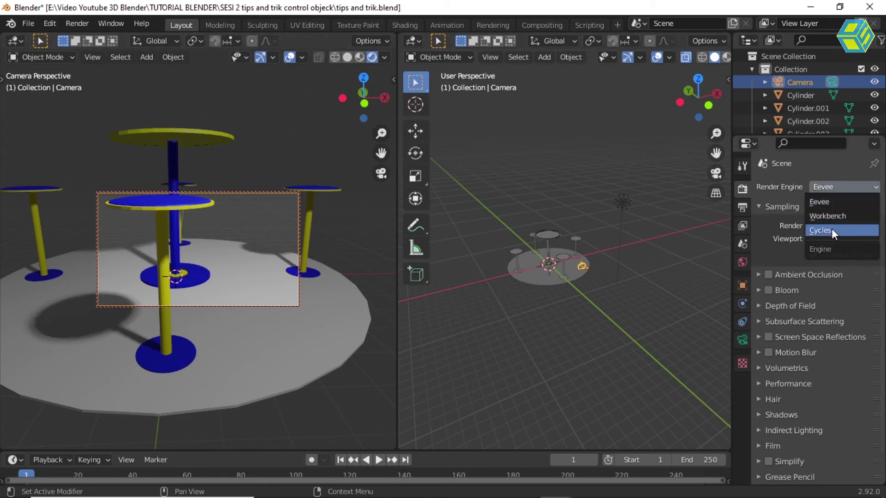
click(831, 228)
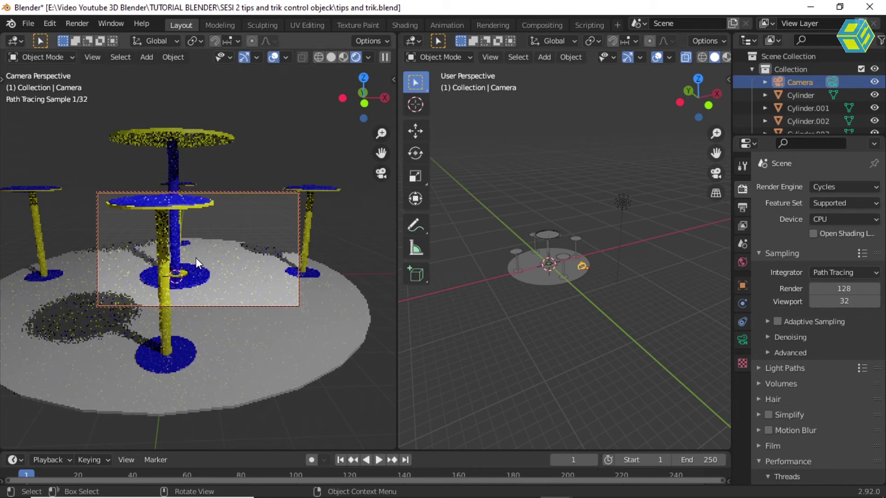
Set the render engine to Eevee and render a test image of the closer camera view.
click(843, 187)
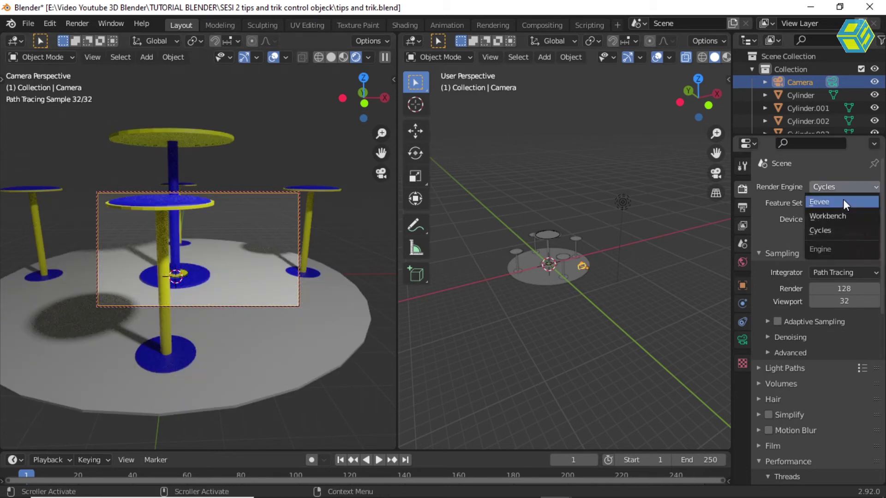
click(843, 200)
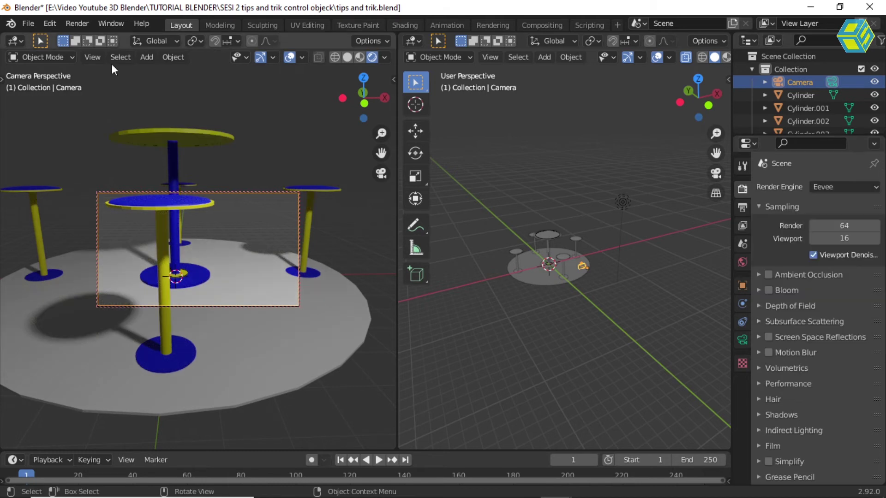
click(78, 24)
click(97, 38)
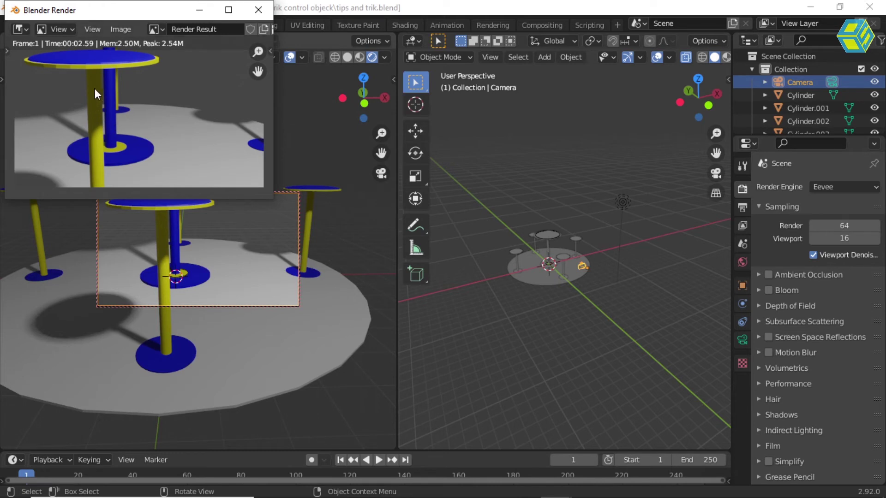
Enlarge the render window, select Slot 2 for the render result and close the window.
drag(169, 10, 323, 60)
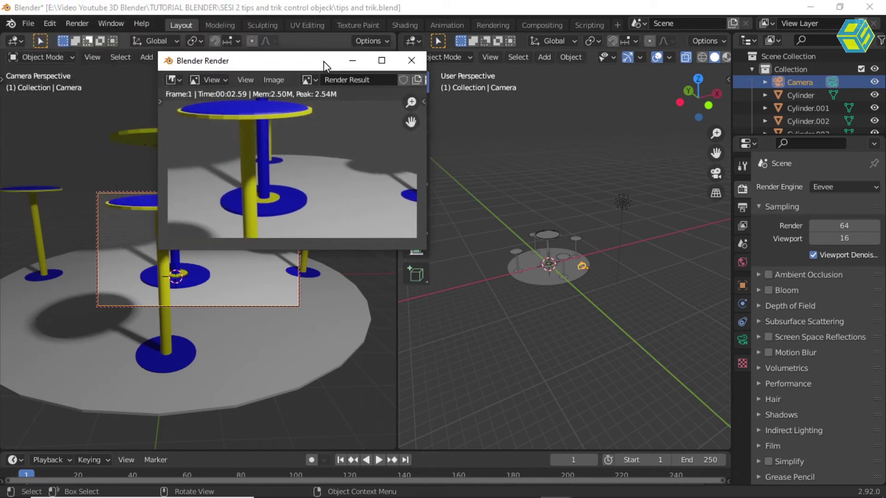
drag(426, 249, 606, 288)
click(526, 83)
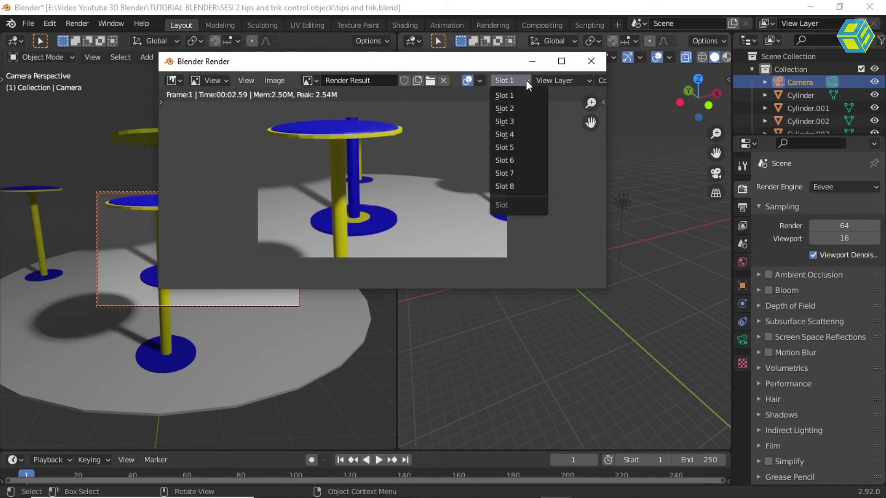
click(515, 108)
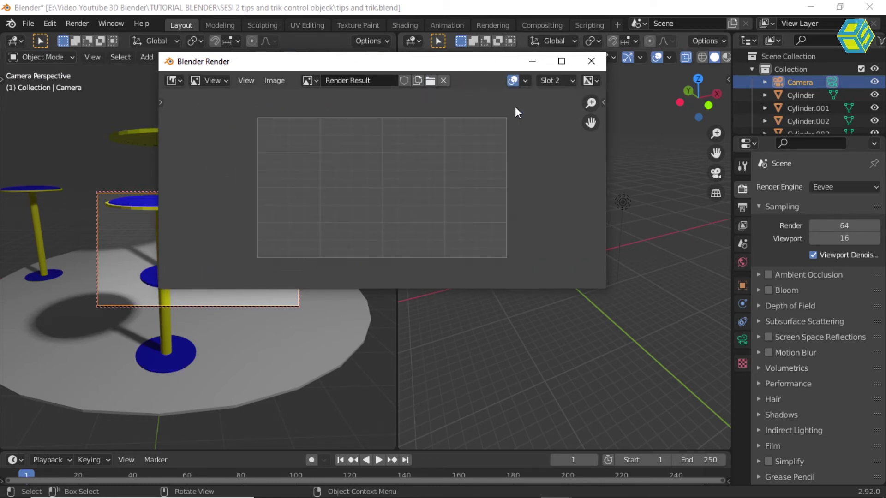
click(595, 61)
Set the render engine to Cycles and render the same view into Slot 2.
click(849, 186)
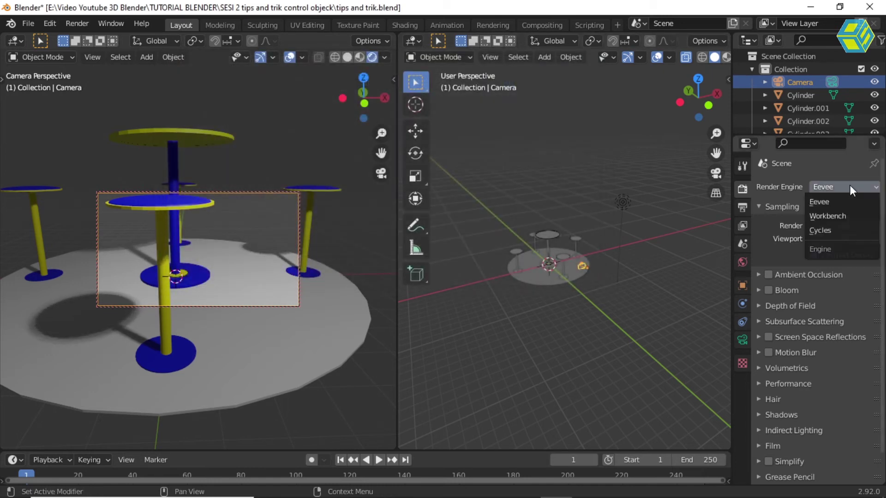
click(832, 231)
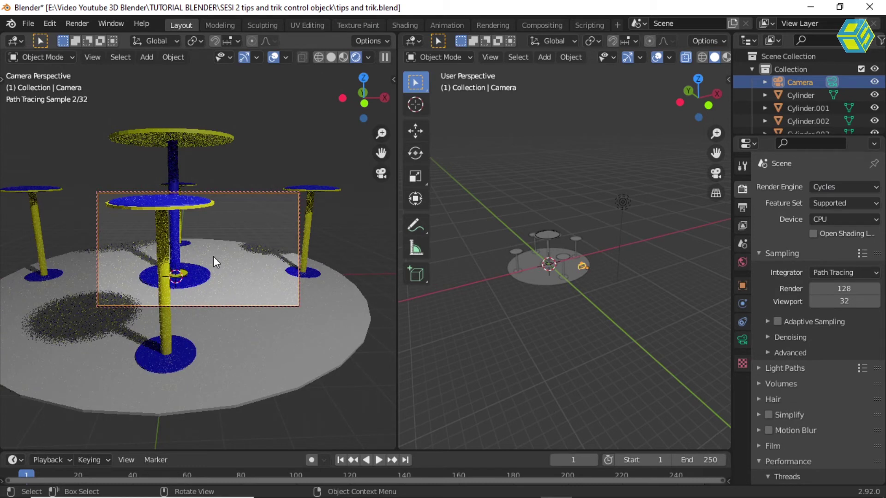
key(F12)
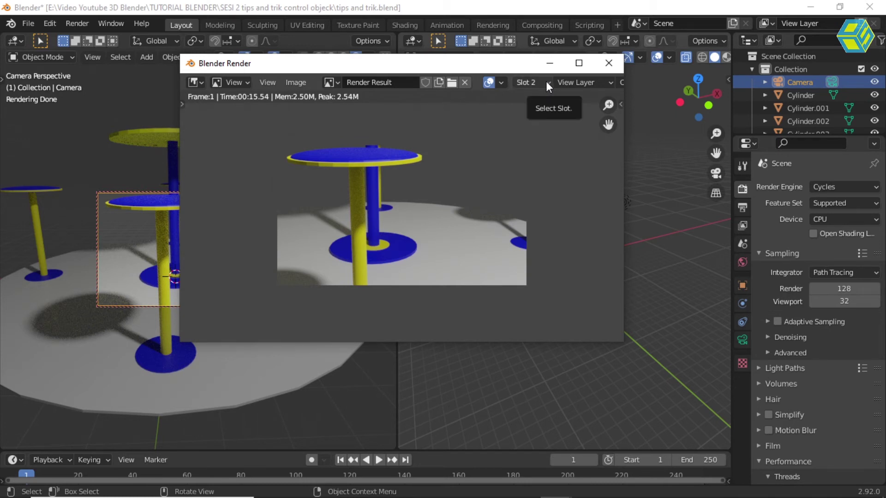
Compare the Eevee render in Slot 1 with the Cycles render in Slot 2, and close the render window.
click(547, 81)
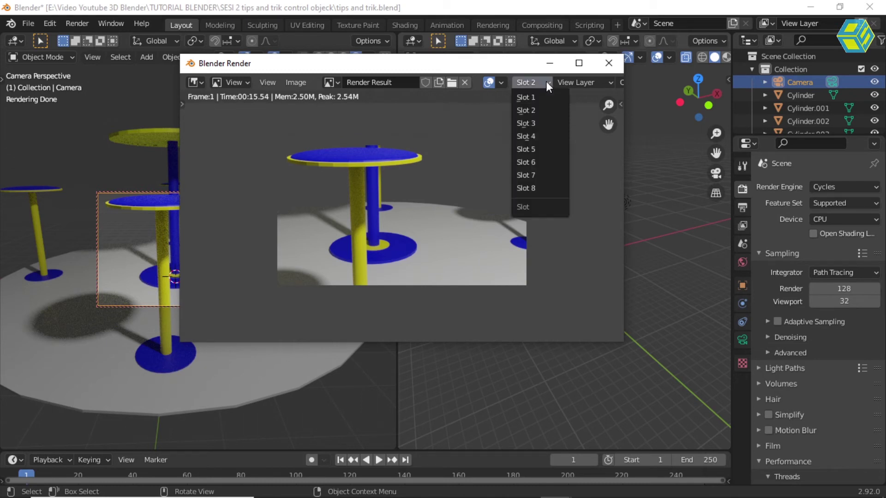
click(543, 95)
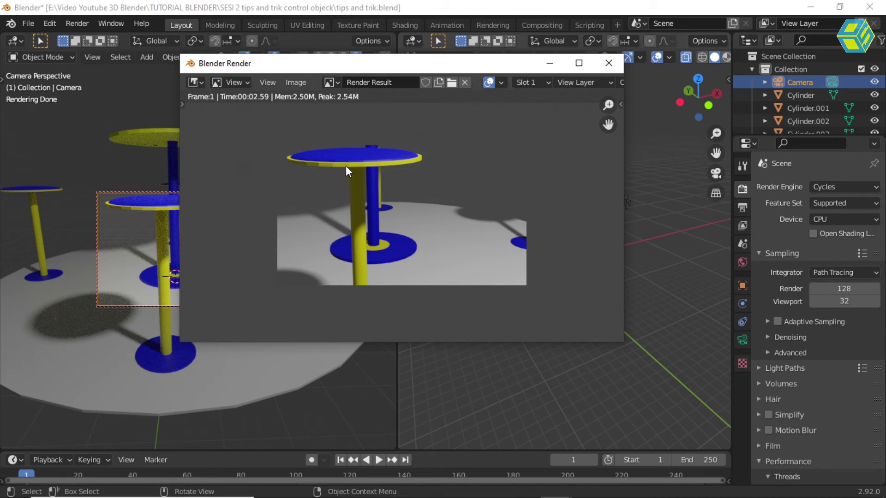
click(539, 83)
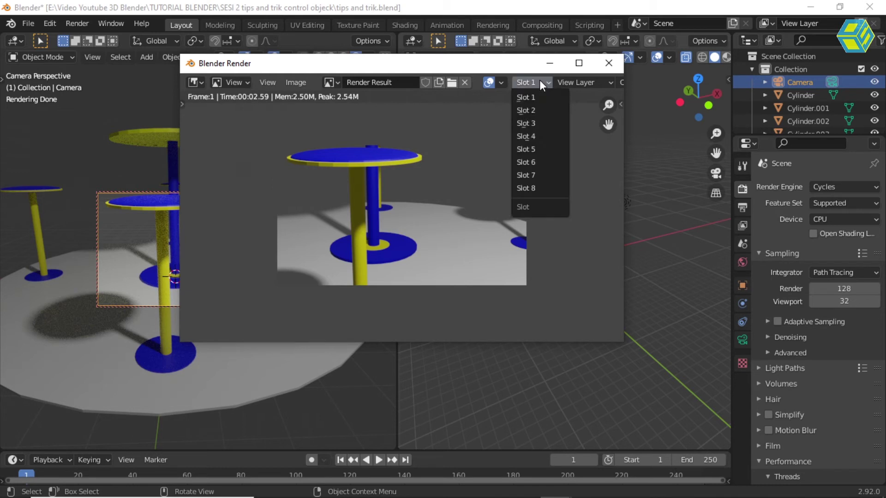
click(535, 110)
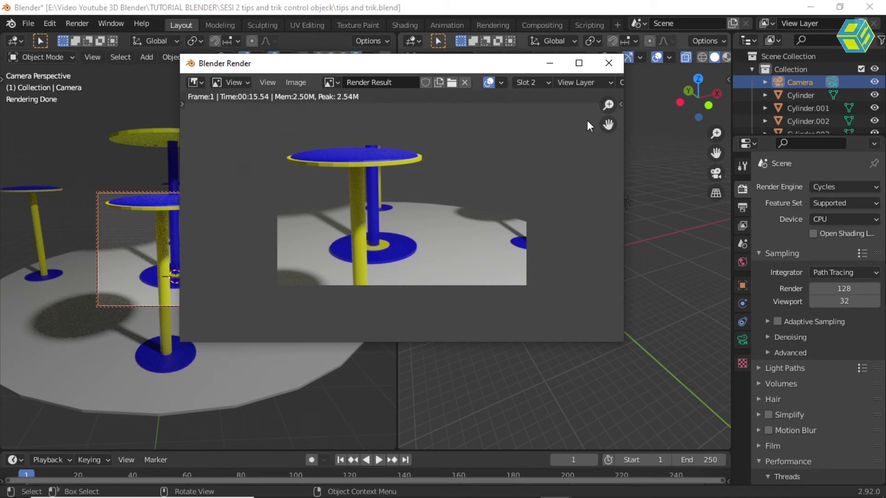
click(607, 64)
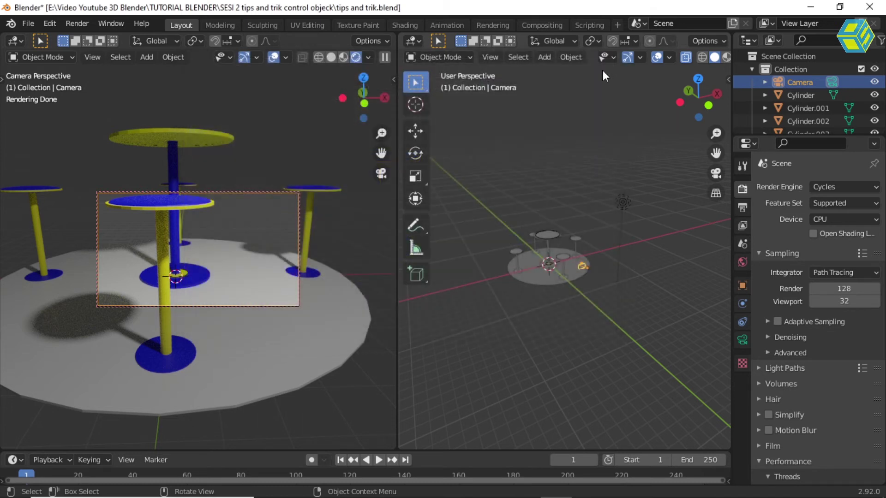
Switch the render engine to Eevee and back to Cycles.
click(820, 187)
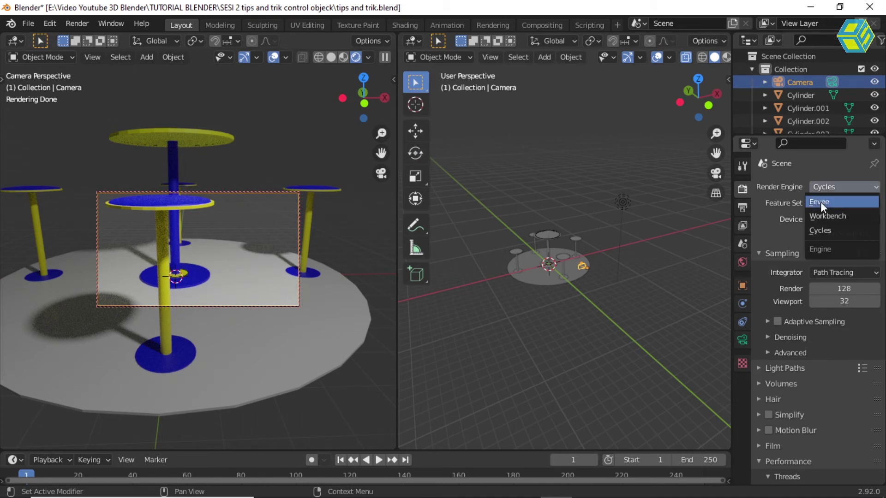
click(822, 202)
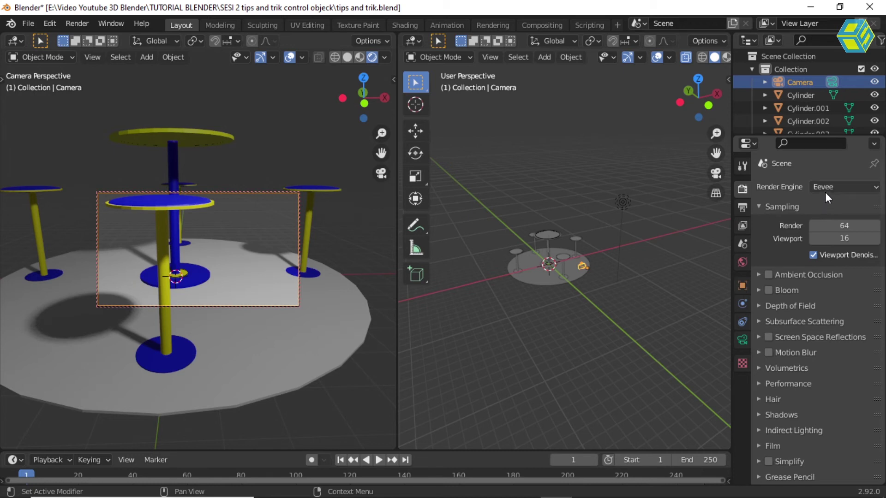
click(828, 186)
click(835, 230)
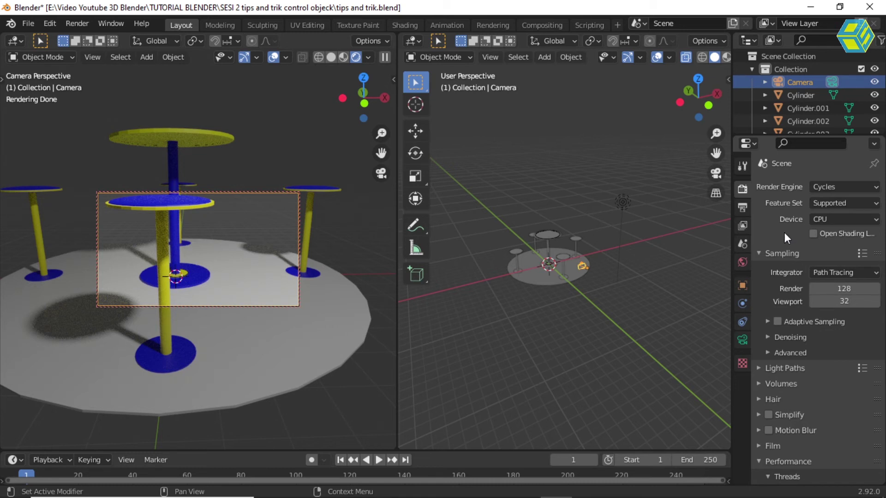
Set the Cycles threads mode to Fixed and start a test render, closing its window before it finishes.
click(830, 221)
scroll(783, 257, down, 10)
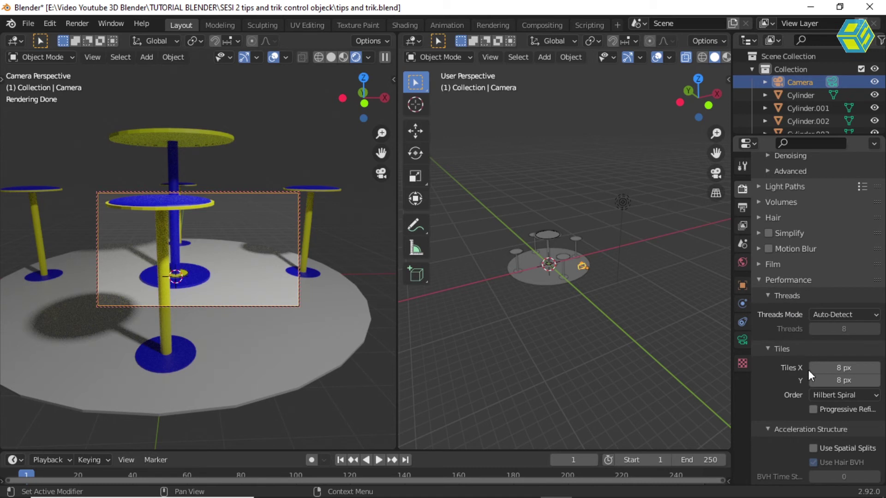
click(836, 314)
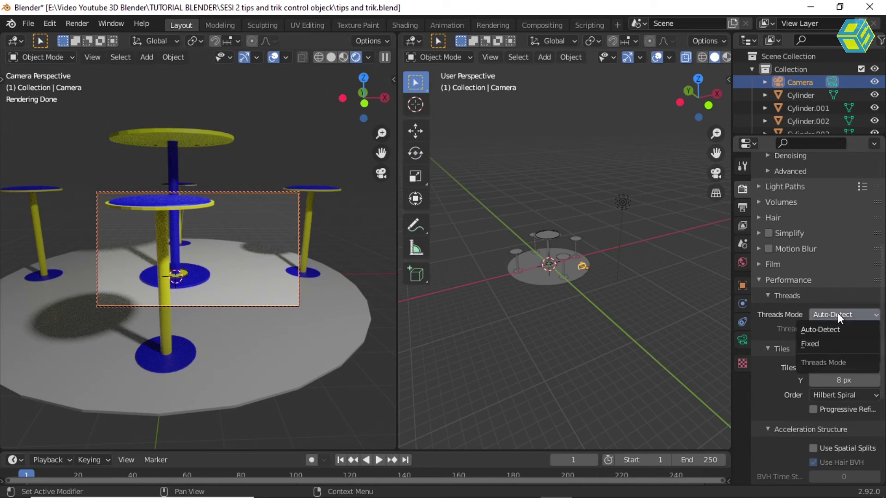
click(823, 343)
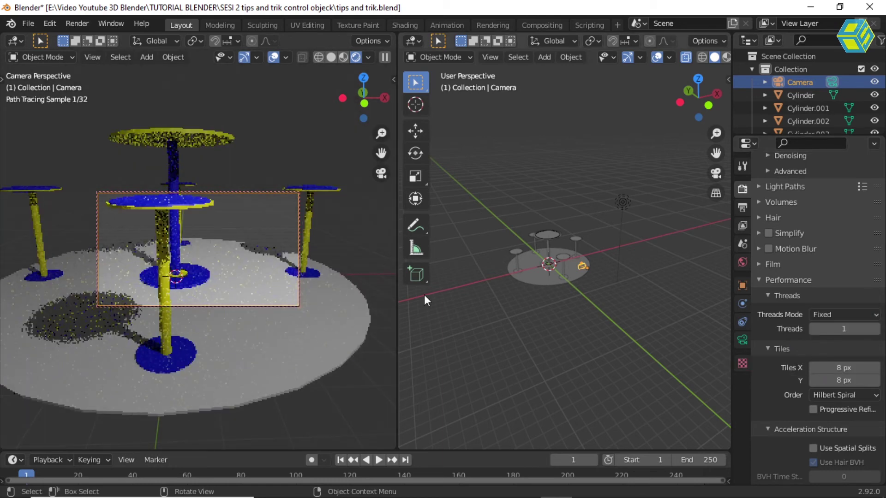
click(75, 20)
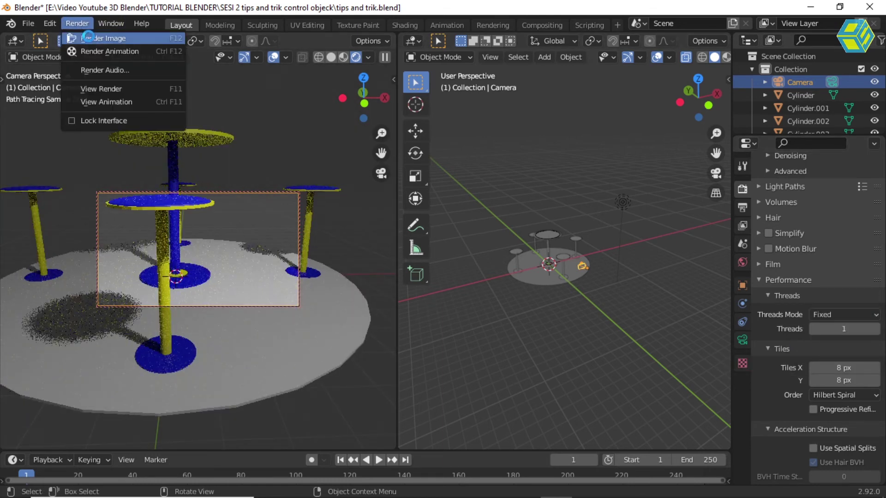
click(87, 38)
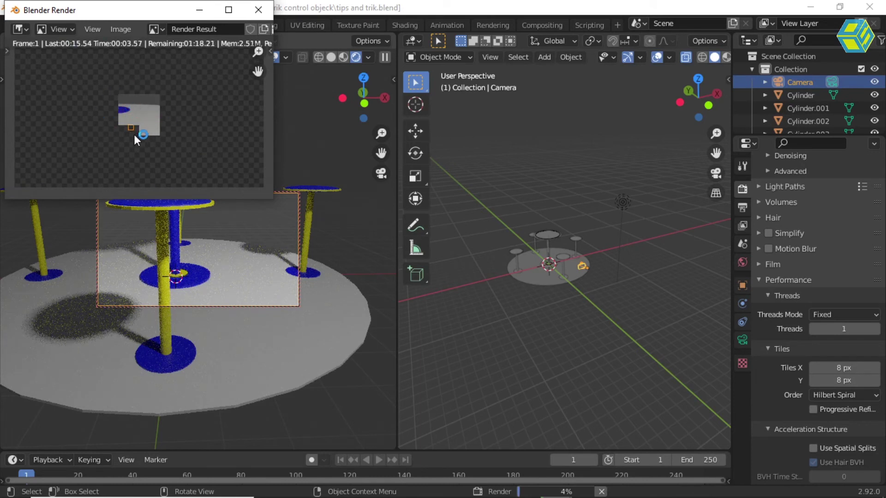
click(256, 12)
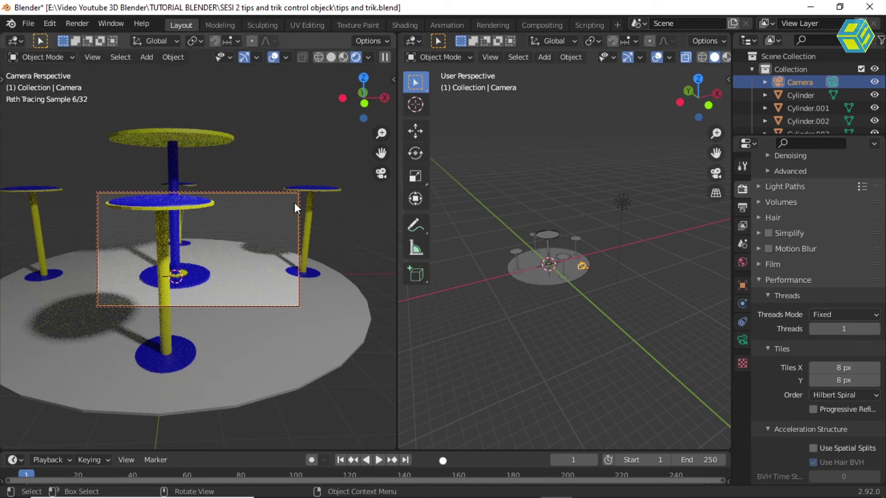
Set the threads mode to Auto-Detect and render a Cycles test image with the 8 px tiles.
click(833, 313)
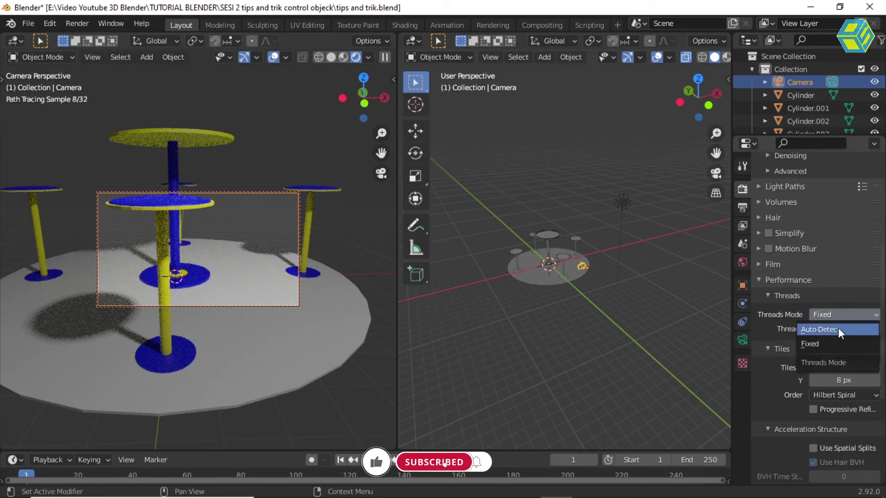
click(838, 329)
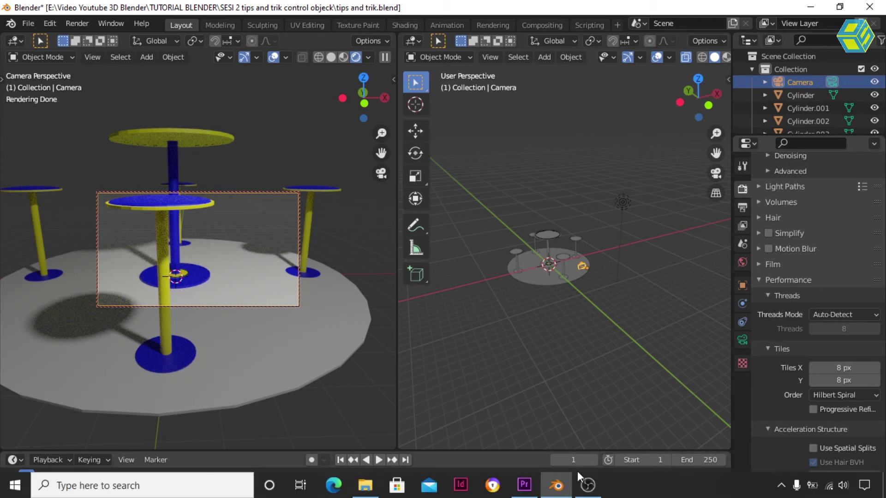
click(77, 23)
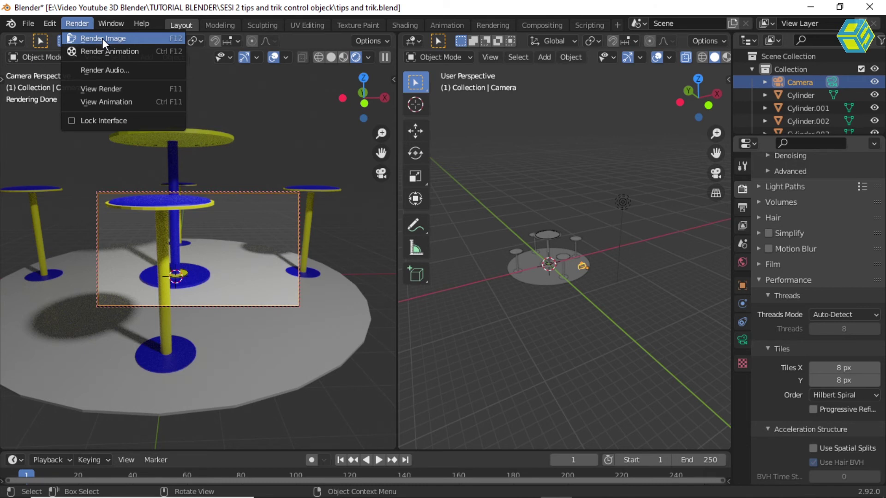
click(102, 40)
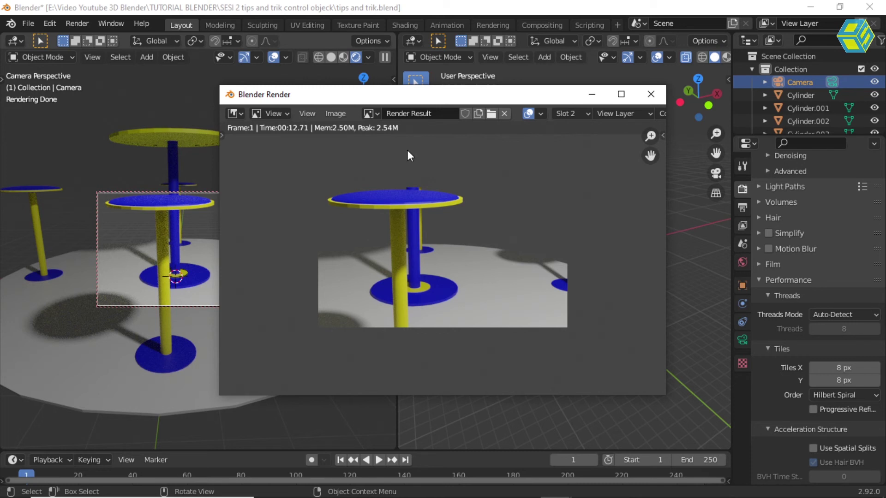
drag(369, 94, 368, 81)
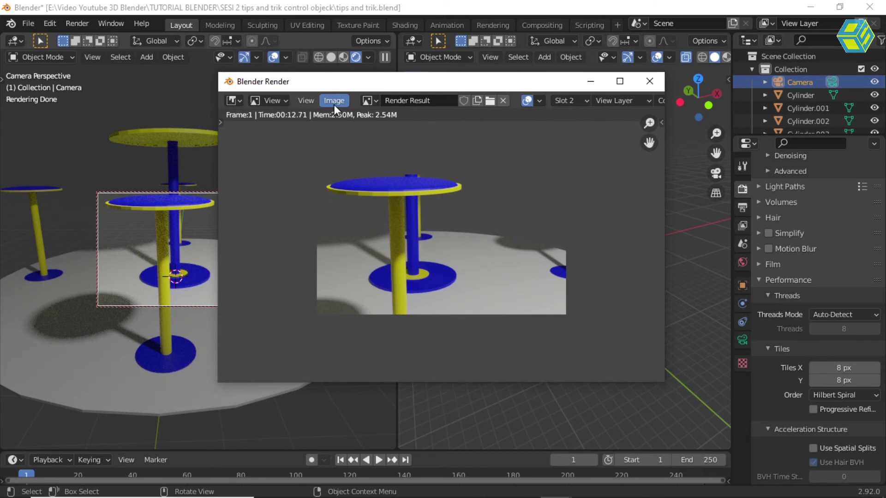
Start saving the render result as a new image file and choose JPEG as its file format.
click(334, 104)
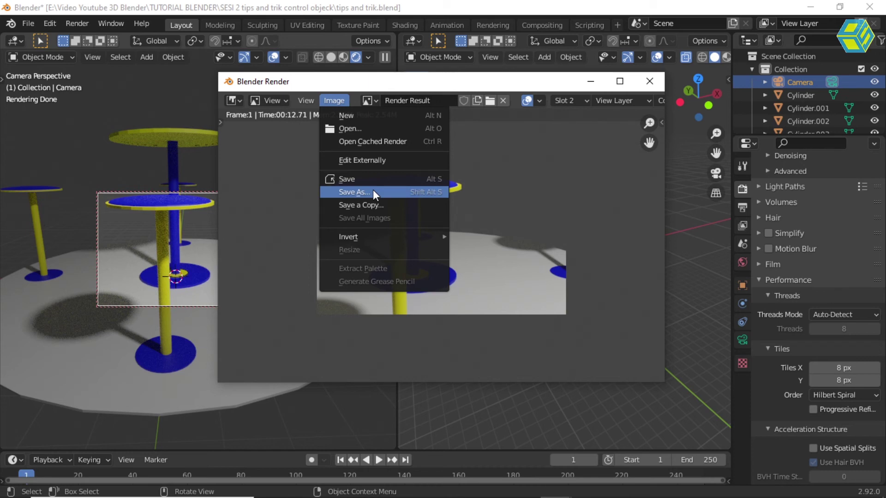
click(372, 192)
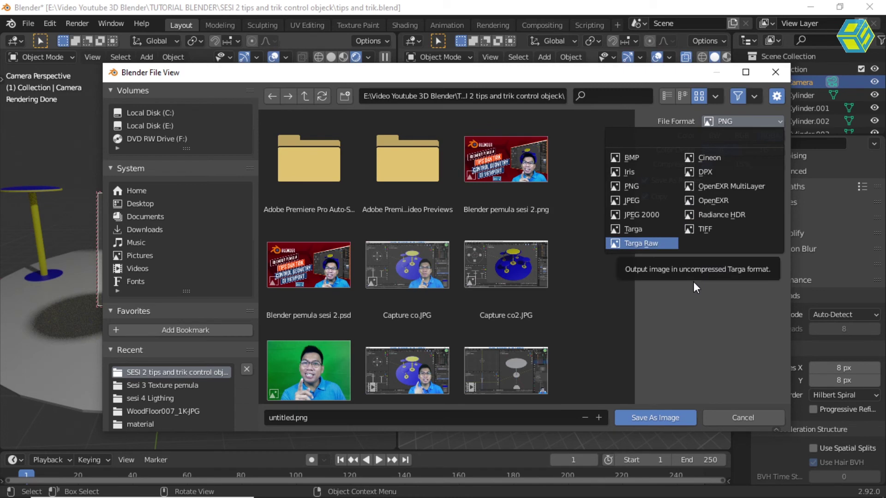
click(735, 122)
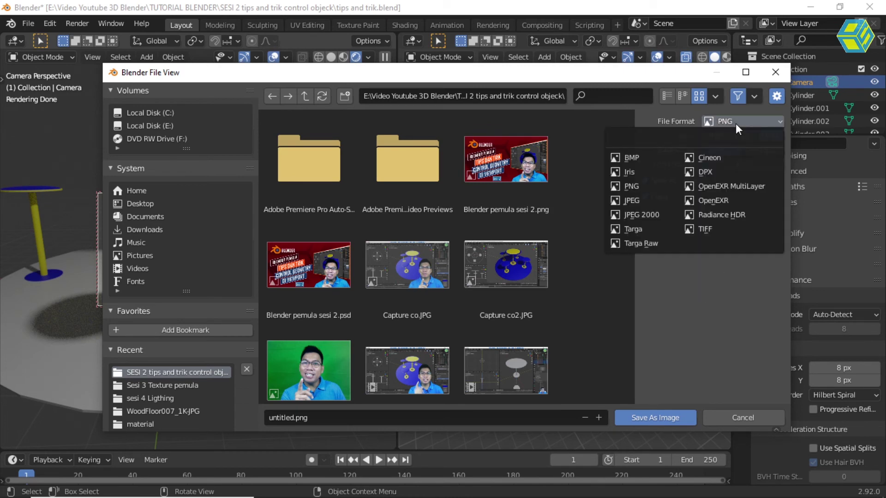
click(632, 199)
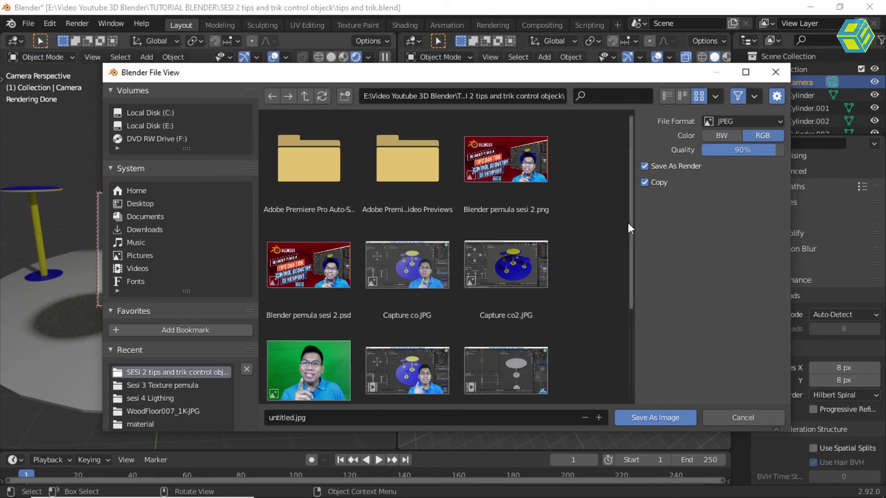
Save the image as jafi.jpg in the folder E:\Video Youtube 3D Blender\TUTORIAL BLENDER\Sesi 5 Rendering Image\.
click(366, 96)
text(E:\Video Youtube 3D Blender\TUTORIAL BLENDER\Sesi 5 Rendering Image\)
key(Return)
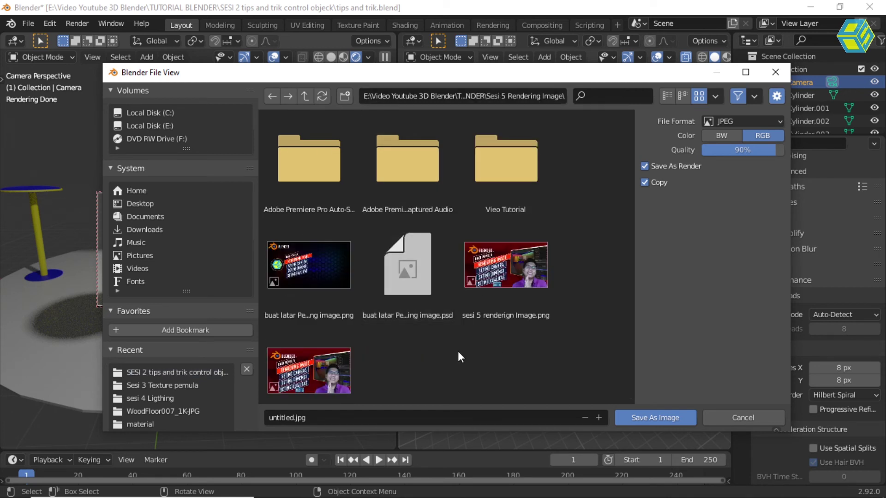
click(356, 416)
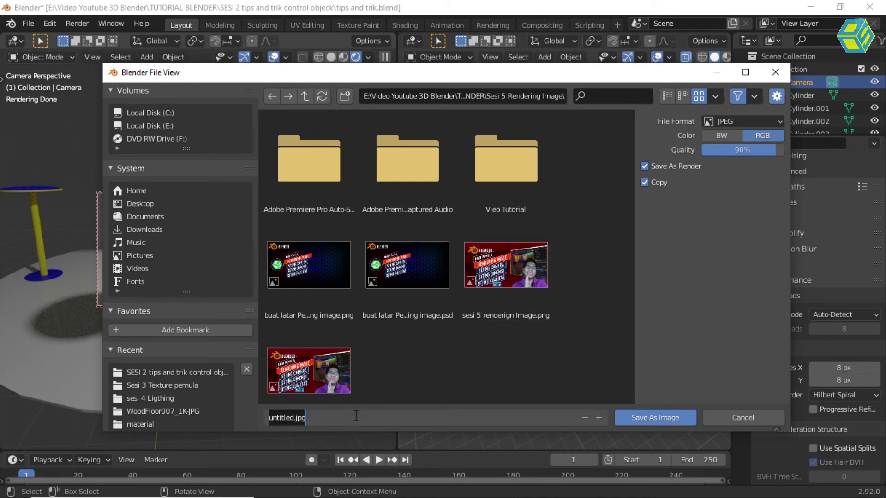
key(BackSpace)
text(jafi)
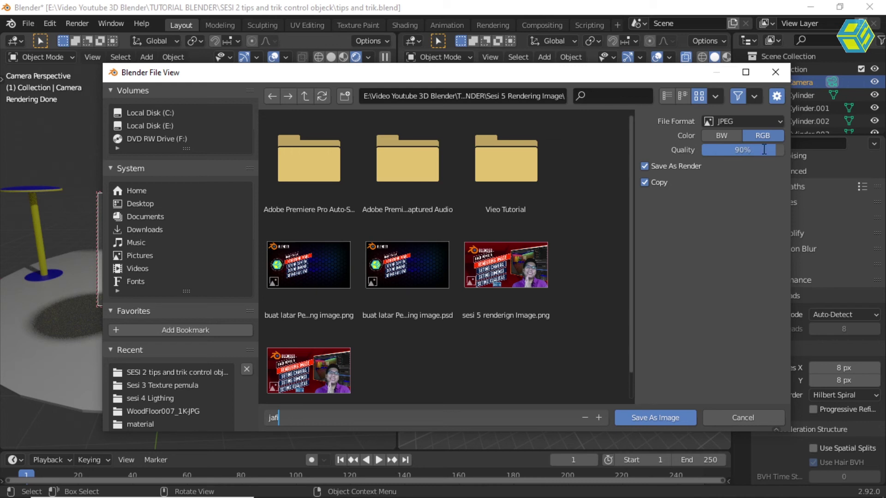
click(650, 418)
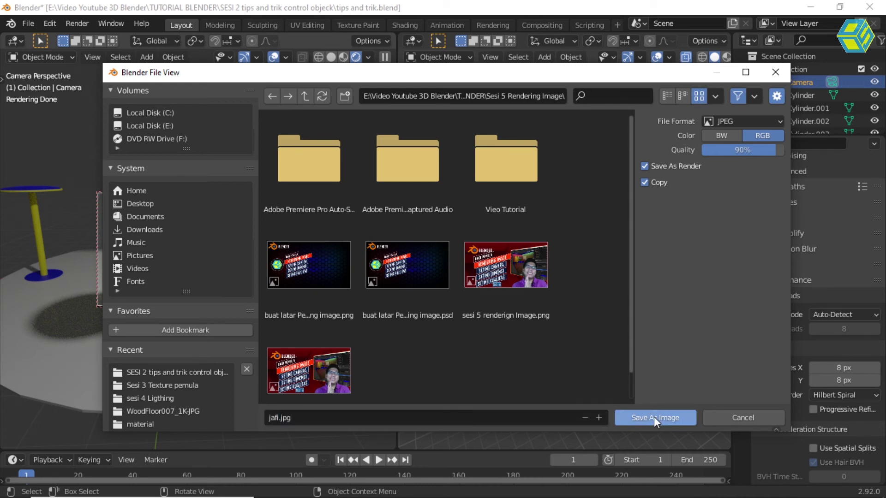
click(659, 416)
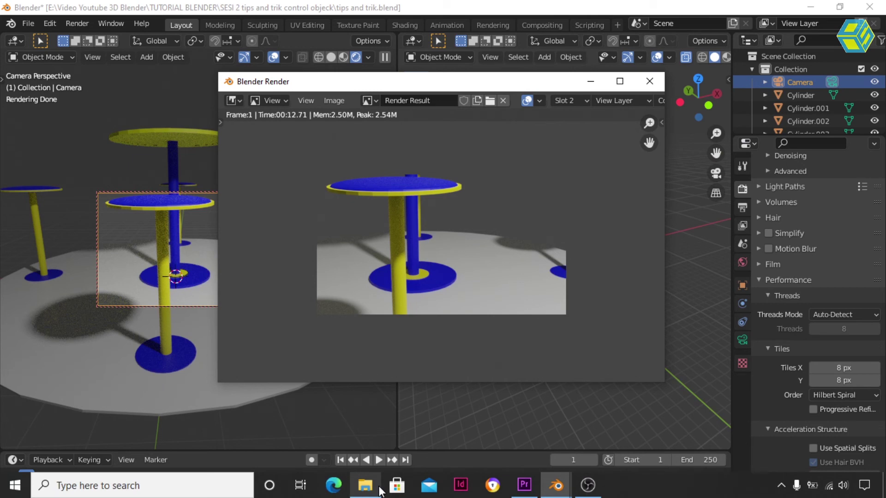
Switch to File Explorer, view the saved jafi image in Paint, and return to Blender.
click(377, 492)
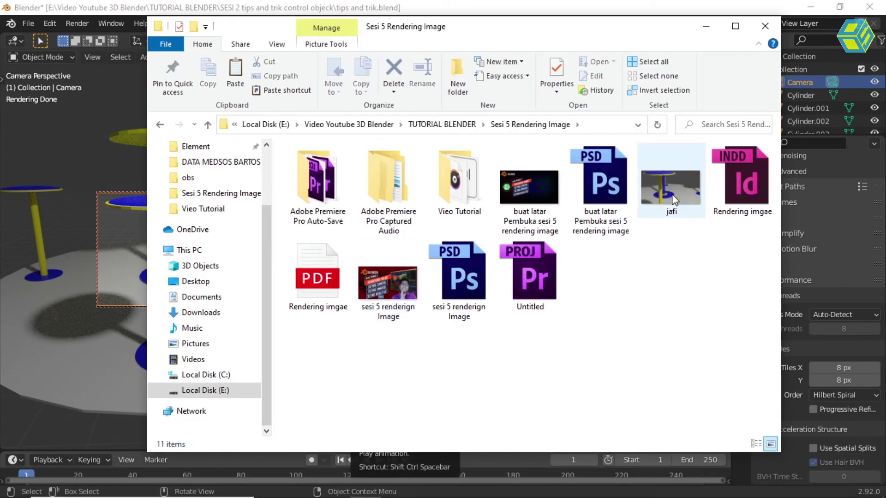
click(652, 187)
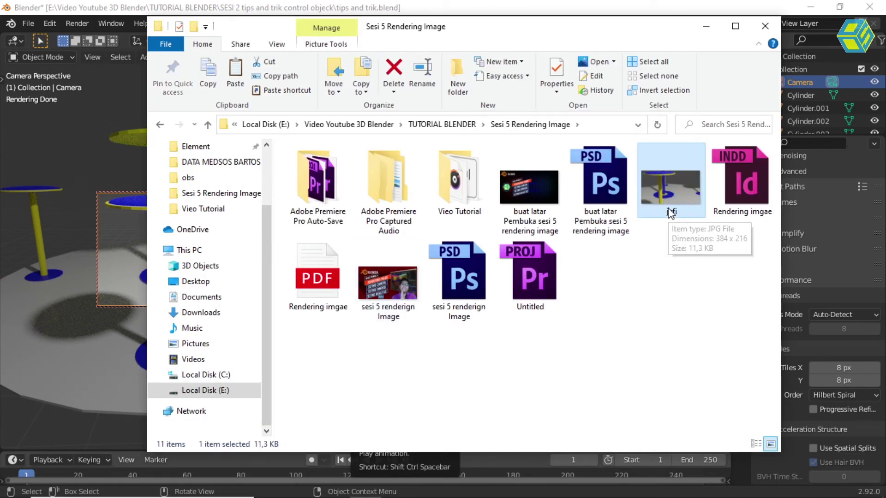
right_click(667, 201)
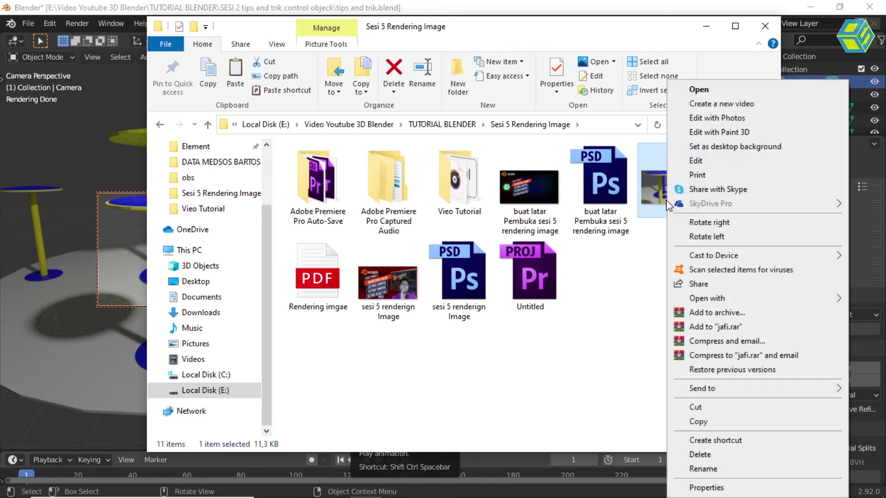
mouse_move(711, 300)
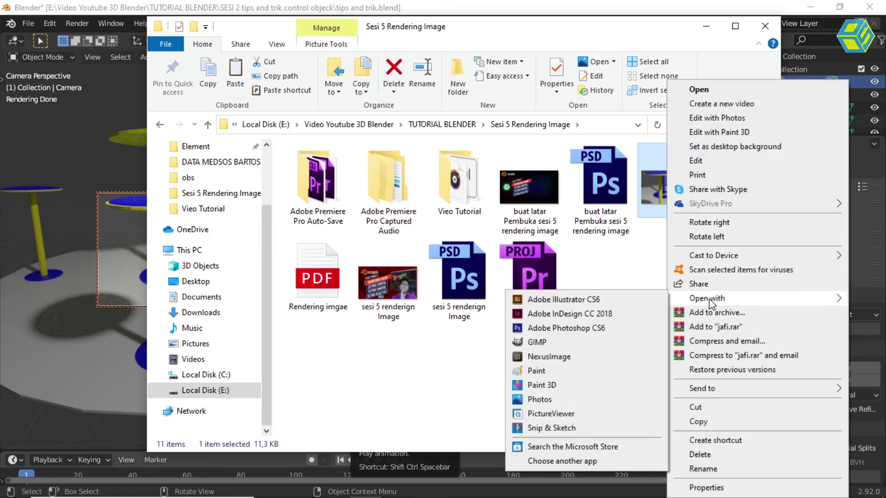
click(535, 371)
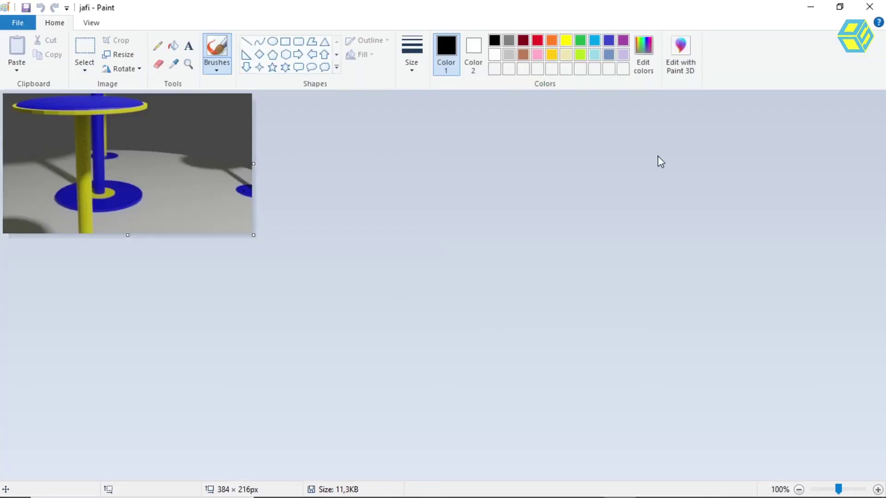
click(860, 11)
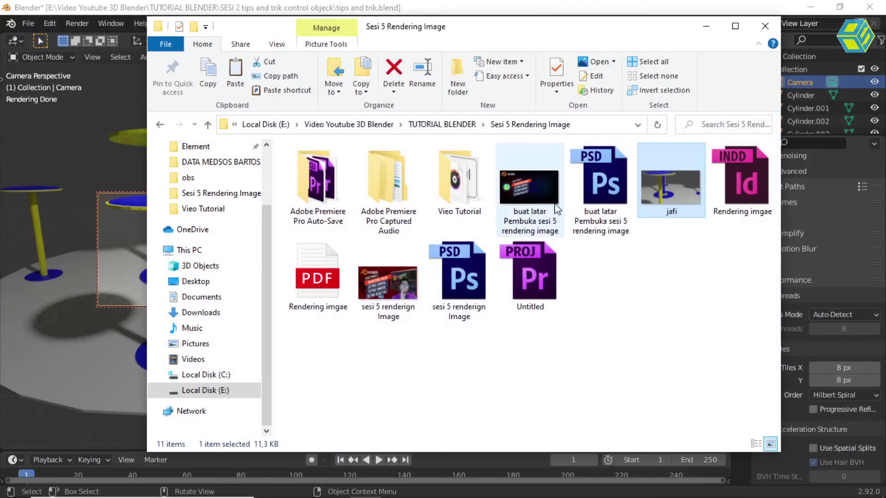
click(703, 26)
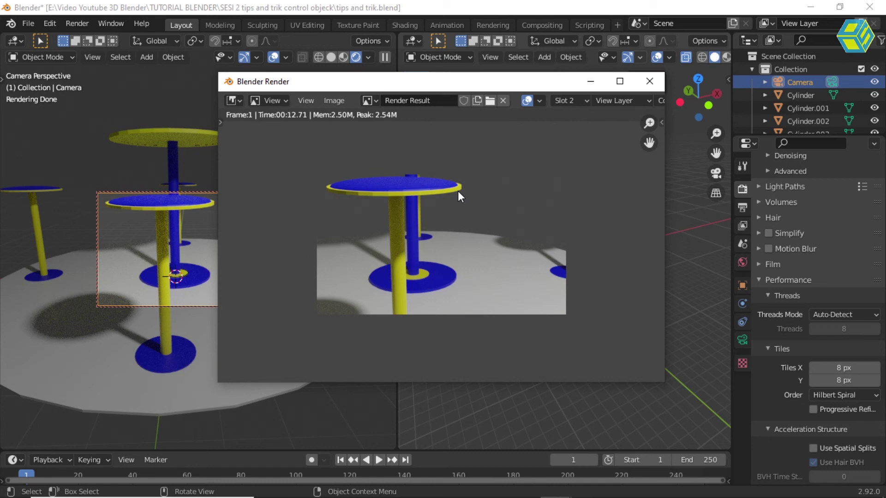
Close the render window and preview the scene with the Eevee render engine, returning to Cycles.
click(649, 82)
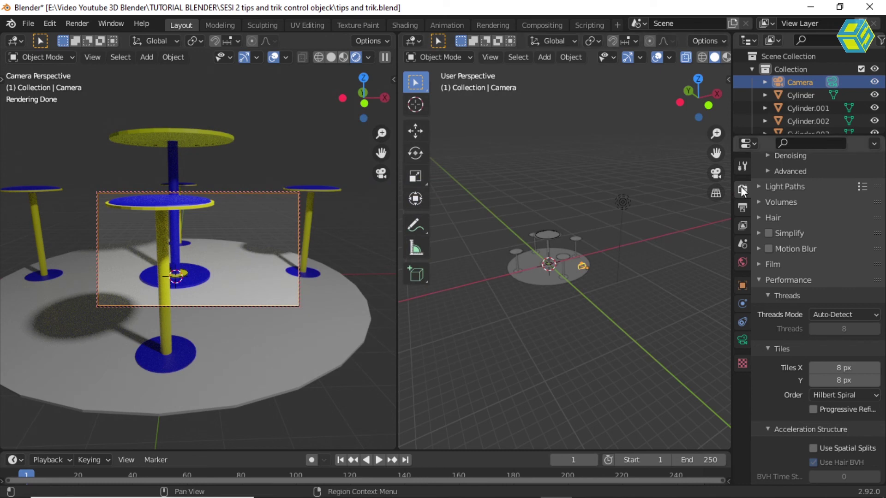
scroll(783, 246, up, 8)
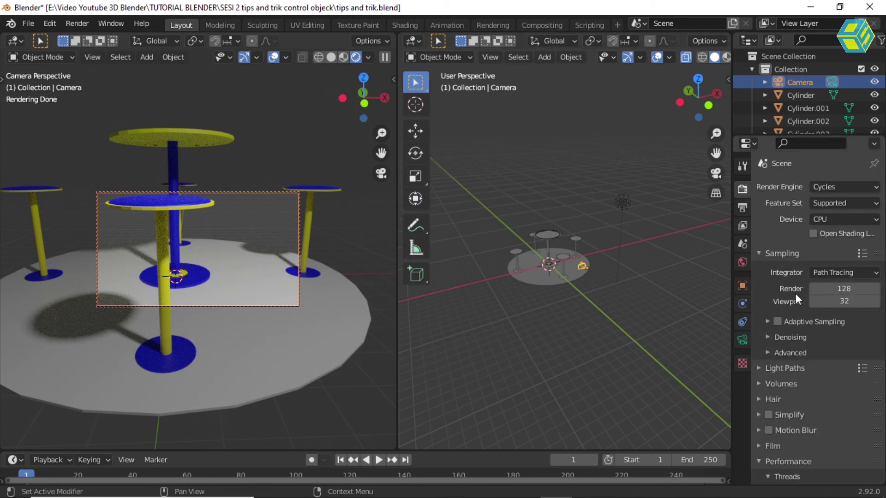
click(830, 185)
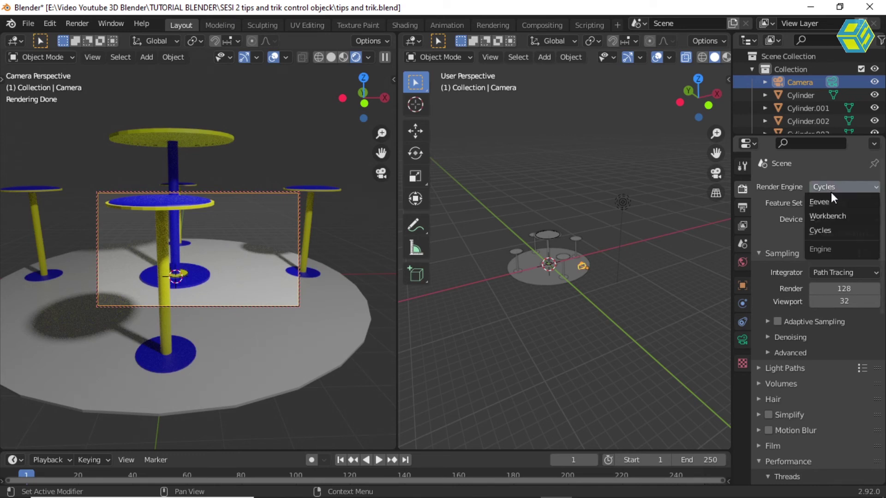
click(833, 202)
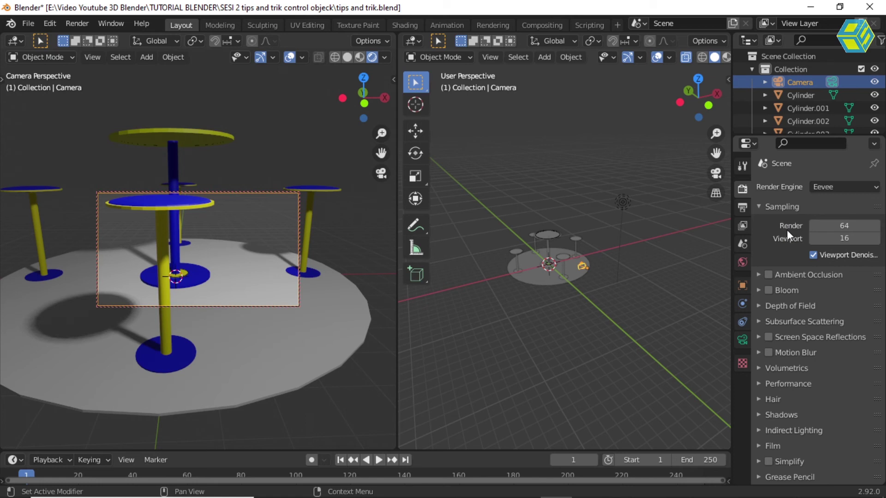
click(829, 186)
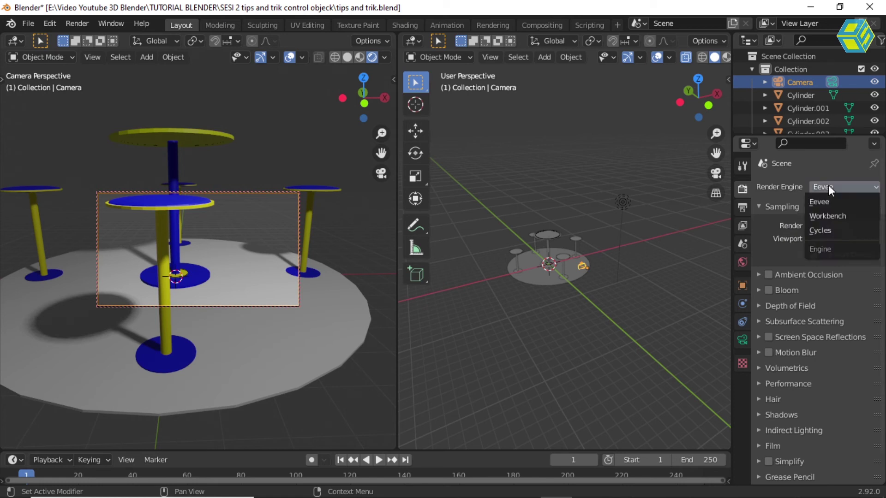
click(834, 228)
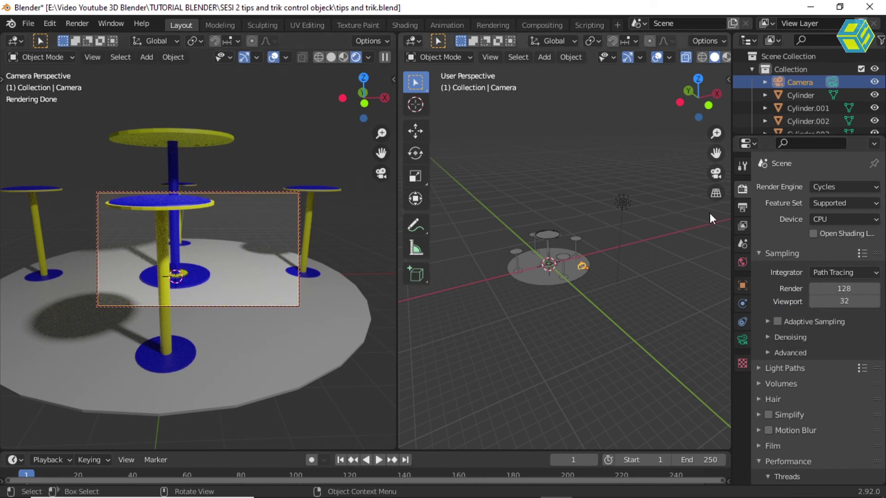
Set the render engine to Eevee and pull the camera back so the table and all stools fit in its frame.
click(815, 187)
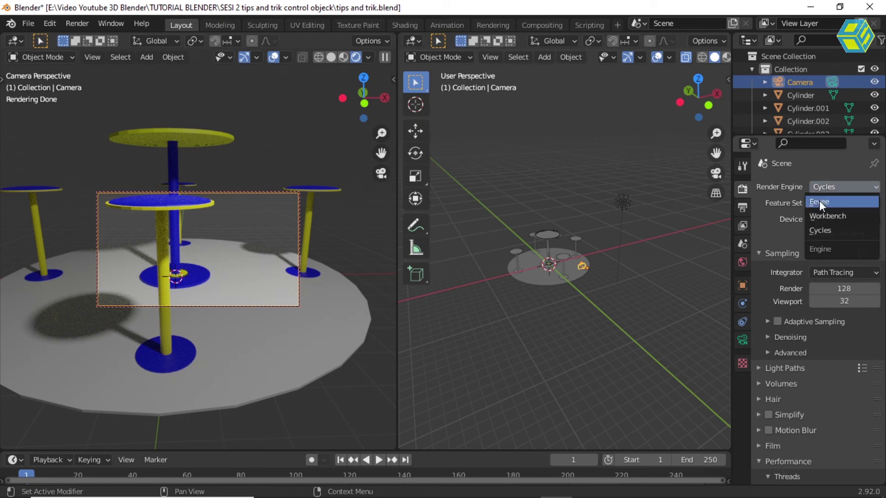
click(819, 202)
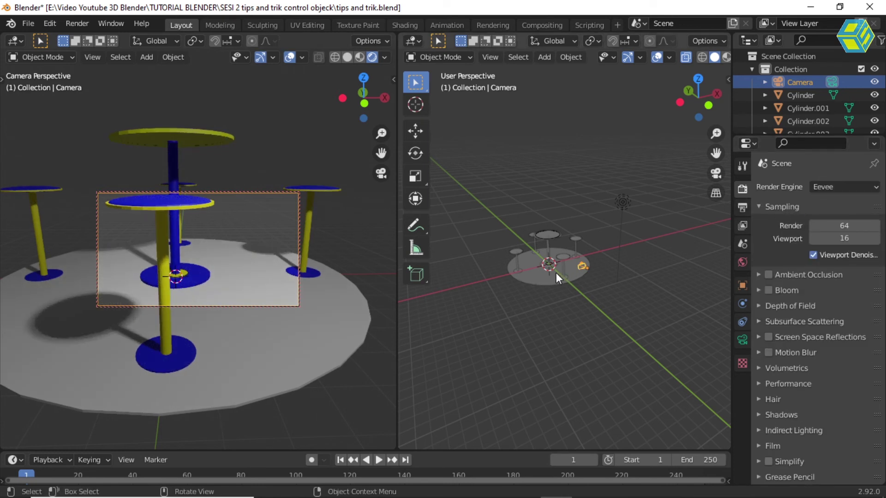
scroll(187, 243, down, 8)
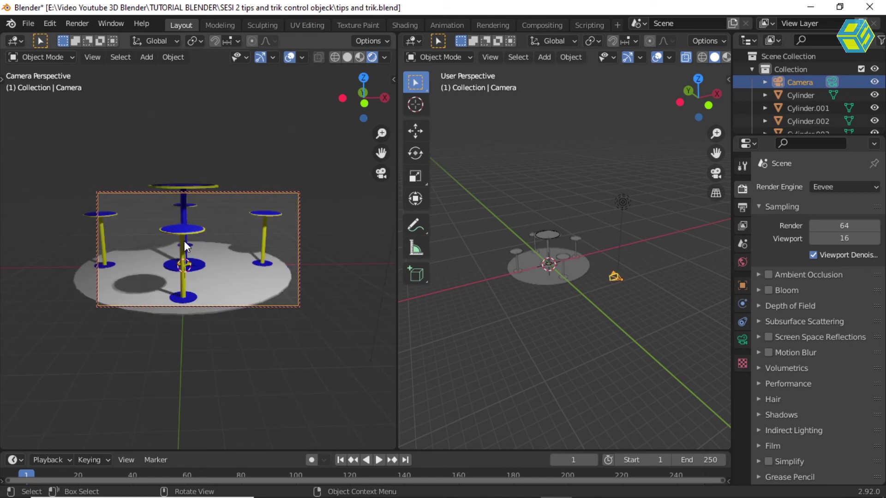
scroll(184, 241, up, 2)
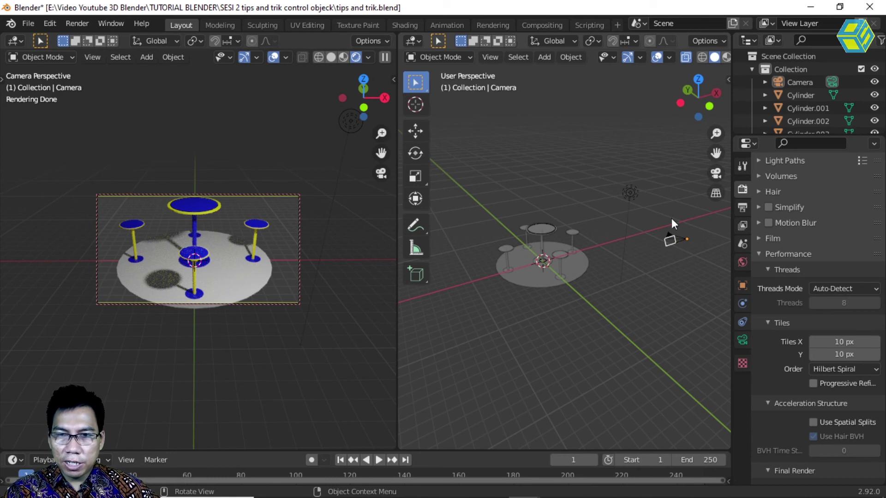
Enable Depth of Field for the scene camera.
click(677, 242)
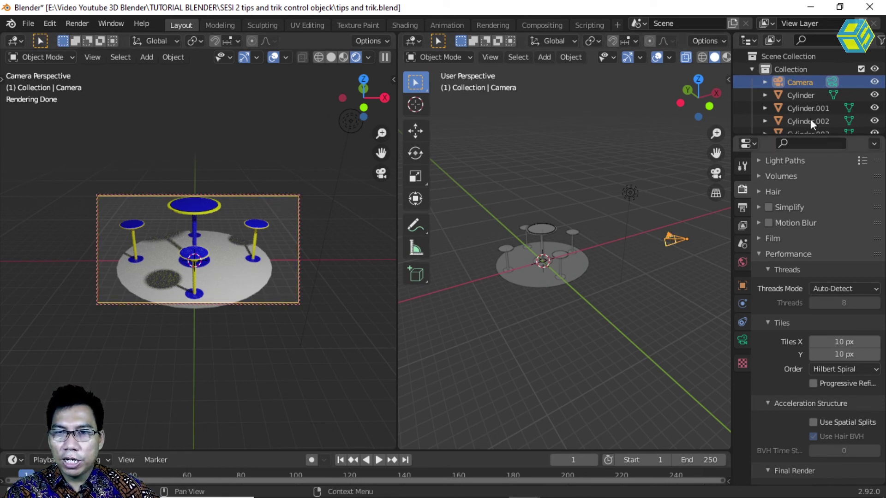
click(743, 341)
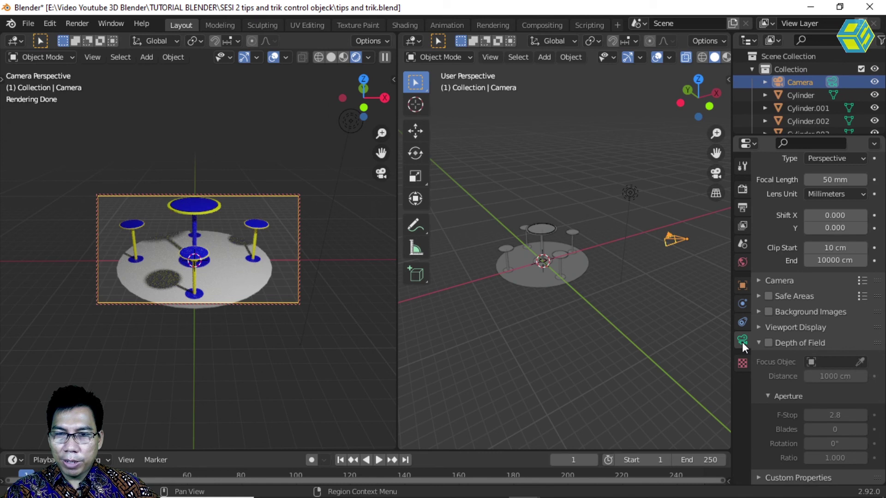
click(768, 343)
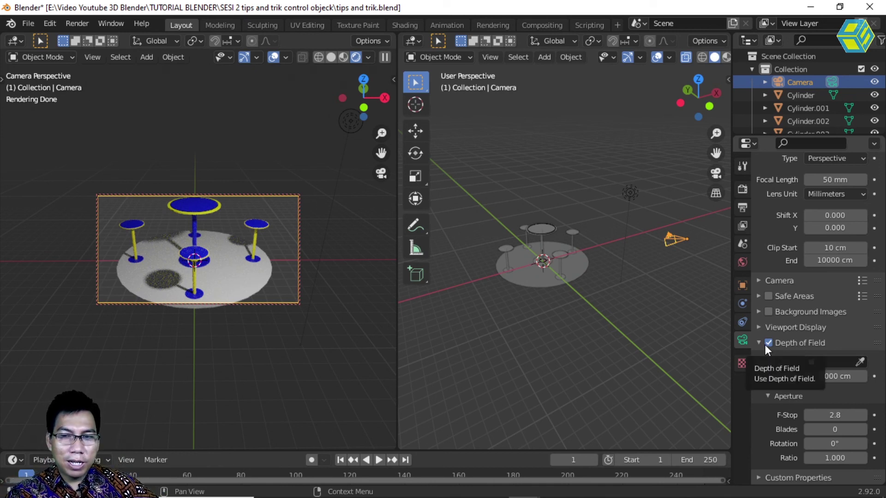
Locate the front stool's seat in the object list and pick this Sphere as the camera's Depth of Field focus object.
click(199, 255)
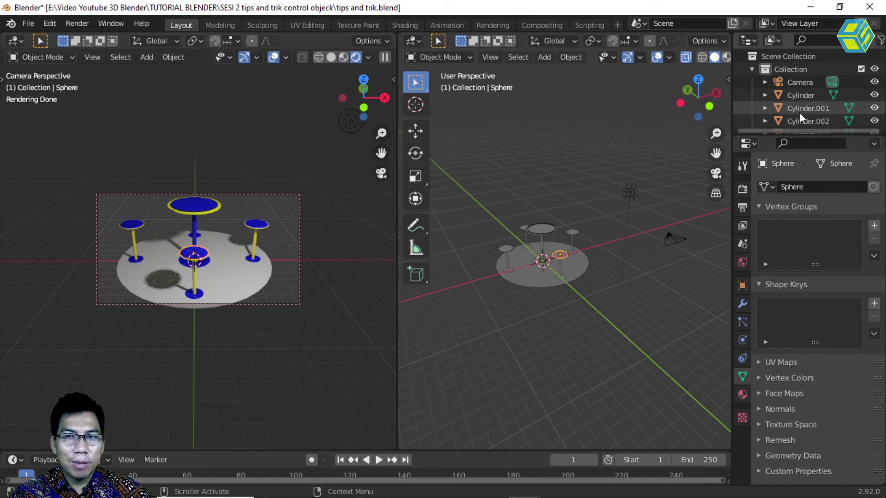
scroll(800, 111, down, 12)
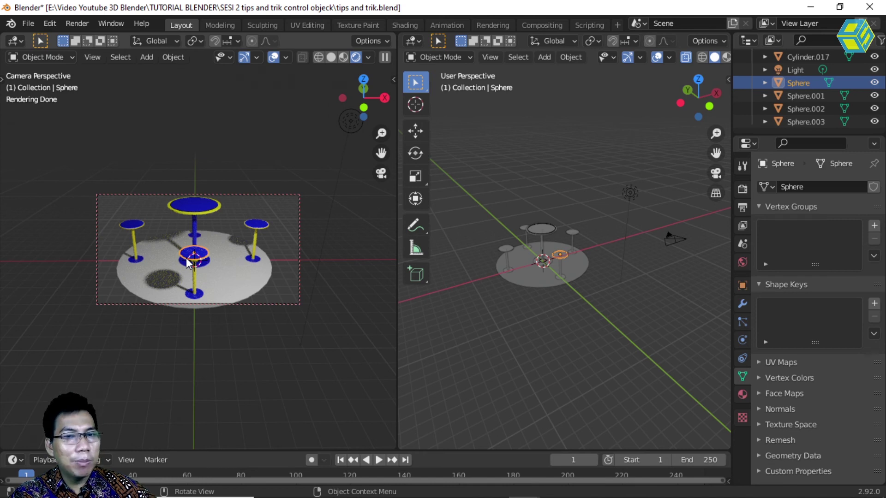
click(672, 239)
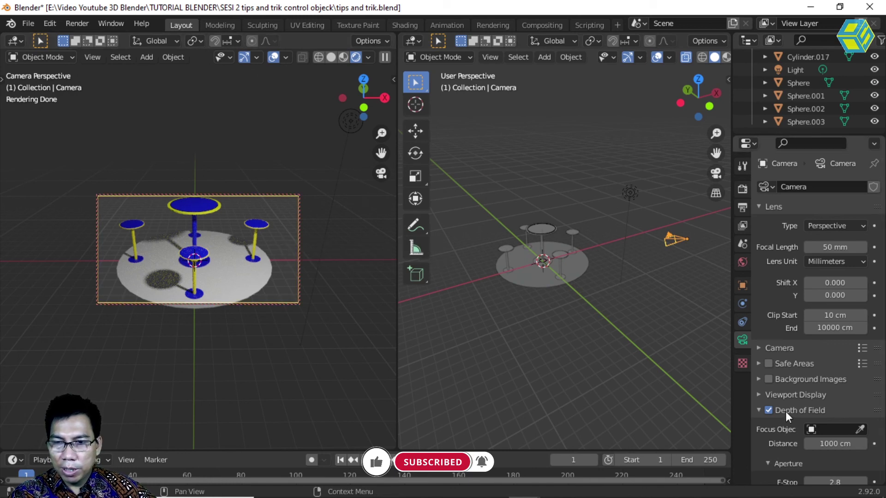
scroll(780, 397, down, 3)
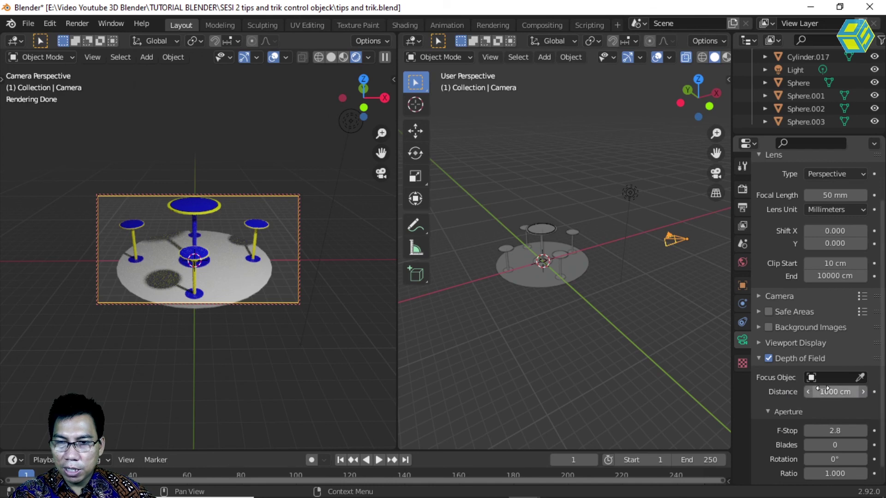
click(860, 378)
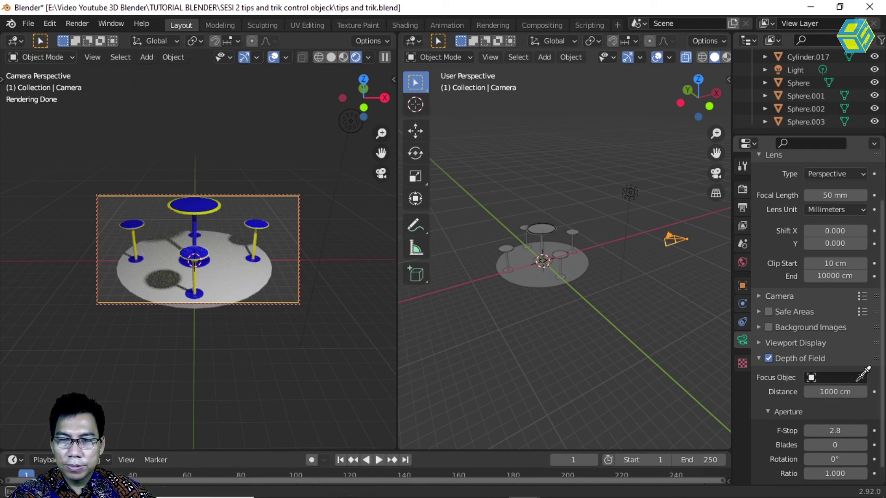
click(197, 251)
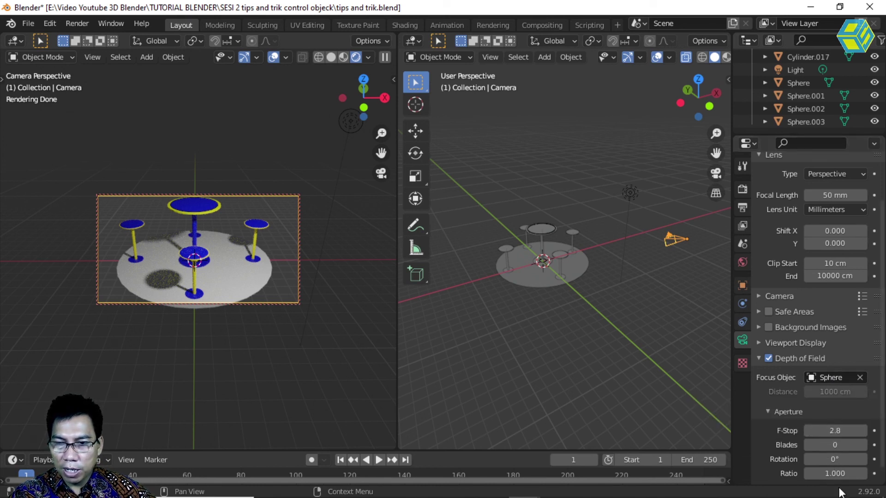
Render the scene with the current Depth of Field settings, switch the render result to Slot 3, and close the render window.
mouse_move(840, 496)
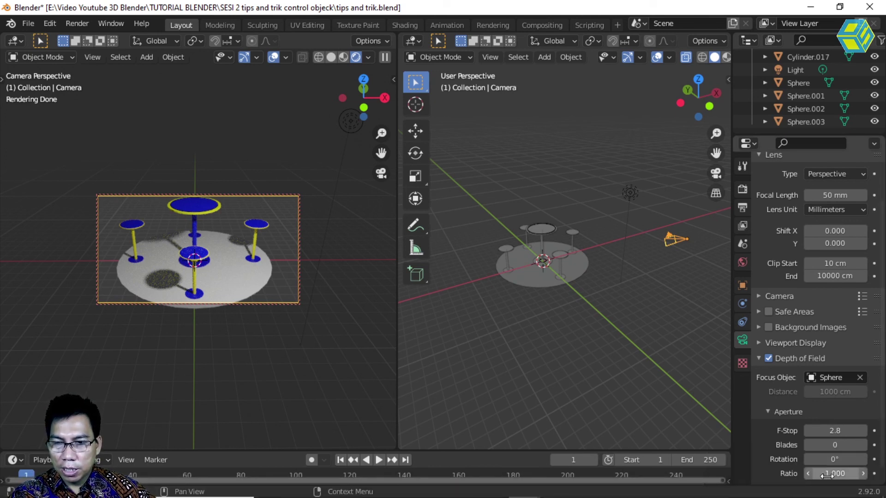
click(79, 24)
click(107, 39)
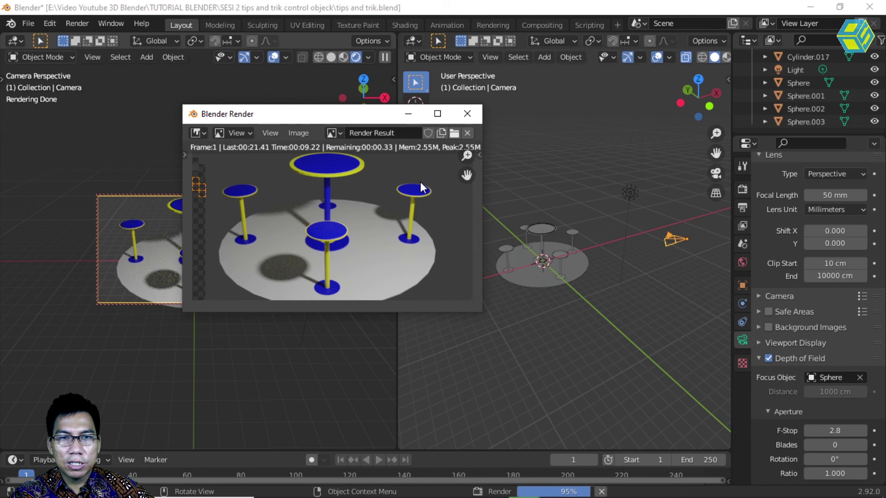
drag(483, 194, 654, 194)
click(550, 133)
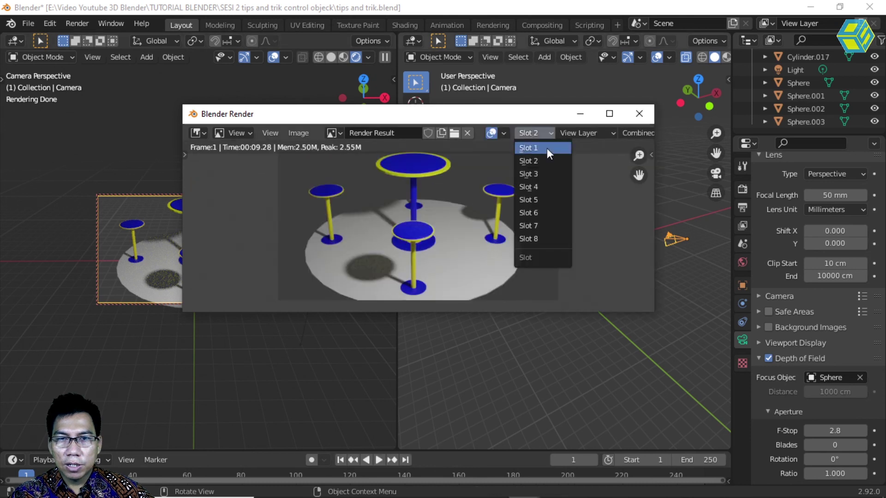
click(541, 174)
click(639, 114)
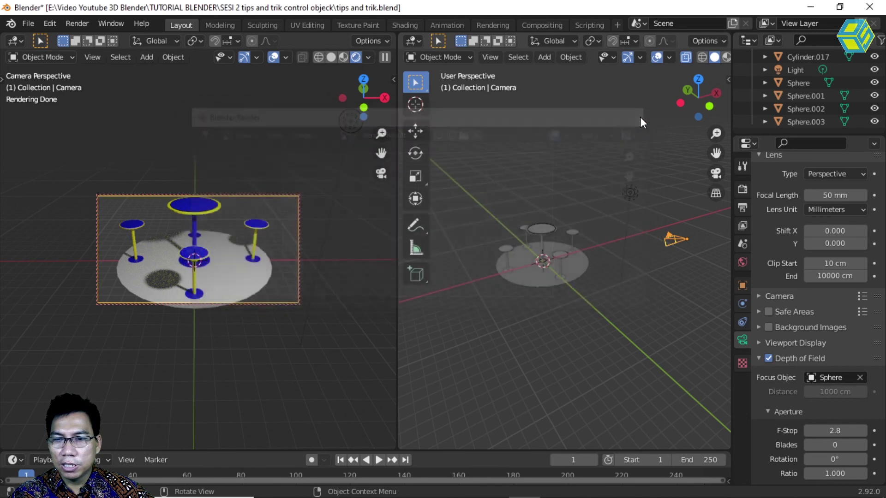
Set the camera's Depth of Field aperture Ratio to 0.05.
click(834, 473)
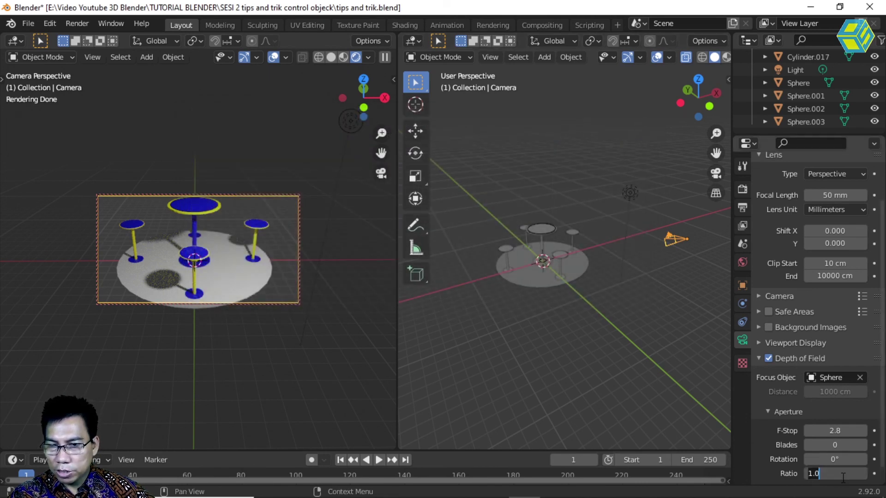
text(0.05)
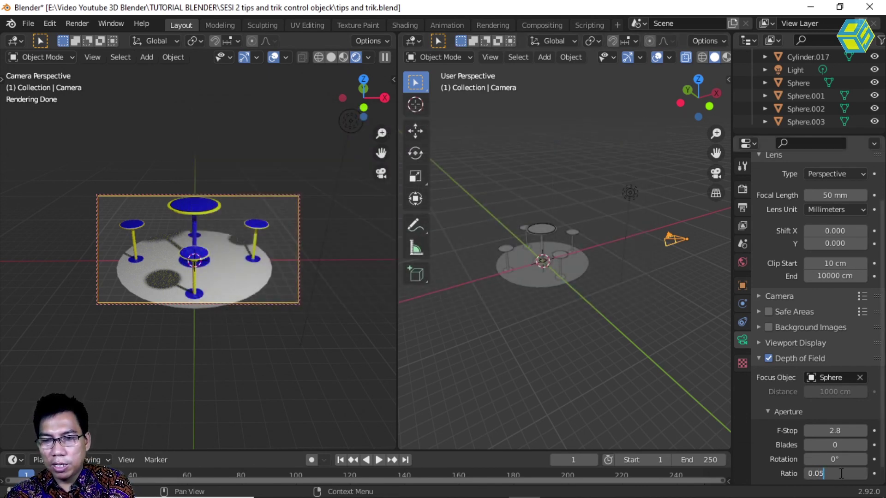
key(Return)
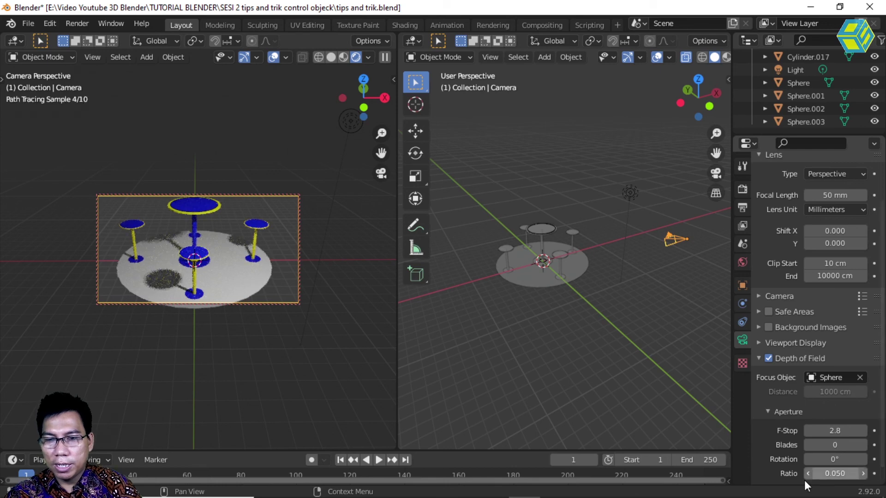
Render the image, examine the blur on the table and stools up close in the maximized render window, and close it.
click(79, 23)
click(101, 38)
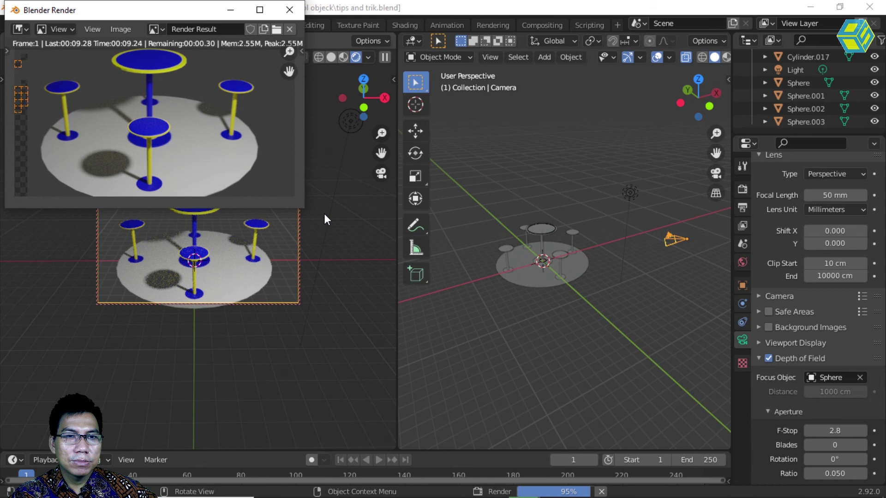
click(260, 9)
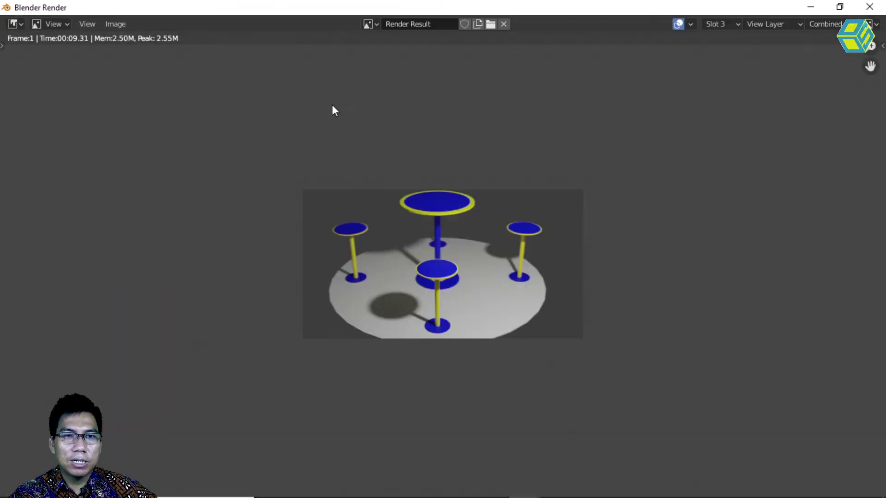
scroll(421, 236, up, 4)
scroll(422, 237, up, 2)
scroll(421, 237, down, 1)
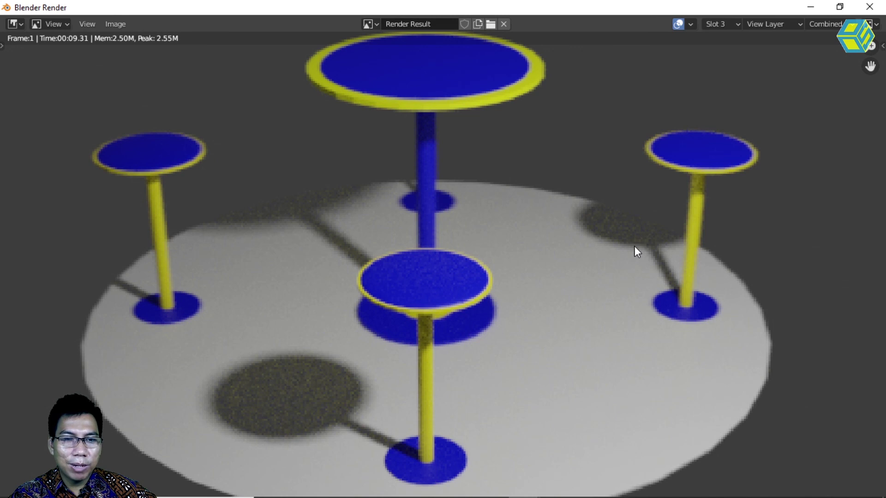
scroll(605, 289, down, 3)
click(869, 6)
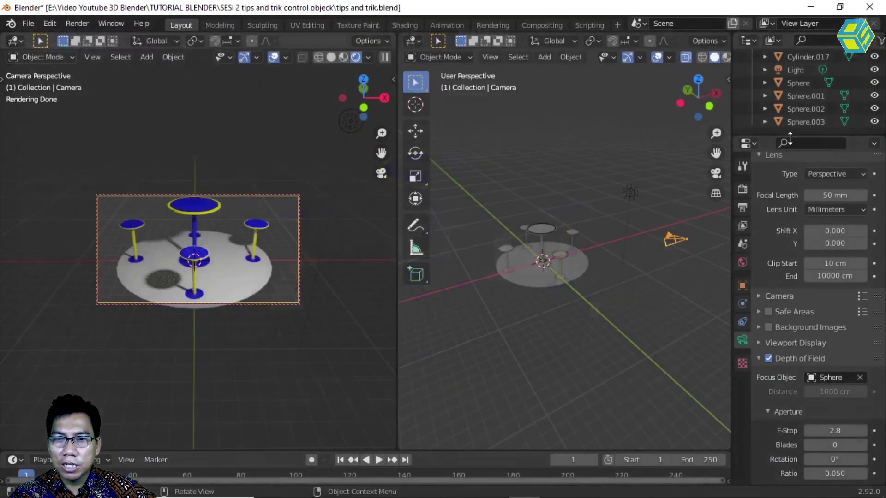
Lower the camera's Depth of Field aperture Ratio to 0.01.
click(846, 476)
text(0.05)
double_click(824, 476)
text(1)
key(Return)
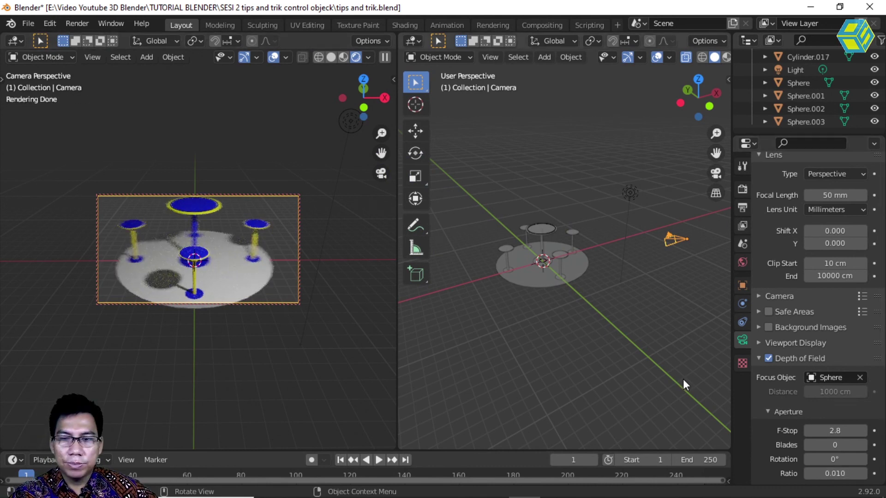
Render the image again to check how the stronger blur separates the front stool from the background, closing the render window after viewing.
click(84, 23)
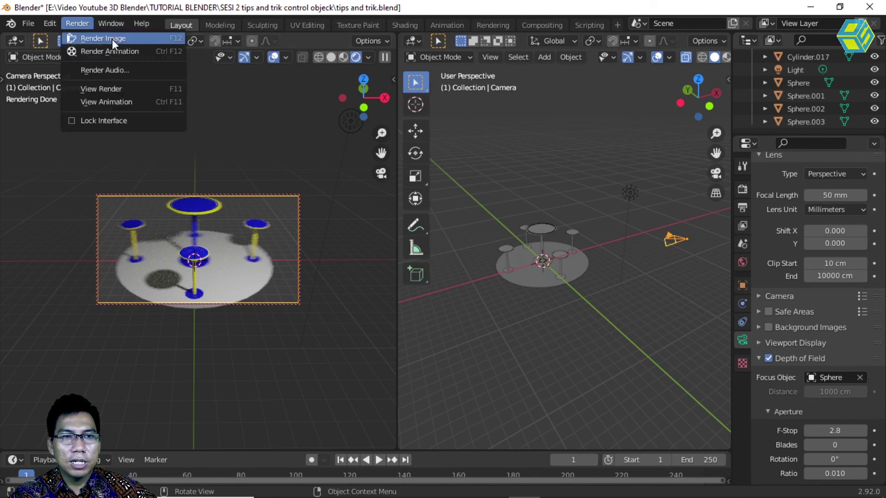
click(113, 38)
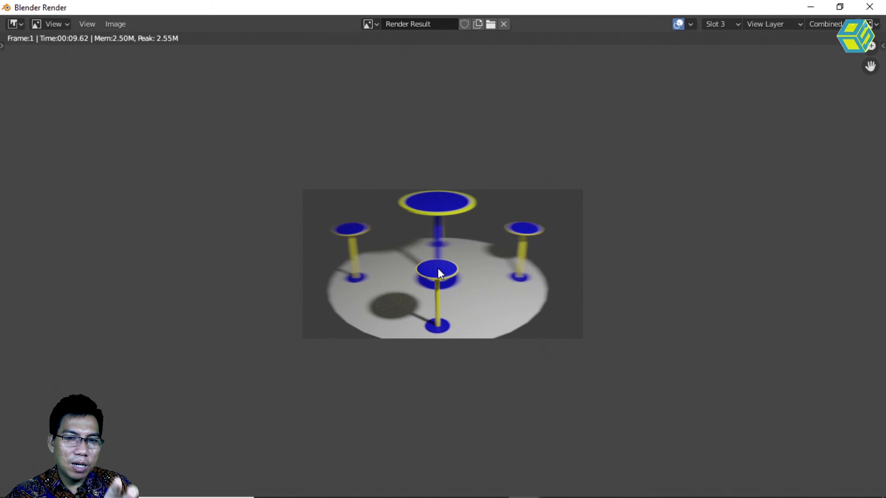
click(866, 10)
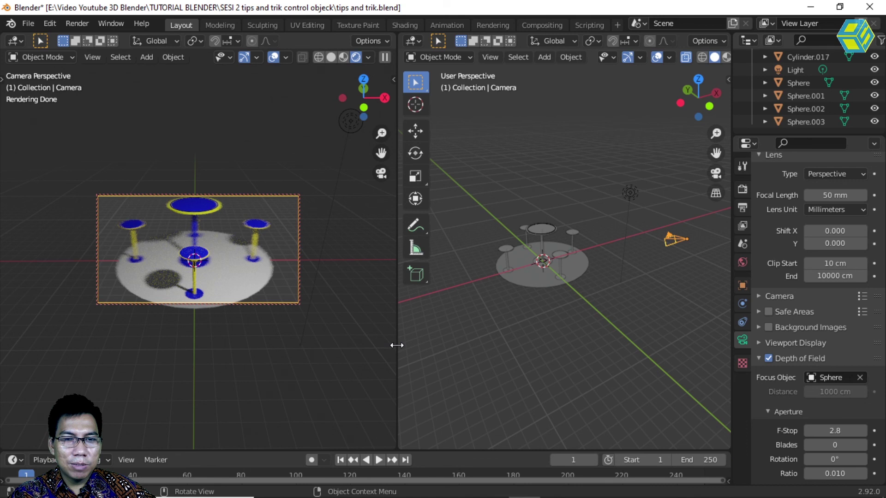
Narrow the camera viewport so the user perspective viewport gets more room.
drag(396, 345, 323, 331)
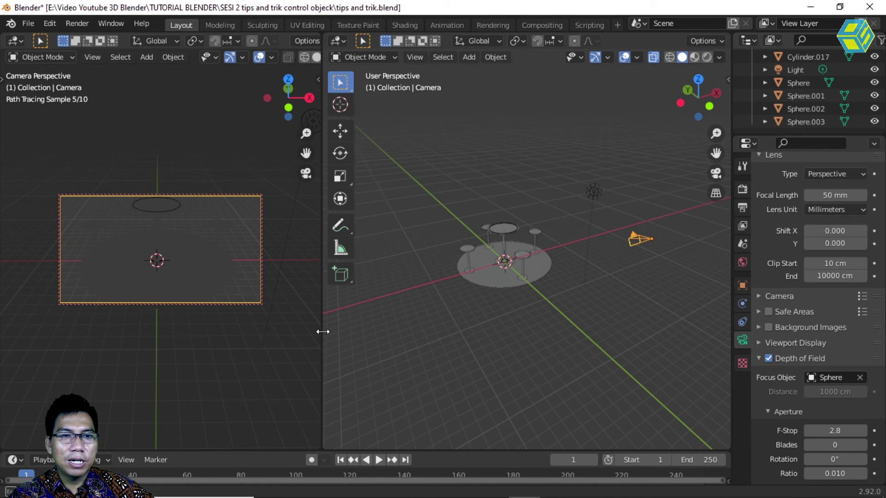